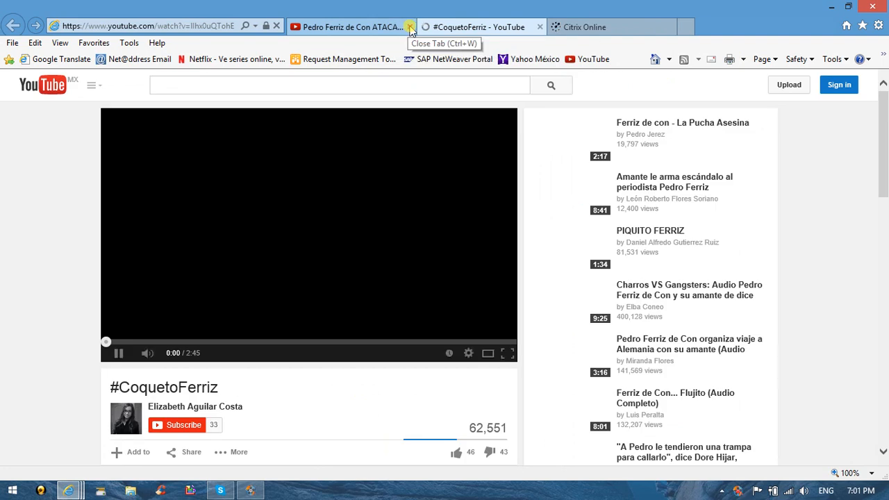
- Close the two YouTube tabs so that only the Citrix Online tab stays open
{"action": "left_click", "coordinate": [409, 27]}
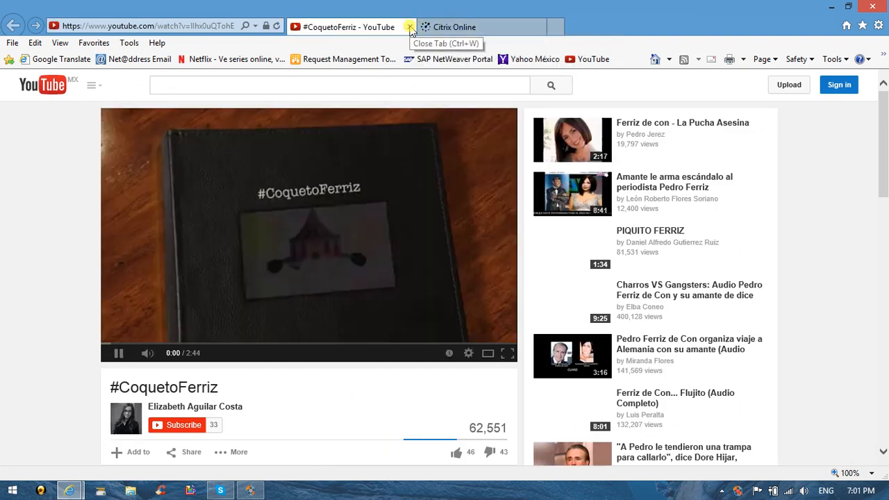
{"action": "left_click", "coordinate": [410, 27]}
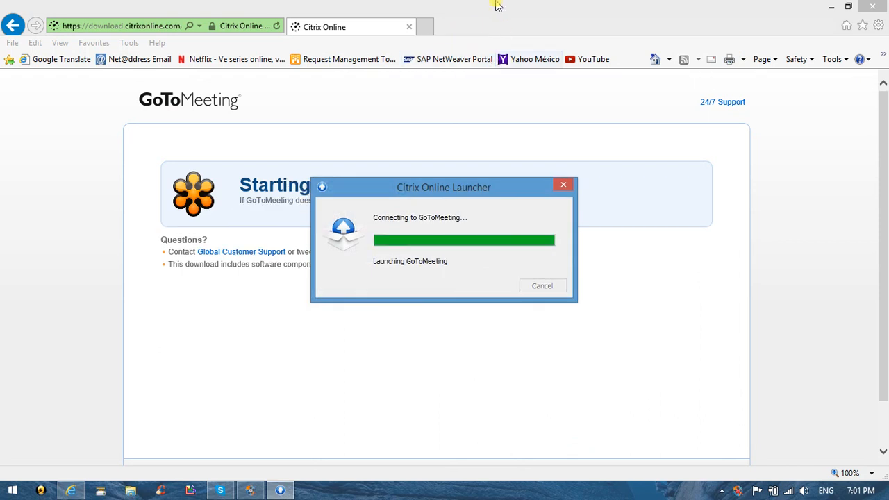
- Raise the system volume to 88 and show the GoToMeeting Viewer in full screen
{"action": "key", "text": "XF86AudioRaiseVolume"}
{"action": "key", "text": "XF86AudioRaiseVolume"}
{"action": "key", "text": "XF86AudioRaiseVolume"}
{"action": "key", "text": "XF86AudioRaiseVolume"}
{"action": "key", "text": "XF86AudioRaiseVolume"}
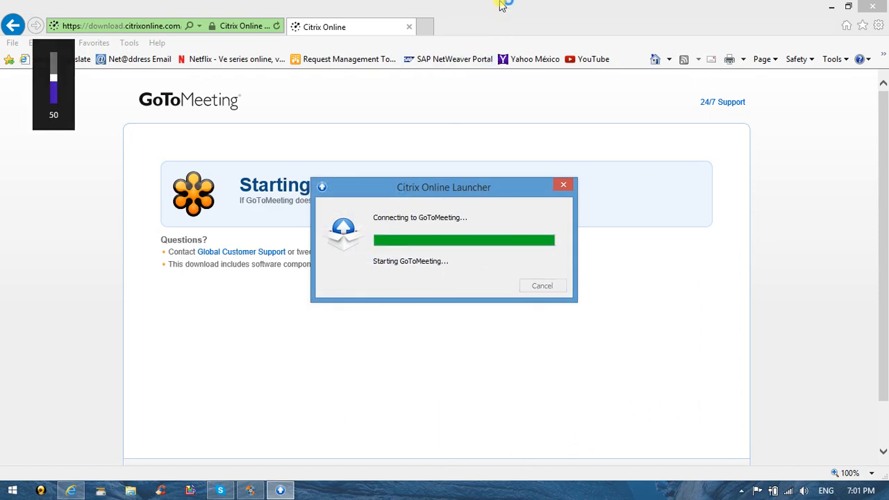
{"action": "key", "text": "XF86AudioRaiseVolume"}
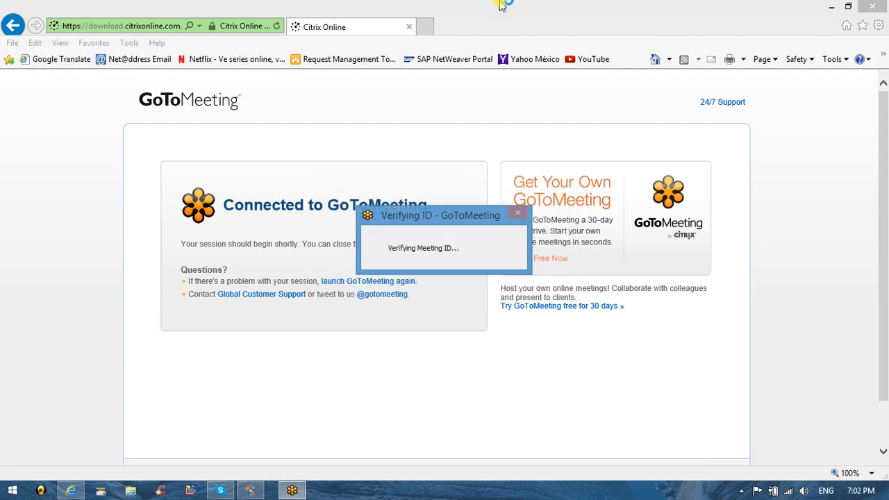
{"action": "key", "text": "XF86AudioRaiseVolume"}
{"action": "key", "text": "XF86AudioRaiseVolume"}
{"action": "key", "text": "XF86AudioRaiseVolume"}
{"action": "key", "text": "XF86AudioRaiseVolume"}
{"action": "key", "text": "XF86AudioRaiseVolume"}
{"action": "key", "text": "XF86AudioRaiseVolume"}
{"action": "key", "text": "XF86AudioRaiseVolume"}
{"action": "key", "text": "XF86AudioRaiseVolume"}
{"action": "key", "text": "XF86AudioRaiseVolume"}
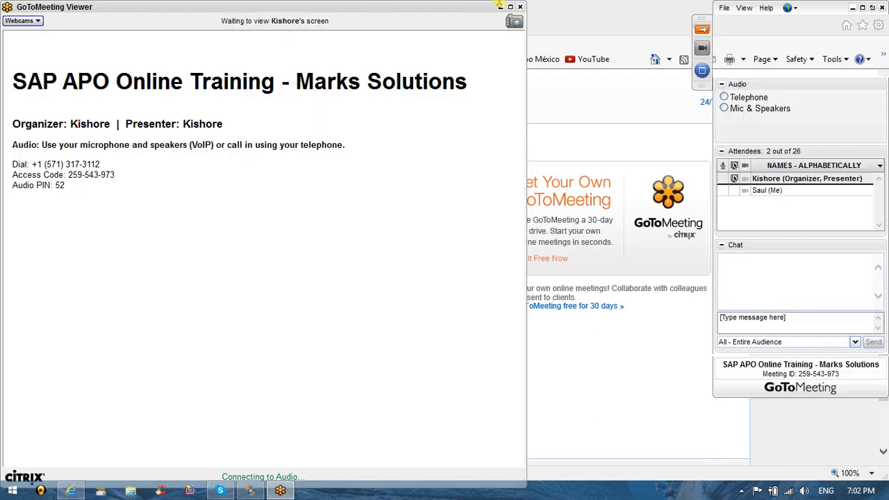
{"action": "key", "text": "XF86AudioRaiseVolume"}
{"action": "key", "text": "XF86AudioRaiseVolume"}
{"action": "key", "text": "XF86AudioRaiseVolume"}
{"action": "key", "text": "XF86AudioRaiseVolume"}
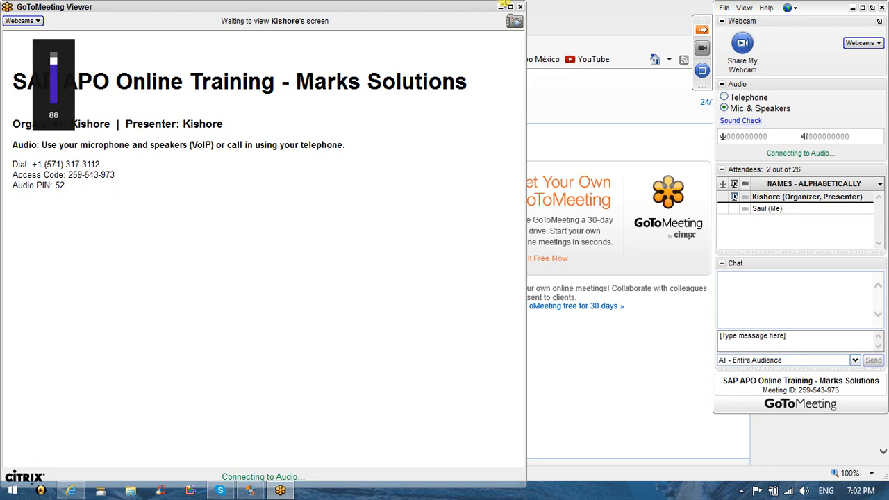
{"action": "left_click", "coordinate": [509, 6]}
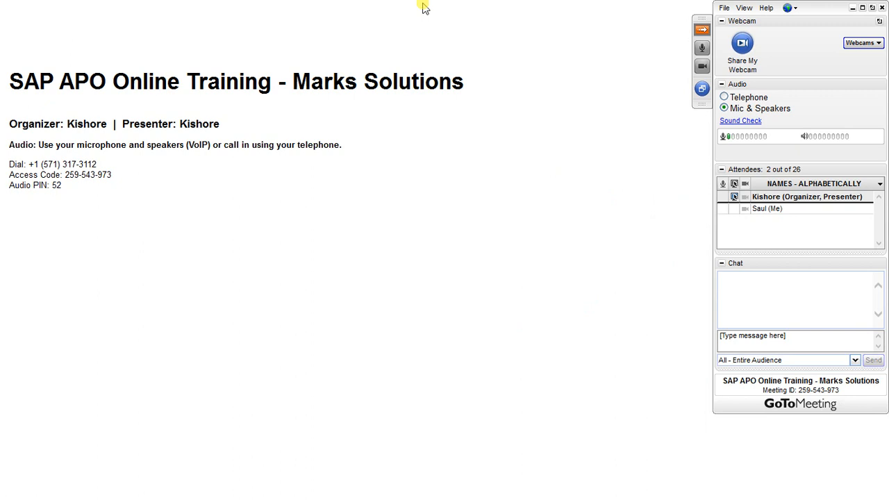
- Switch to Skype and open the unread conversation of the second contact under Today
{"action": "key", "text": "alt+Tab"}
{"action": "key", "text": "alt+Tab"}
{"action": "key", "text": "alt+Tab"}
{"action": "key", "text": "alt+Tab"}
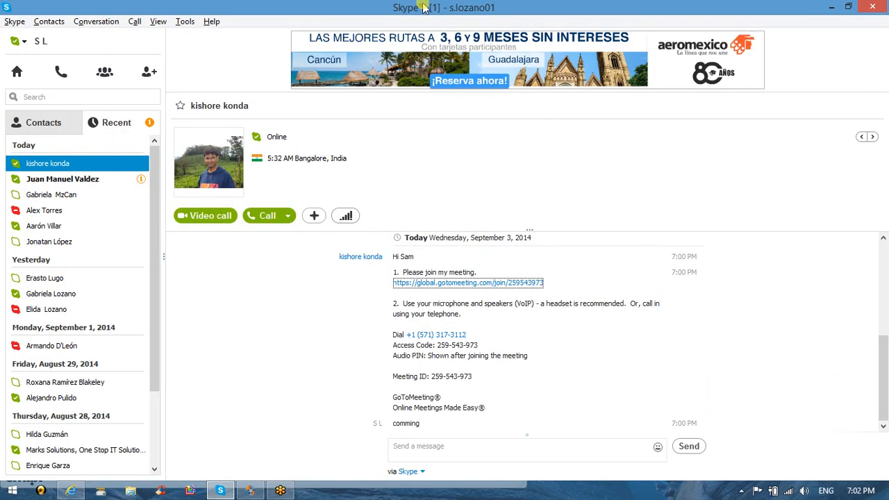
{"action": "key", "text": "alt"}
{"action": "key", "text": "Down"}
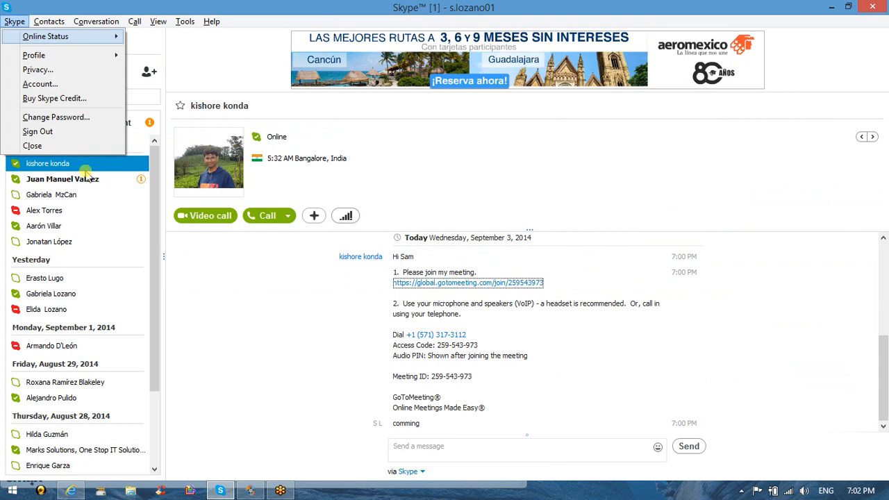
{"action": "left_click", "coordinate": [61, 179]}
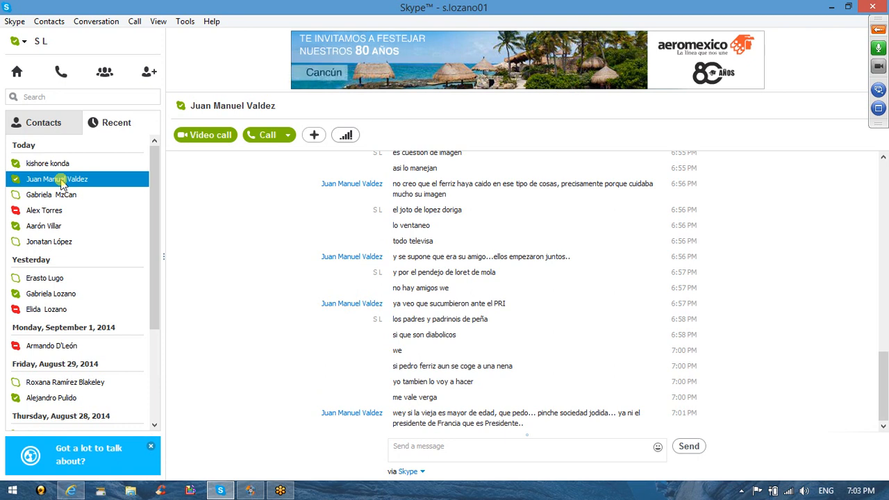
- Sign out of the Skype account and quit Skype
{"action": "key", "text": "alt"}
{"action": "key", "text": "Down"}
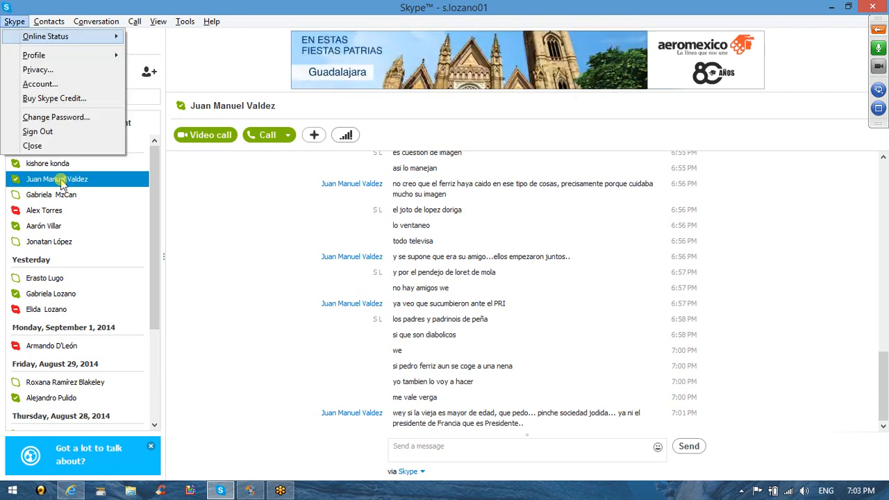
{"action": "key", "text": "Up"}
{"action": "key", "text": "Up"}
{"action": "key", "text": "Return"}
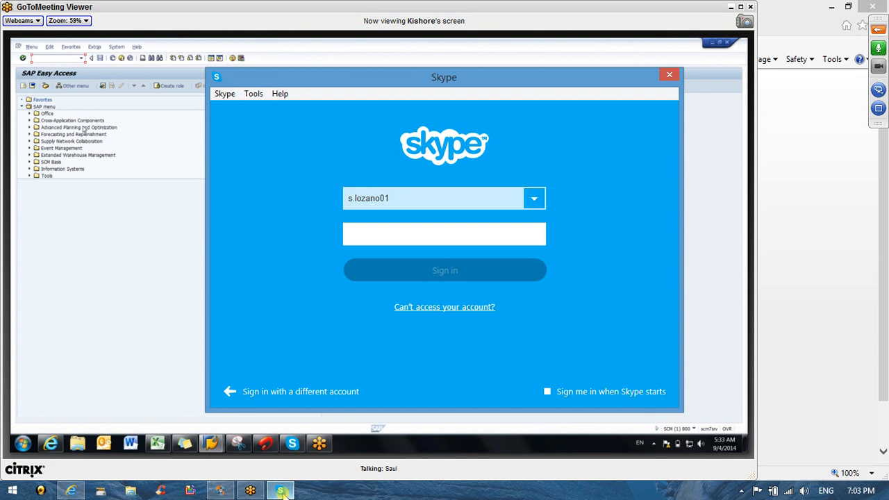
{"action": "right_click", "coordinate": [280, 490]}
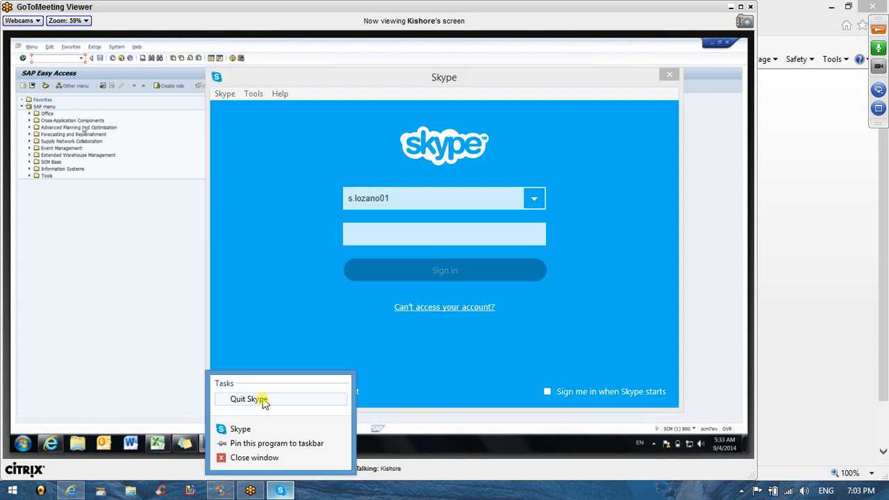
{"action": "left_click", "coordinate": [264, 400]}
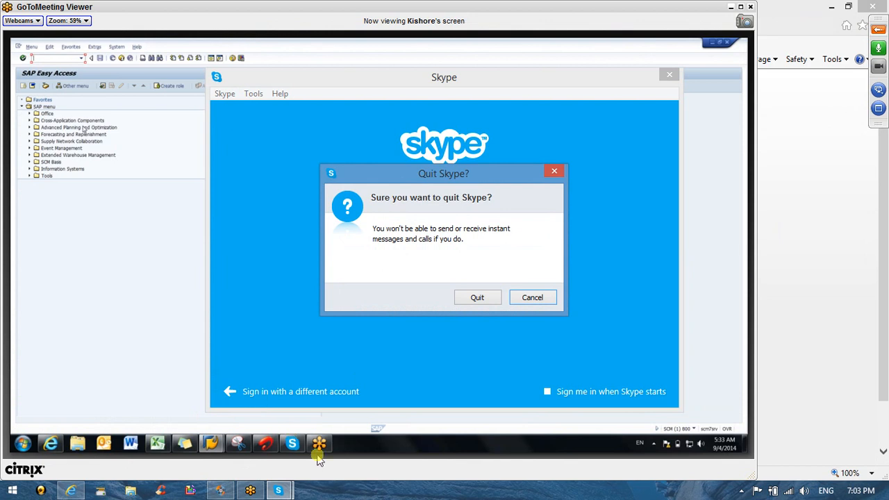
{"action": "left_click", "coordinate": [477, 297]}
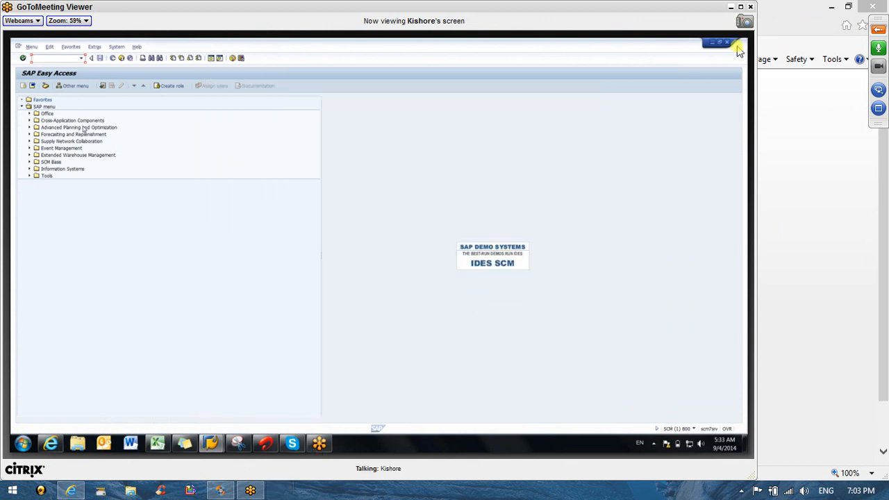
- Switch to Internet Explorer and close the window with the Connected to GoToMeeting page
{"action": "key", "text": "alt+Tab"}
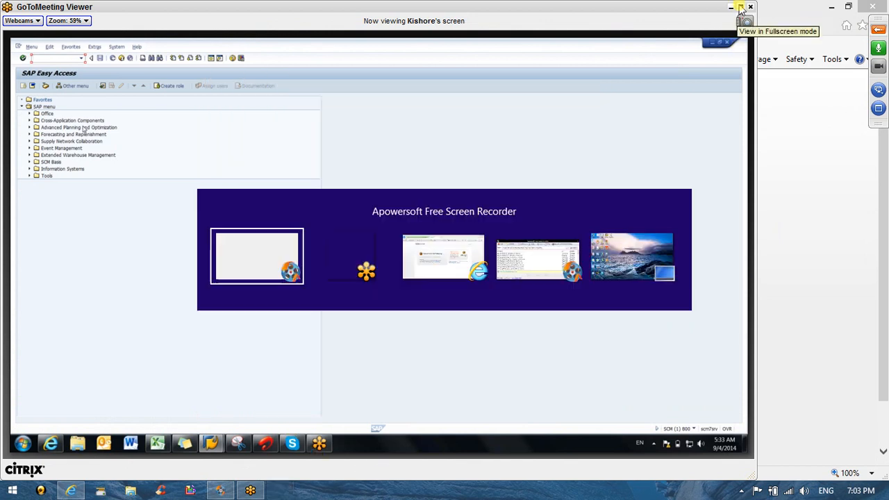
{"action": "key", "text": "alt+Tab"}
{"action": "key", "text": "alt+Tab"}
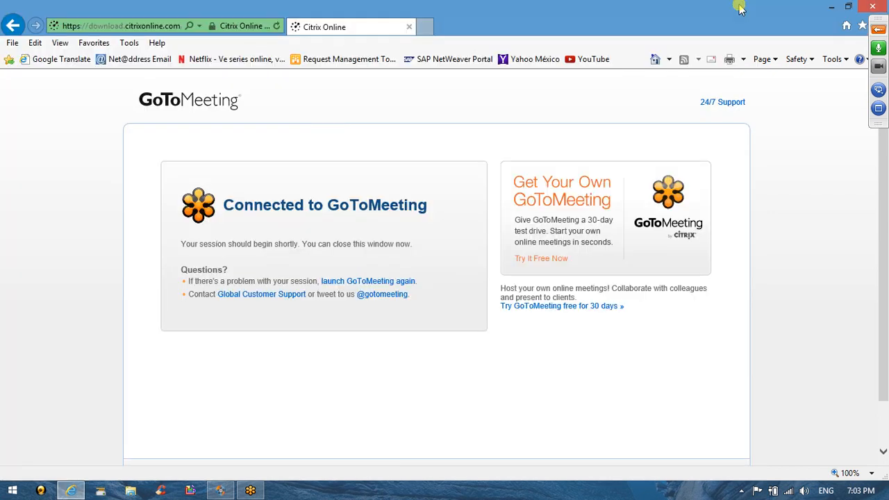
- Minimize the Apowersoft Free Screen Recorder window and show the GoToMeeting Viewer in full screen
{"action": "key", "text": "alt+Tab"}
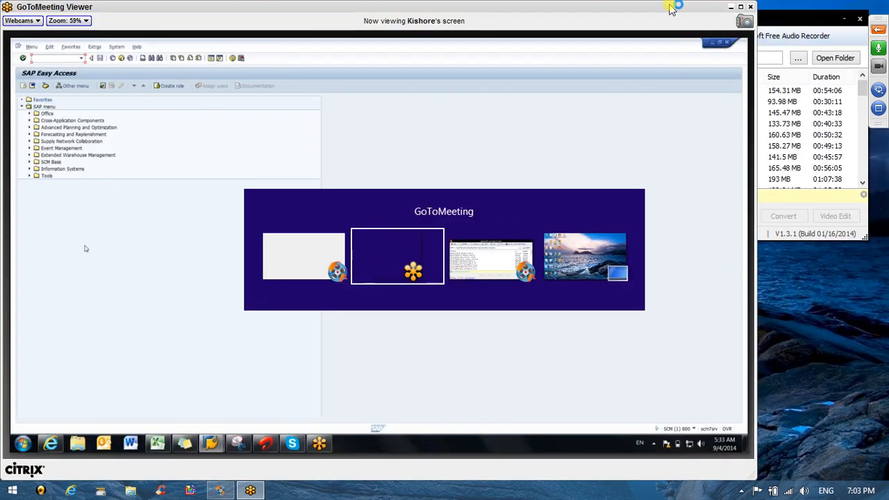
{"action": "key", "text": "alt+Tab"}
{"action": "key", "text": "alt+Tab"}
{"action": "key", "text": "alt+shift+Tab"}
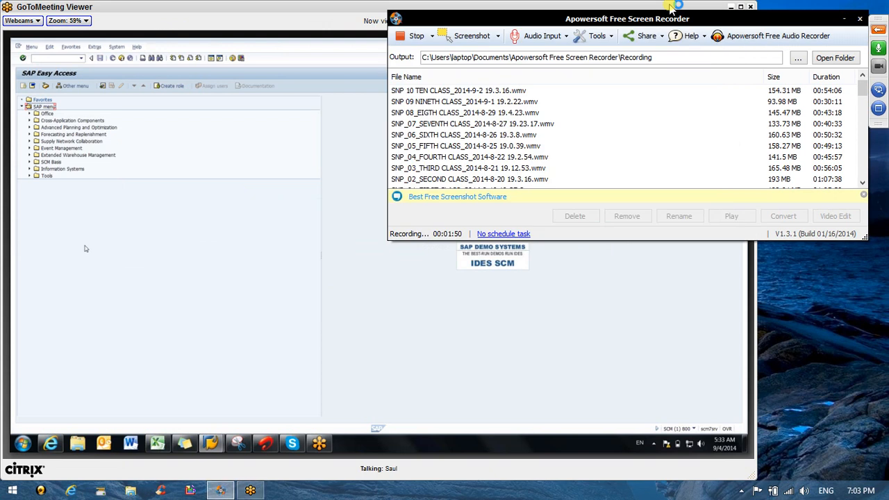
{"action": "left_click", "coordinate": [671, 7]}
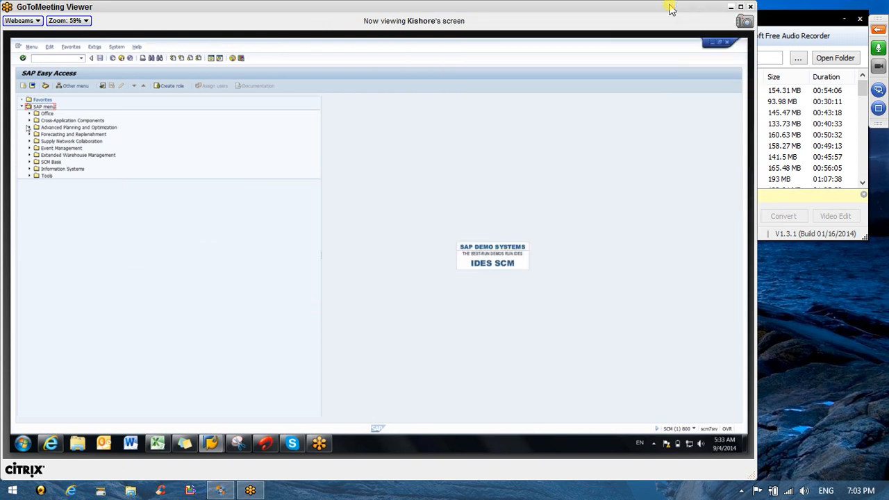
{"action": "key", "text": "alt+Tab"}
{"action": "key", "text": "alt+Tab"}
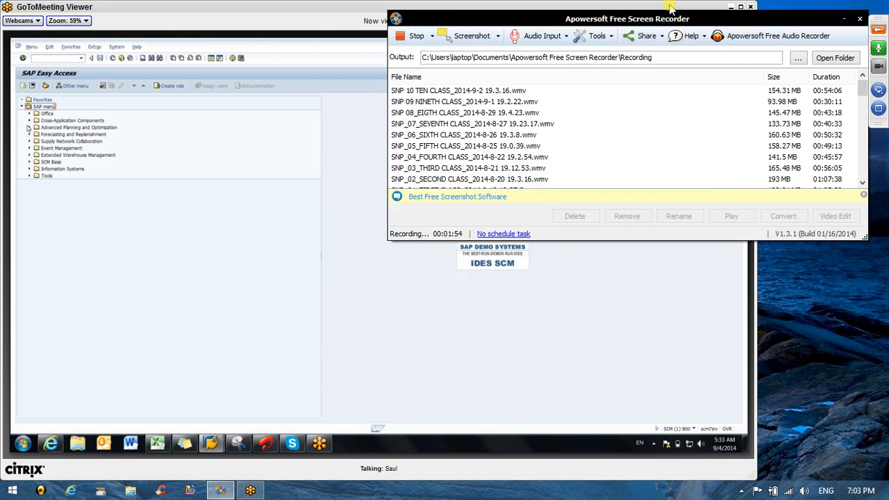
{"action": "left_click", "coordinate": [670, 6]}
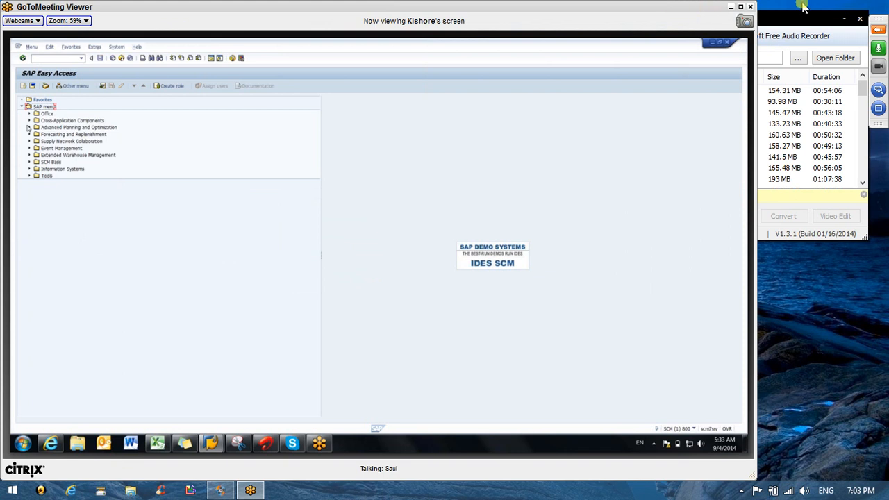
{"action": "left_click", "coordinate": [843, 19]}
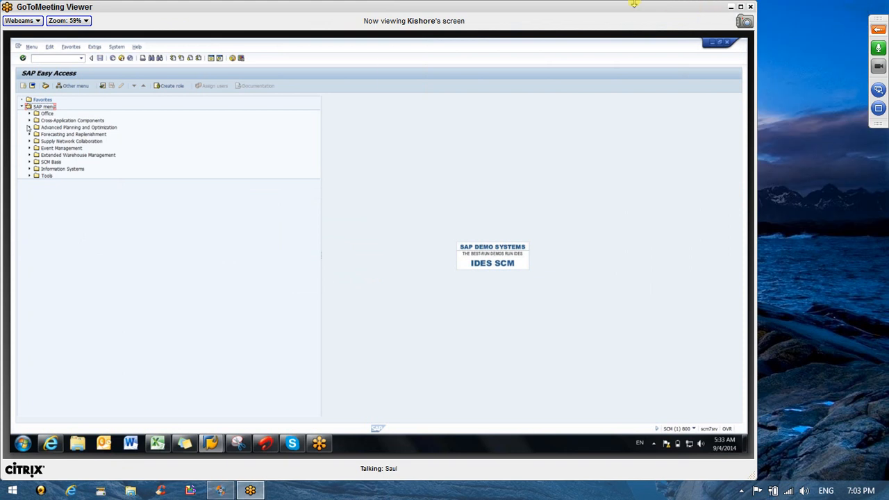
{"action": "left_click", "coordinate": [741, 7]}
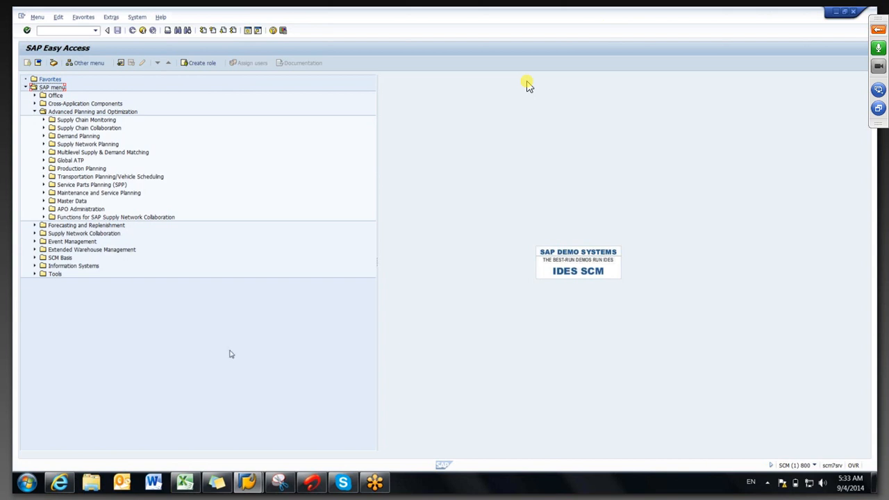
- Lower the system volume to 48 and raise it again slightly
{"action": "key", "text": "XF86AudioLowerVolume"}
{"action": "key", "text": "XF86AudioLowerVolume"}
{"action": "key", "text": "XF86AudioLowerVolume"}
{"action": "key", "text": "XF86AudioLowerVolume"}
{"action": "key", "text": "XF86AudioLowerVolume"}
{"action": "key", "text": "XF86AudioLowerVolume"}
{"action": "key", "text": "XF86AudioLowerVolume"}
{"action": "key", "text": "XF86AudioLowerVolume"}
{"action": "key", "text": "XF86AudioLowerVolume"}
{"action": "key", "text": "XF86AudioLowerVolume"}
{"action": "key", "text": "XF86AudioLowerVolume"}
{"action": "key", "text": "XF86AudioLowerVolume"}
{"action": "key", "text": "XF86AudioLowerVolume"}
{"action": "key", "text": "XF86AudioLowerVolume"}
{"action": "key", "text": "XF86AudioLowerVolume"}
{"action": "key", "text": "XF86AudioLowerVolume"}
{"action": "key", "text": "XF86AudioLowerVolume"}
{"action": "key", "text": "XF86AudioLowerVolume"}
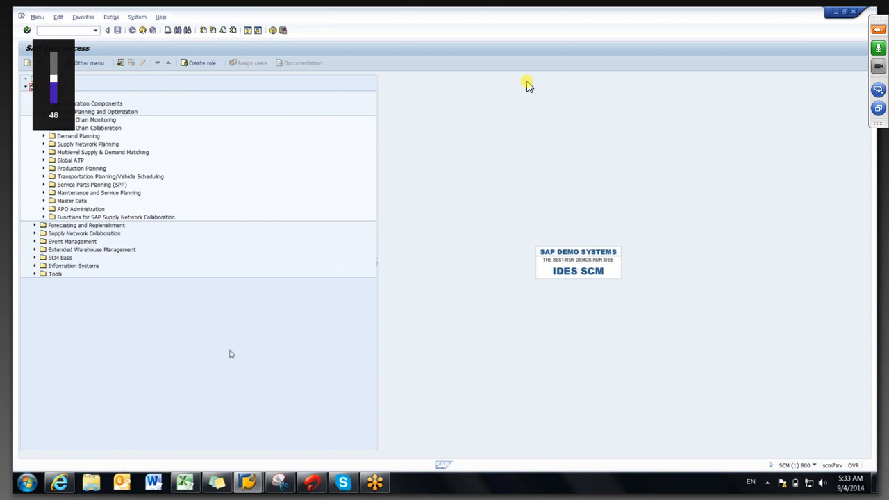
{"action": "key", "text": "XF86AudioRaiseVolume"}
{"action": "key", "text": "XF86AudioRaiseVolume"}
{"action": "key", "text": "XF86AudioRaiseVolume"}
{"action": "key", "text": "XF86AudioRaiseVolume"}
{"action": "key", "text": "XF86AudioRaiseVolume"}
- Expand Supply Network Planning and its Planning folder, and open the transaction /SAPAPO/SNPTLB - Transport Load Builder (TLB)
{"action": "left_click", "coordinate": [43, 144]}
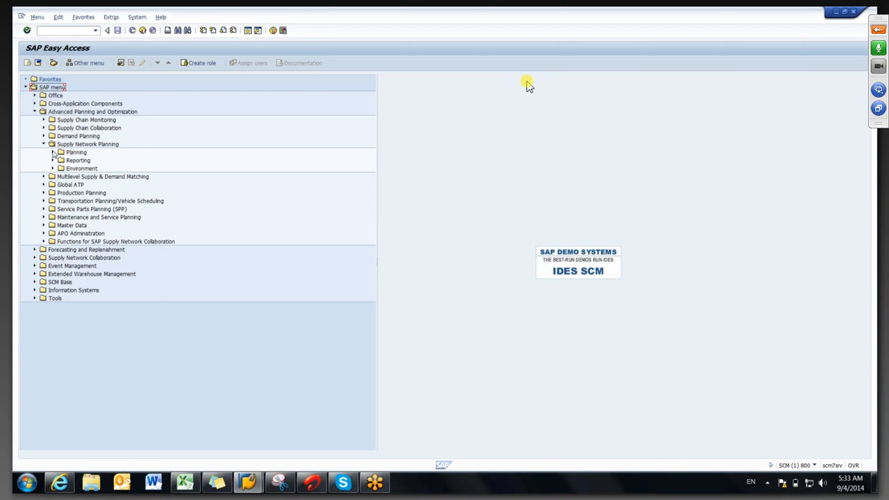
{"action": "left_click", "coordinate": [53, 152]}
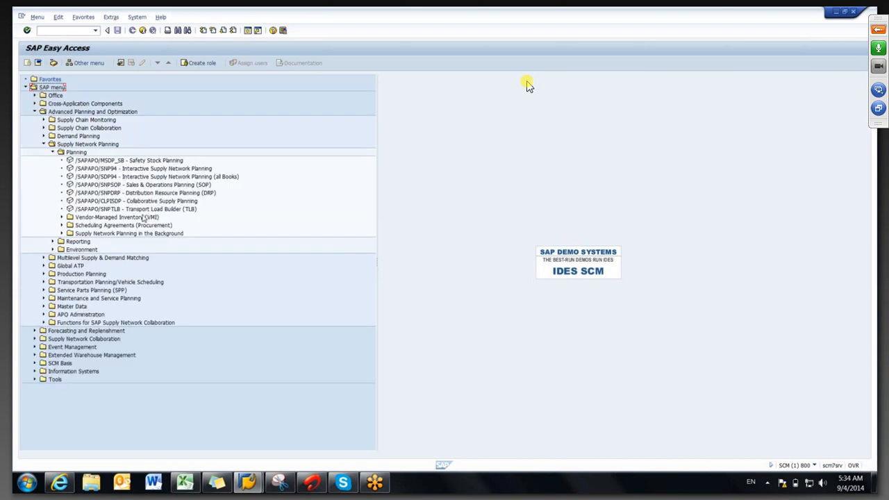
{"action": "double_click", "coordinate": [144, 209]}
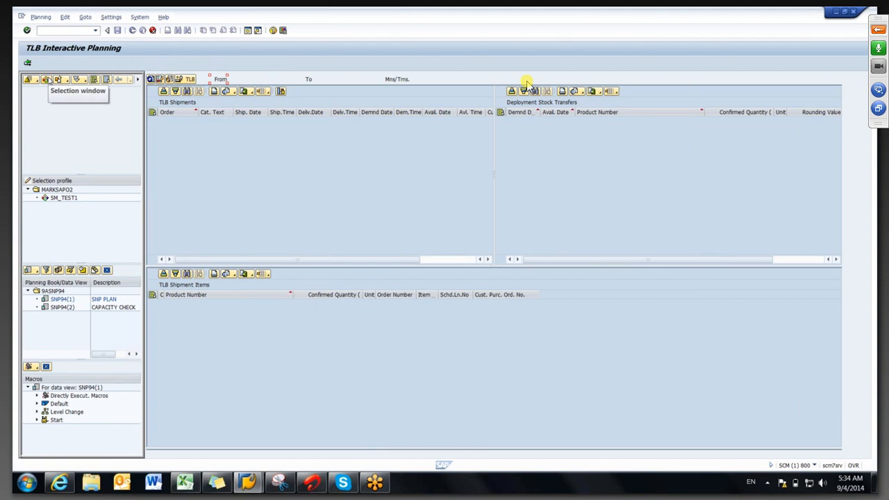
- Open the object selection for TLB Interactive Planning and set the objects to show to APO Transportn Lane
{"action": "left_click", "coordinate": [46, 80]}
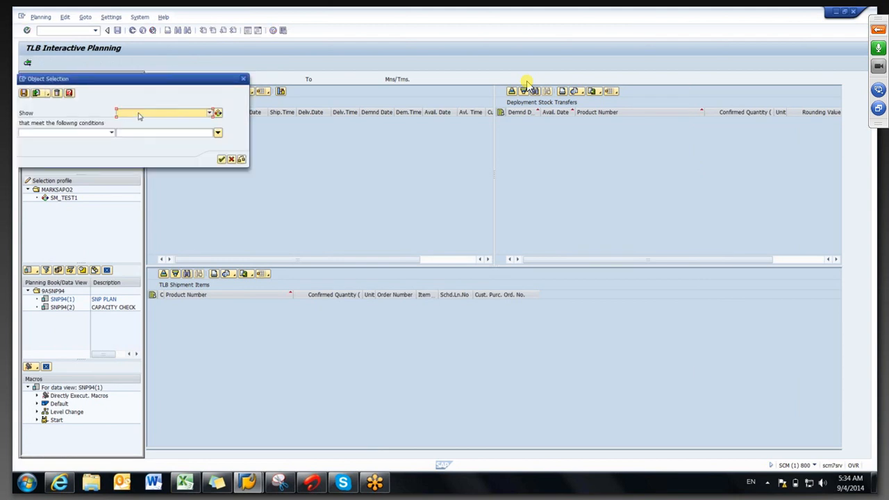
{"action": "left_click", "coordinate": [139, 115]}
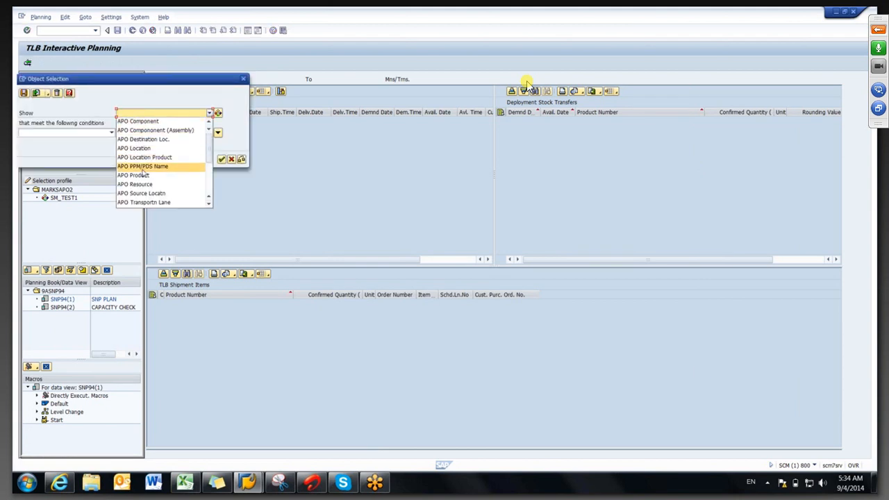
{"action": "left_click", "coordinate": [143, 193]}
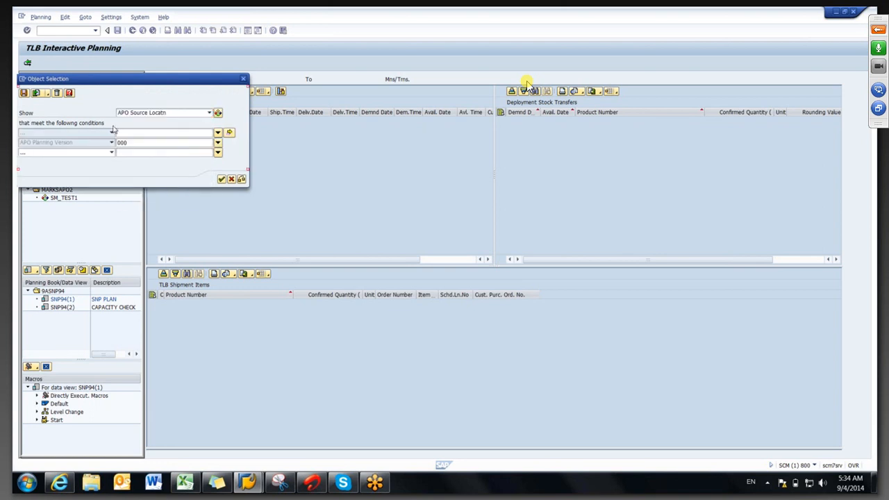
{"action": "left_click", "coordinate": [209, 113]}
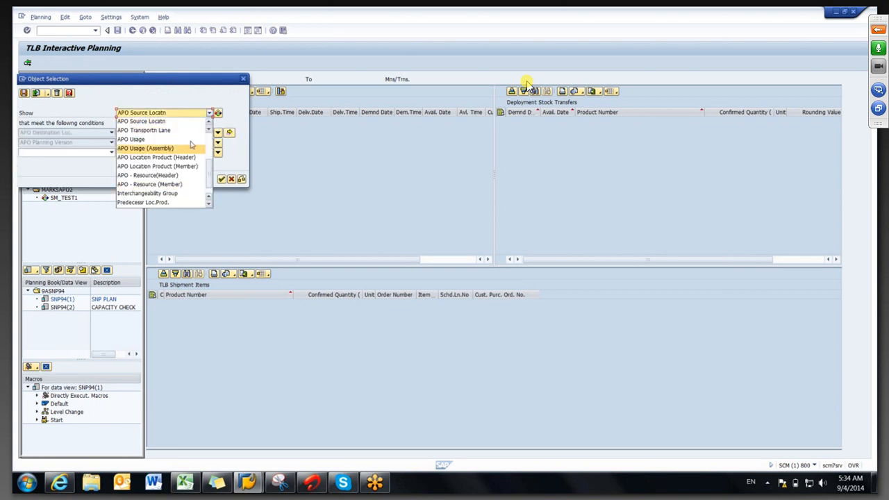
{"action": "left_click", "coordinate": [144, 130]}
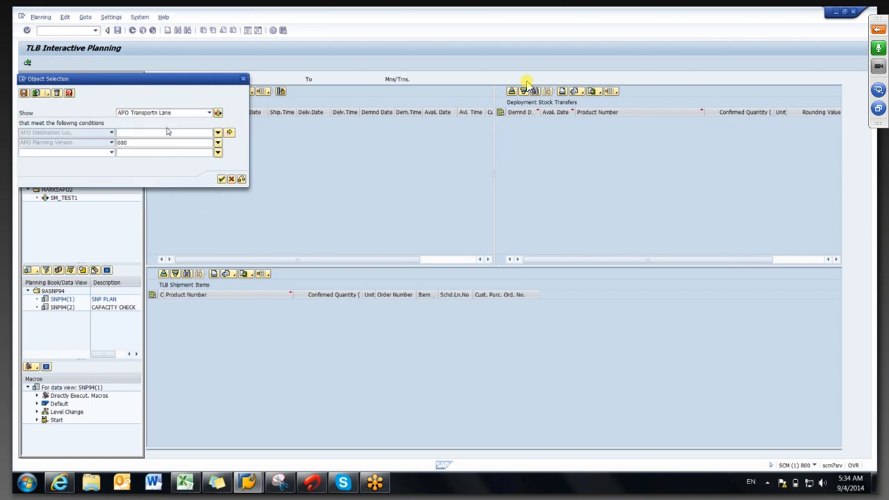
- Add APO Destination Loc. and APO Source Location as selection conditions for the transportation lanes
{"action": "left_click", "coordinate": [88, 155]}
{"action": "left_click", "coordinate": [68, 160]}
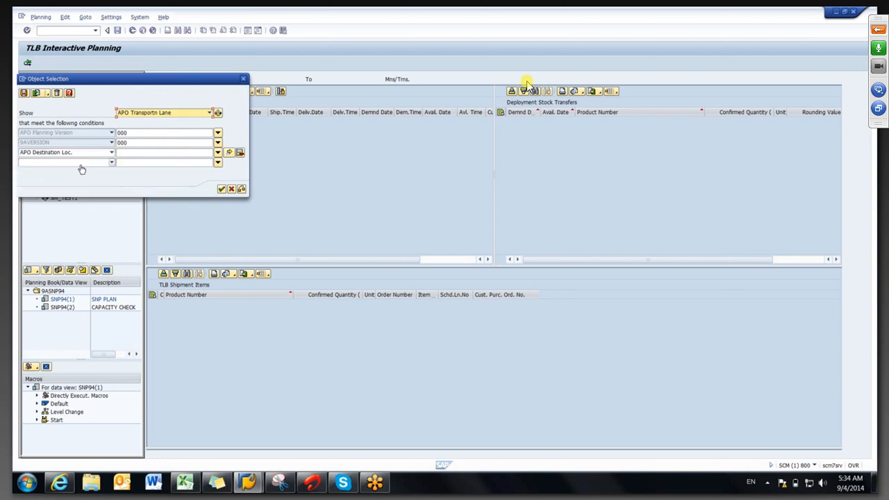
{"action": "left_click", "coordinate": [81, 166]}
{"action": "left_click", "coordinate": [81, 171]}
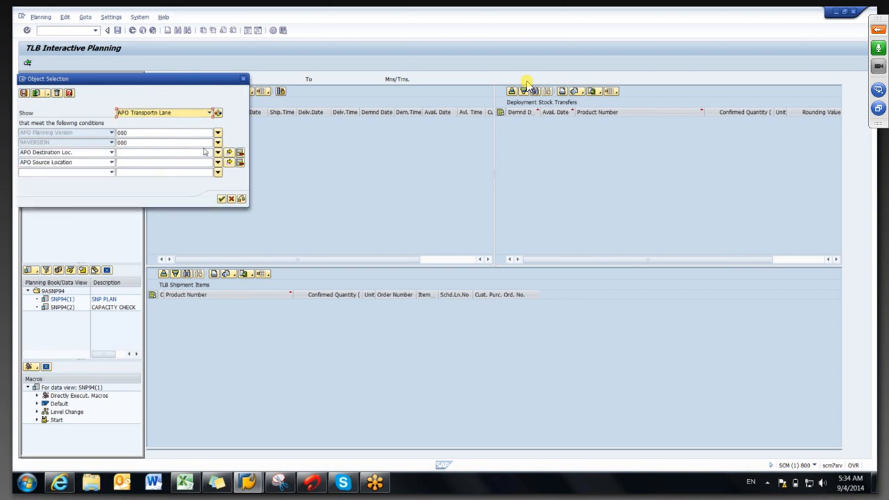
- Enter CUST60 and CUST70 as the destination location values for the transportation lane selection
{"action": "left_click", "coordinate": [229, 152]}
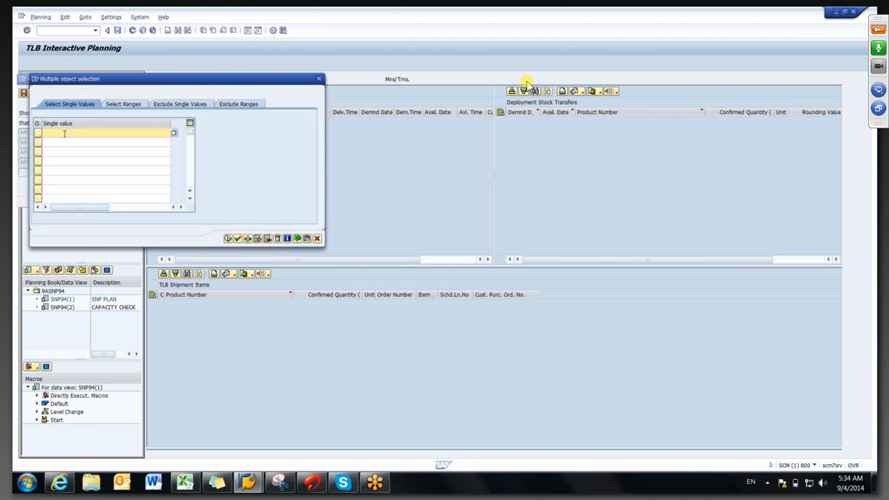
{"action": "key", "text": "shift+F12"}
{"action": "left_click", "coordinate": [63, 133]}
{"action": "type", "text": "custo"}
{"action": "type", "text": "0"}
{"action": "key", "text": "Return"}
{"action": "type", "text": "cust70"}
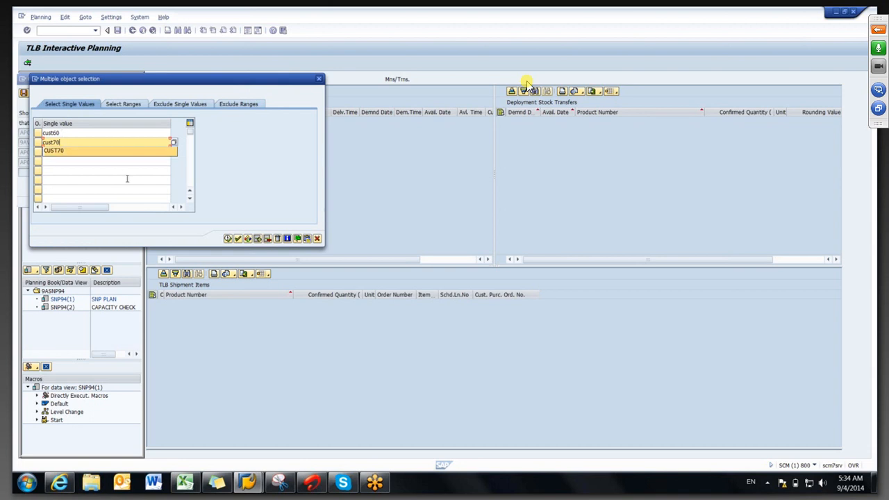
{"action": "left_click", "coordinate": [68, 152]}
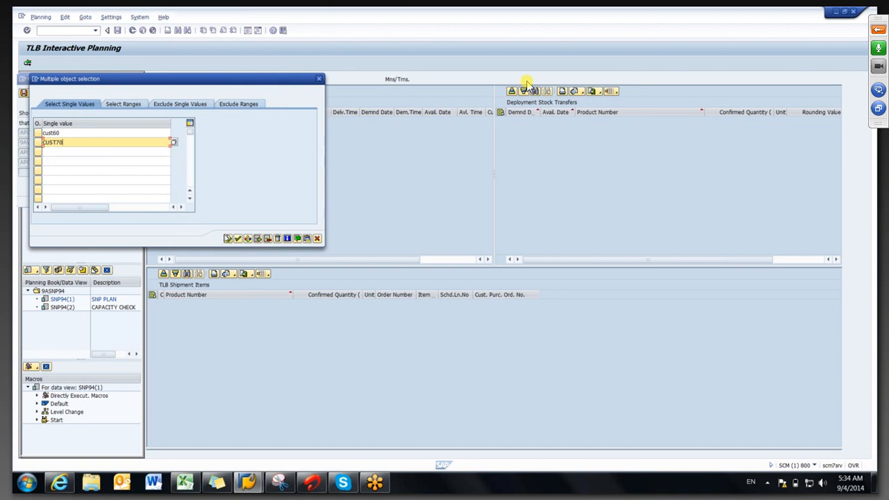
{"action": "left_click", "coordinate": [227, 238]}
- Set the APO Source Location to 1000 and try to run the transportation lane selection
{"action": "left_click", "coordinate": [130, 161]}
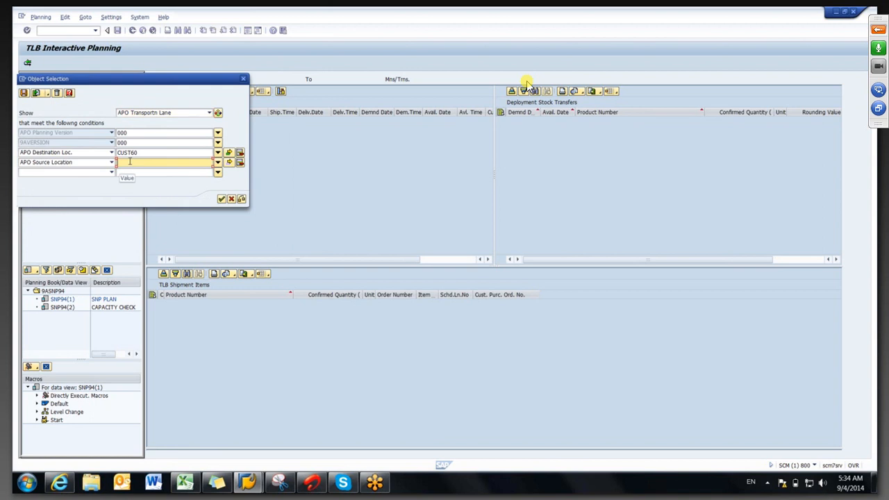
{"action": "type", "text": "1000"}
{"action": "left_click", "coordinate": [221, 199]}
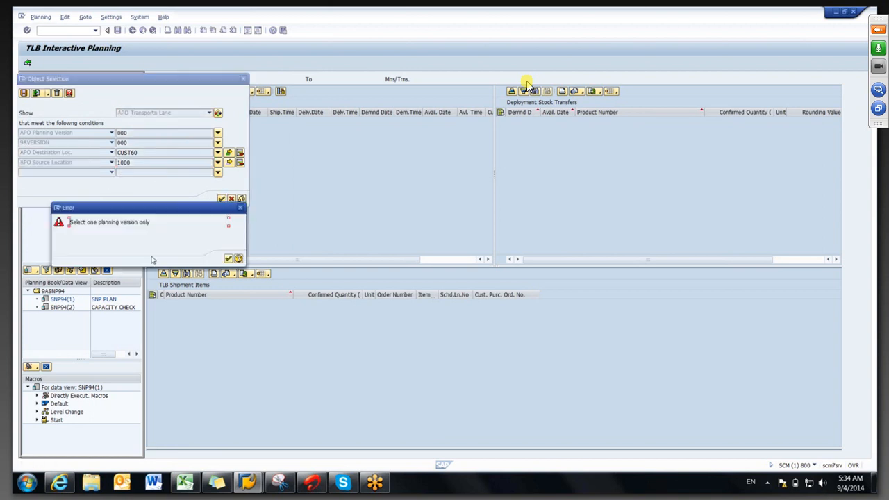
{"action": "key", "text": "Return"}
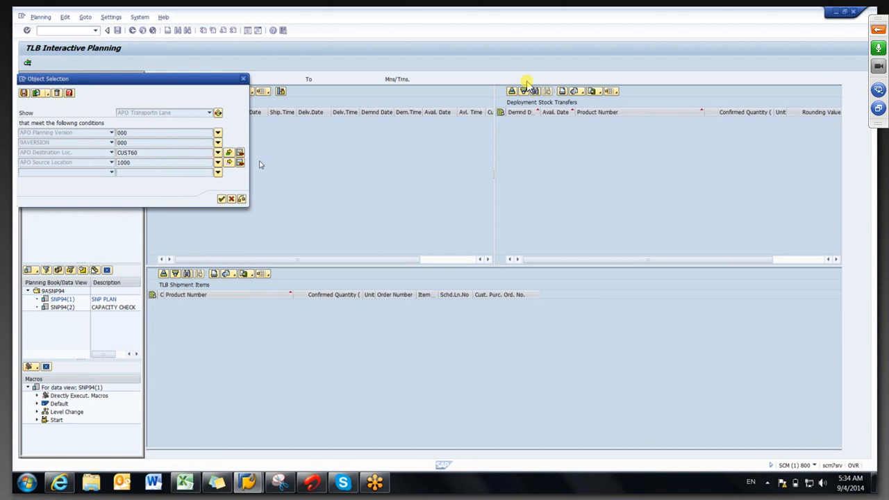
{"action": "key", "text": "Return"}
{"action": "left_click", "coordinate": [152, 162]}
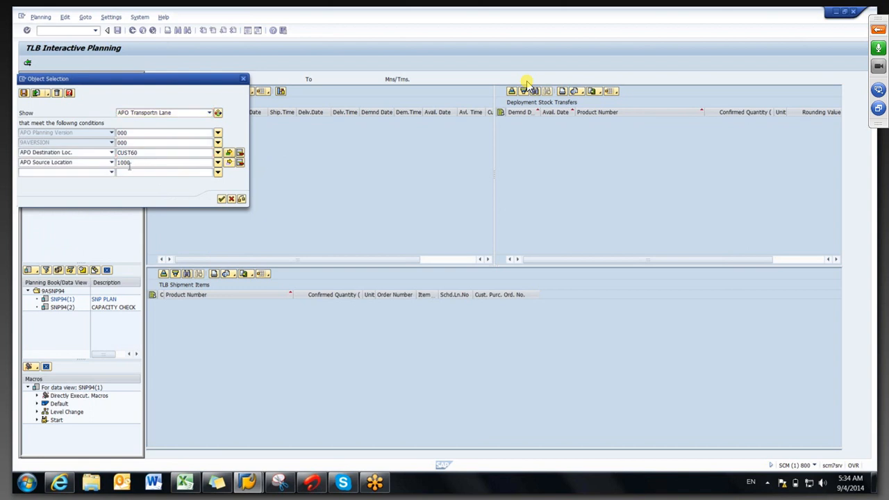
- Replace CUST60 with CUST80 in the destination location values and try to run the lane selection again
{"action": "left_click", "coordinate": [230, 152]}
{"action": "key", "text": "BackSpace"}
{"action": "key", "text": "BackSpace"}
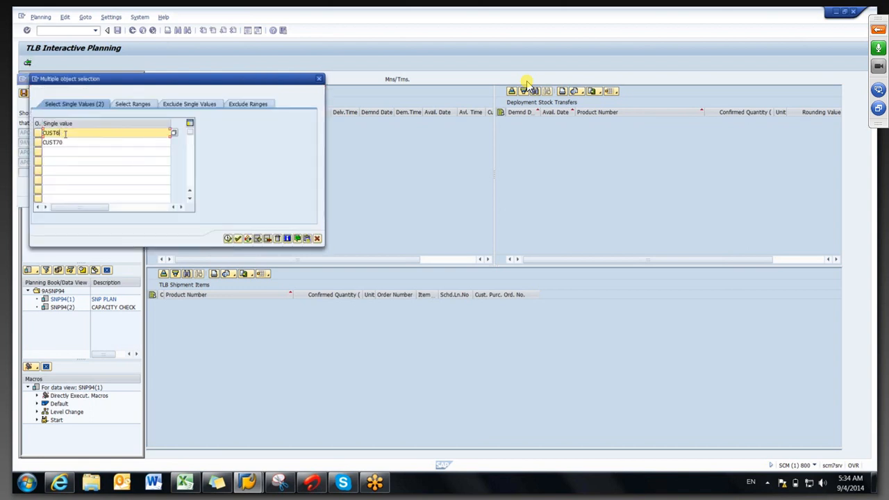
{"action": "type", "text": "80"}
{"action": "left_click", "coordinate": [226, 238]}
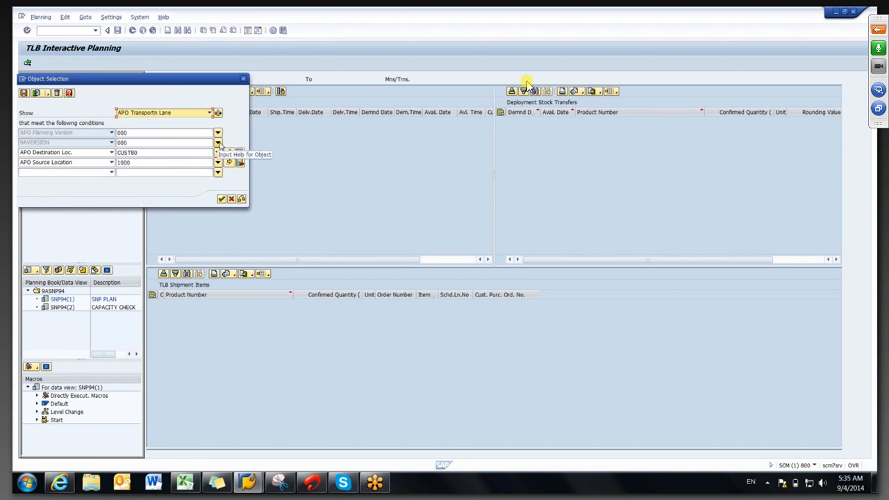
{"action": "left_click", "coordinate": [221, 199]}
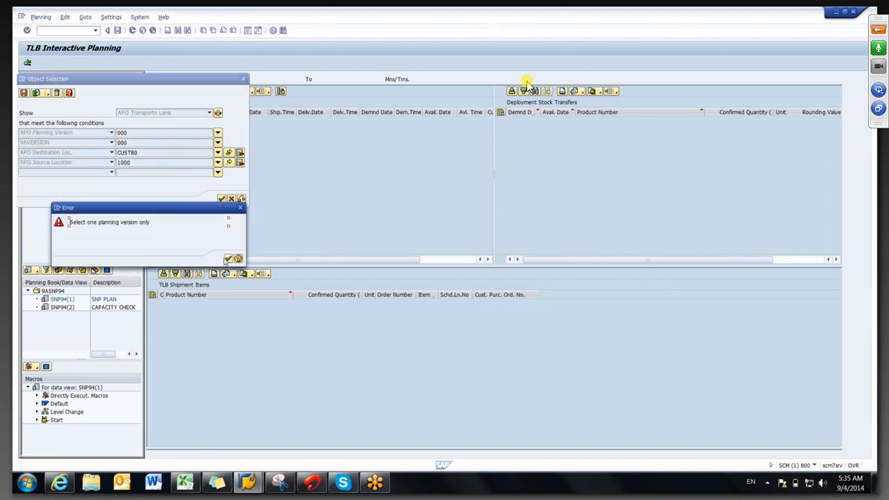
{"action": "left_click", "coordinate": [222, 259]}
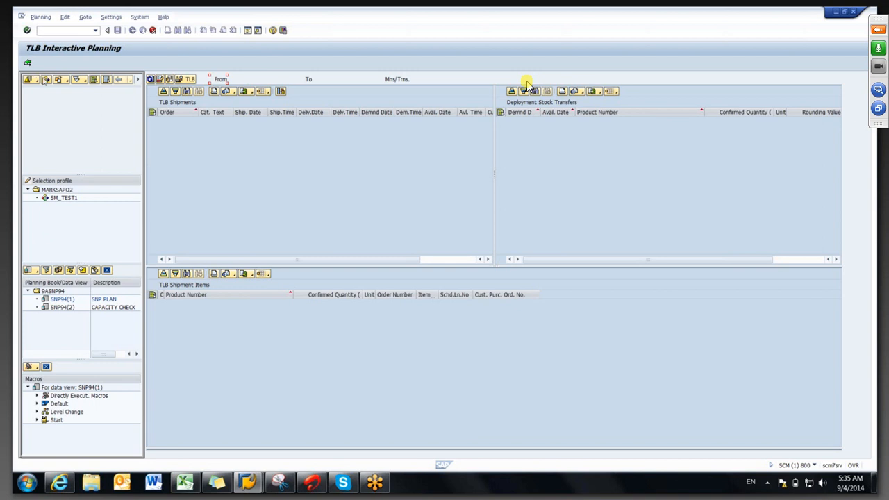
- Reopen the object selection and set the objects to show to APO Transportn Lane
{"action": "left_click", "coordinate": [46, 80]}
{"action": "left_click", "coordinate": [132, 113]}
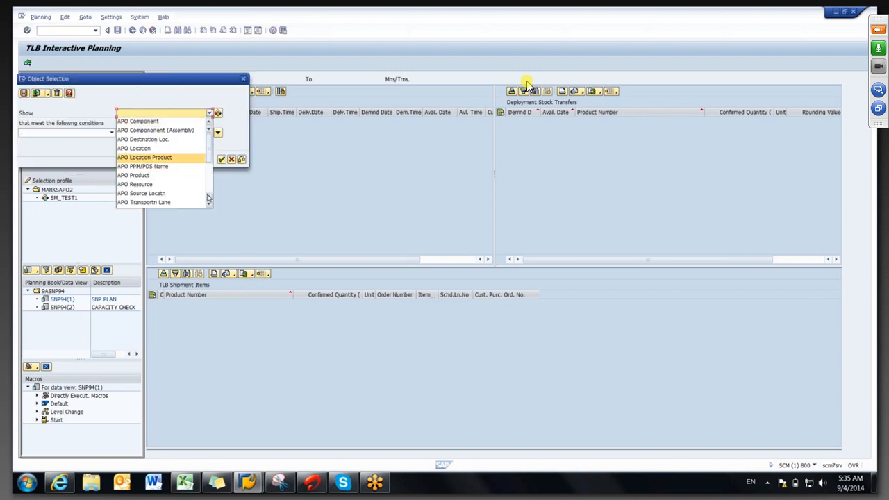
{"action": "left_click", "coordinate": [178, 207]}
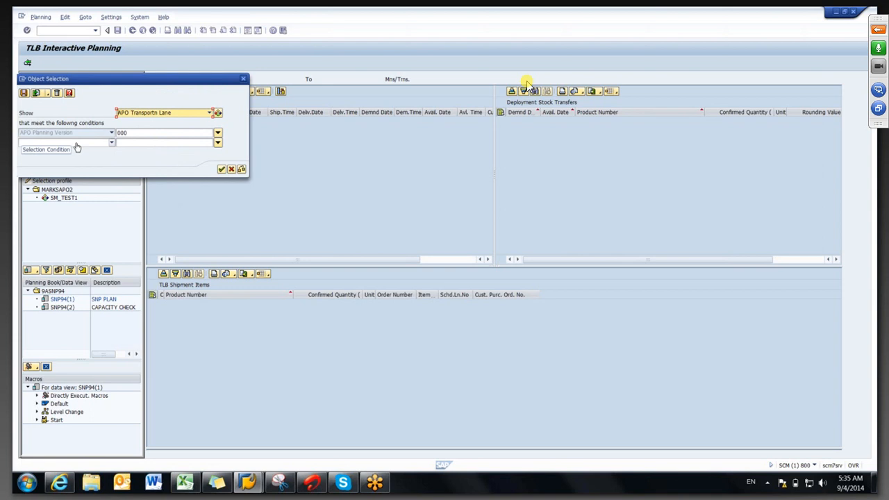
{"action": "left_click", "coordinate": [209, 112]}
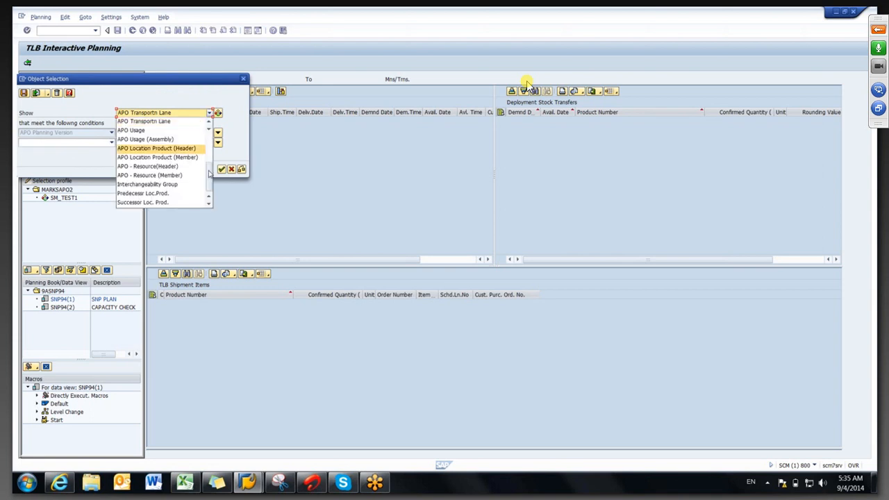
{"action": "left_click_drag", "start_coordinate": [210, 161], "coordinate": [210, 139]}
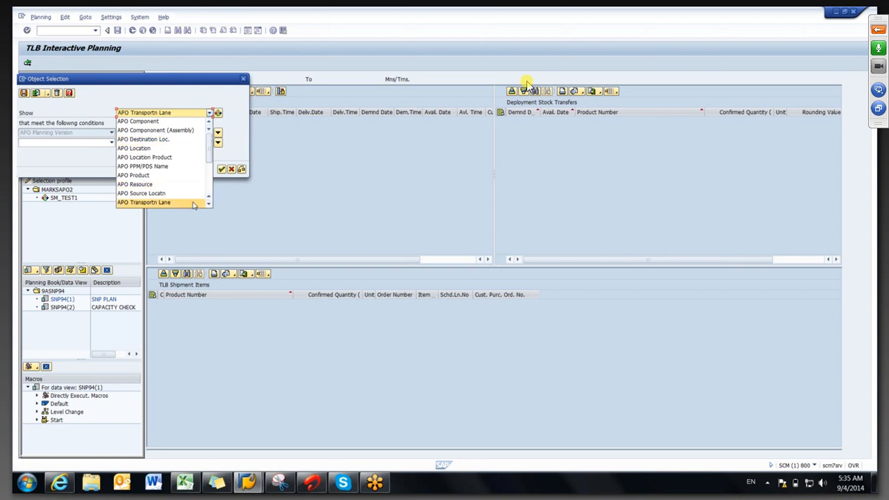
{"action": "left_click", "coordinate": [177, 203]}
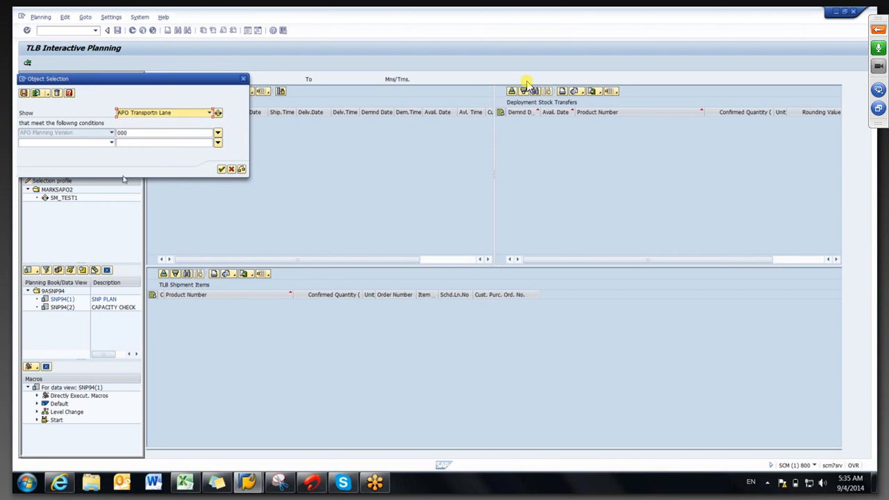
- Add APO Destination Loc. and APO Source Location as conditions below the planning version 000
{"action": "left_click", "coordinate": [80, 143]}
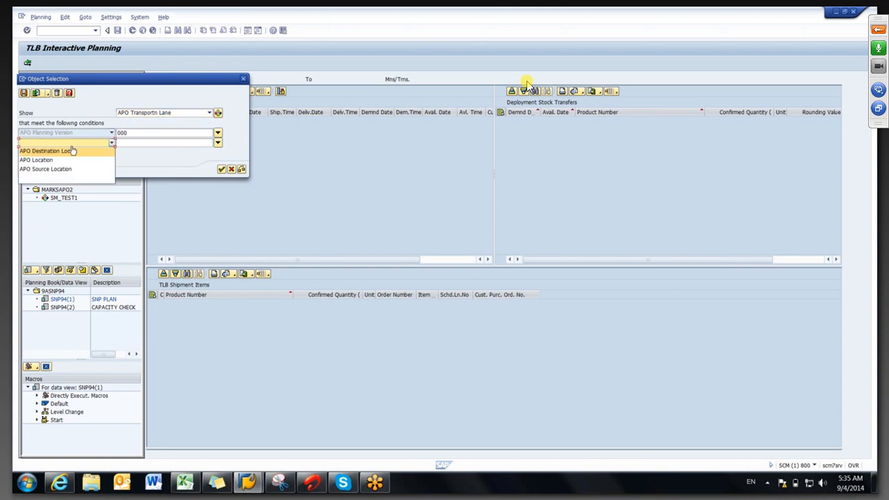
{"action": "left_click", "coordinate": [64, 151]}
{"action": "left_click", "coordinate": [97, 153]}
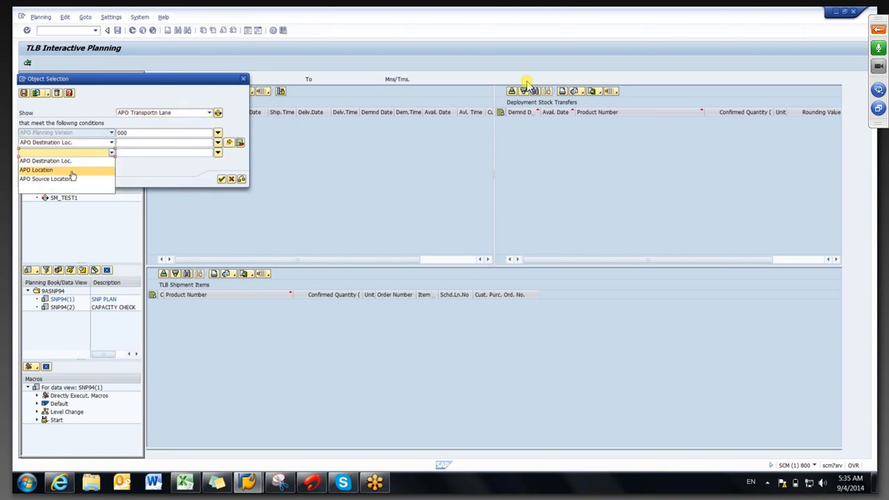
{"action": "left_click", "coordinate": [42, 180]}
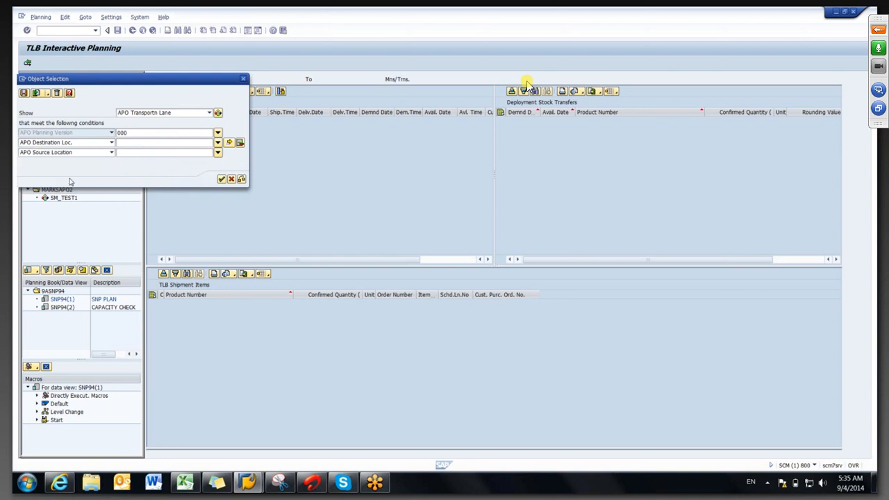
- Enter CUST70 and CUST80 as single values for the APO Destination Loc. condition
{"action": "left_click", "coordinate": [229, 144]}
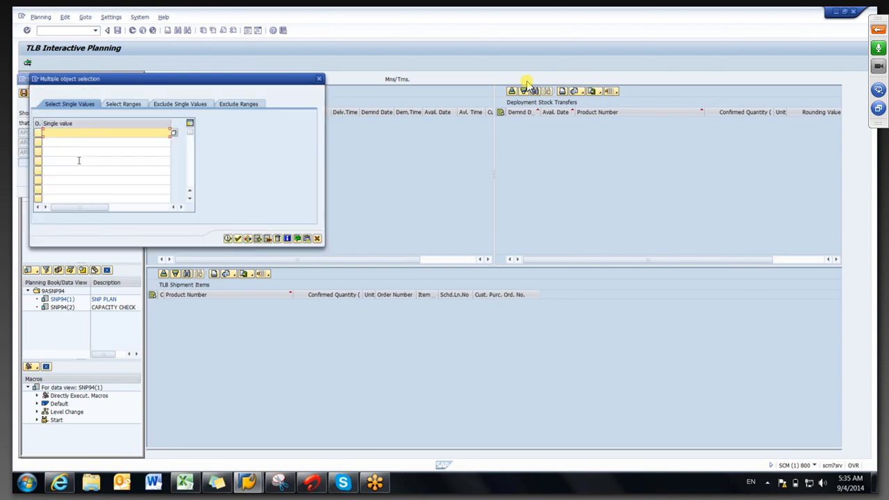
{"action": "key", "text": "BackSpace"}
{"action": "left_click", "coordinate": [70, 143]}
{"action": "left_click", "coordinate": [70, 142]}
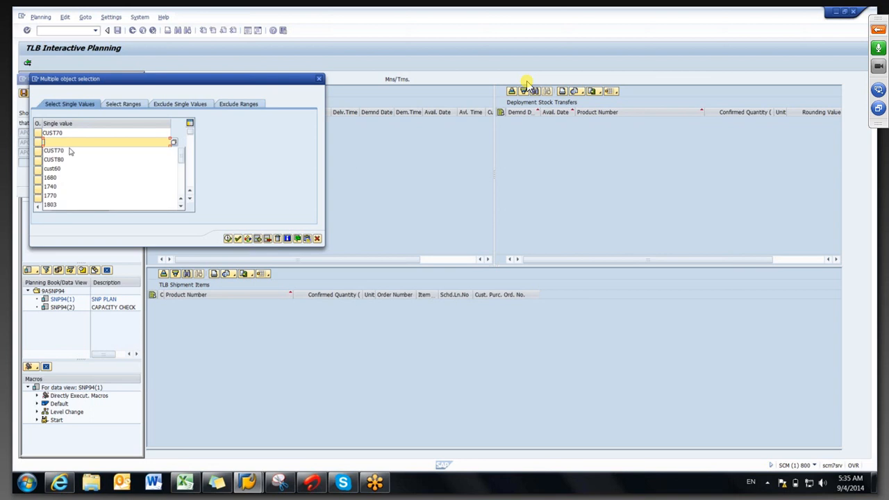
{"action": "left_click", "coordinate": [72, 160]}
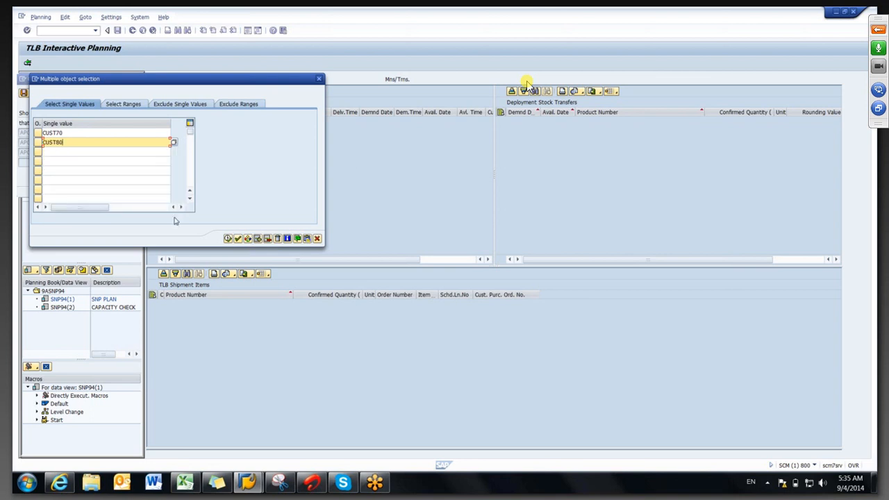
{"action": "left_click", "coordinate": [227, 240]}
- Run the object selection and load the transportation lane from 1000 to CUST70
{"action": "left_click", "coordinate": [221, 190]}
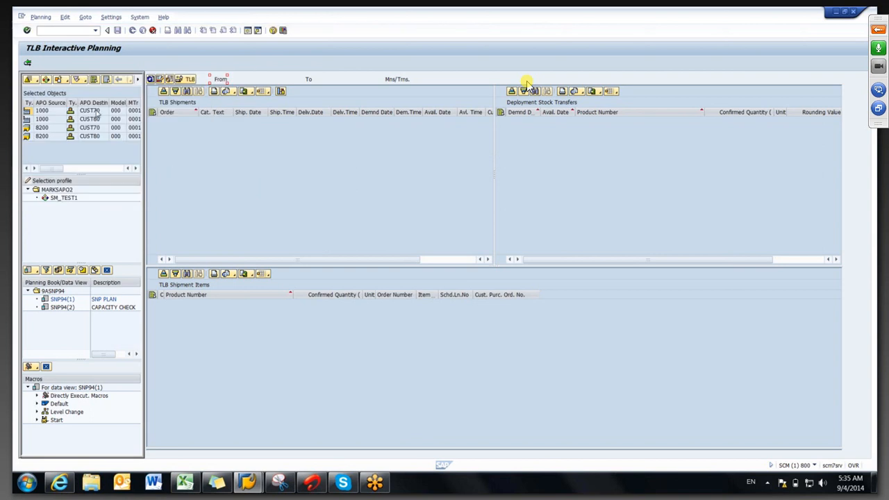
{"action": "double_click", "coordinate": [97, 111]}
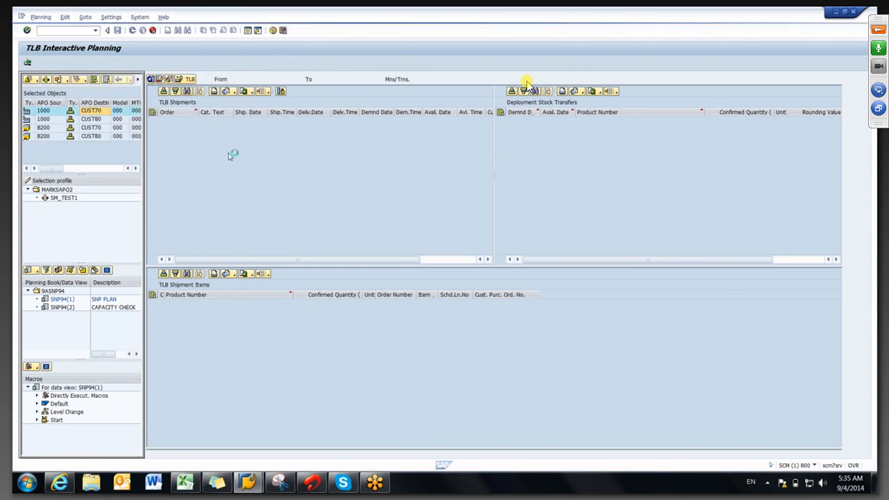
- Leave the fullscreen meeting view and return the GoToMeeting Viewer to fullscreen mode
{"action": "key", "text": "alt+Tab"}
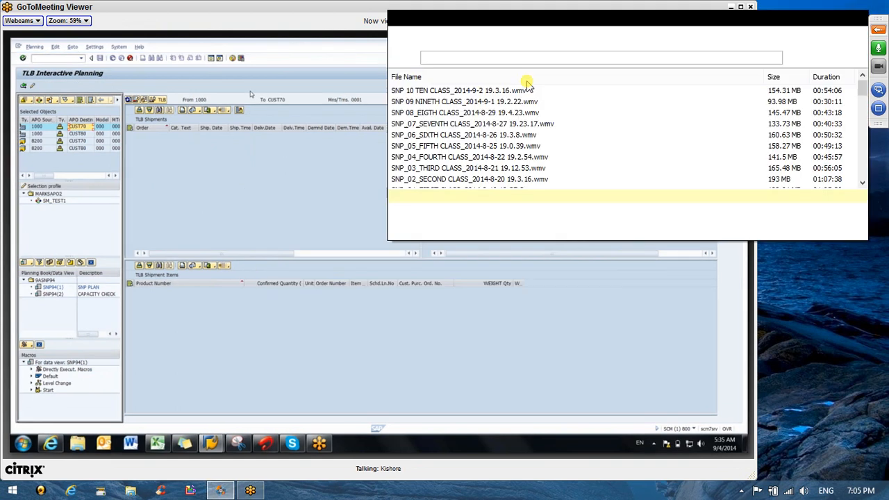
{"action": "left_click", "coordinate": [291, 10]}
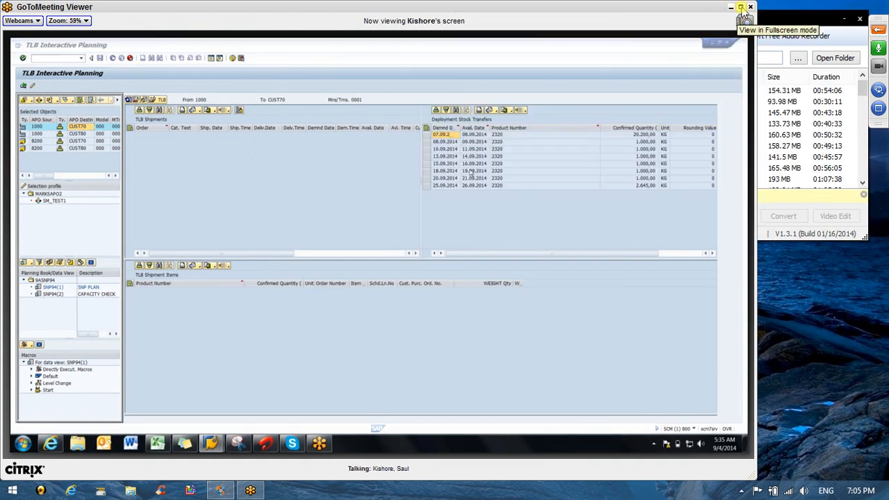
{"action": "left_click", "coordinate": [740, 9]}
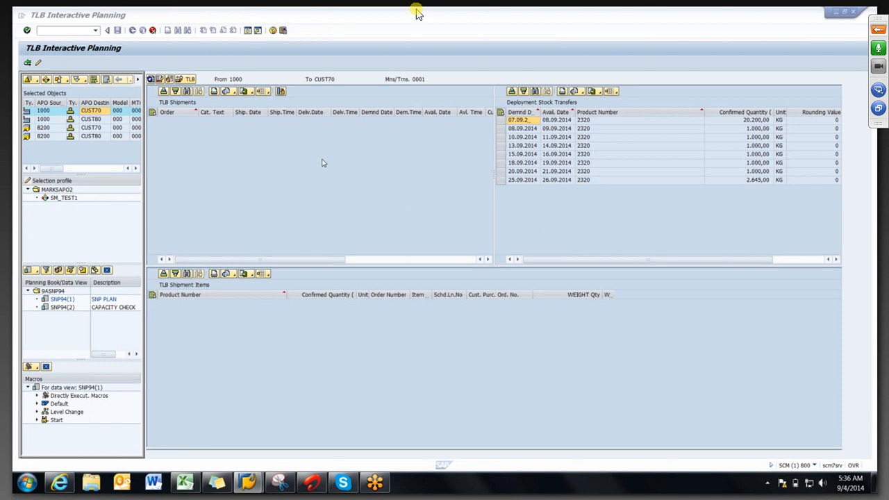
- Switch to change mode and run the Transport Load Builder for the deployment stock transfers from 1000 to CUST70
{"action": "left_click", "coordinate": [39, 63]}
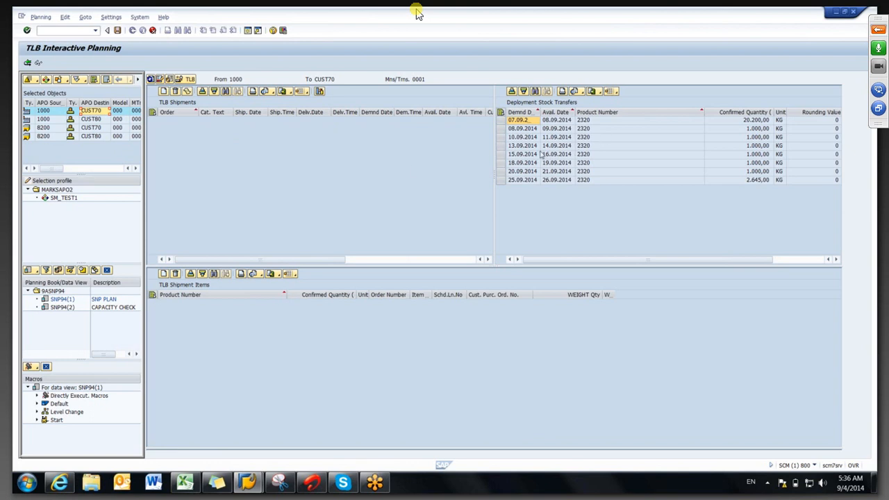
{"action": "left_click", "coordinate": [500, 154]}
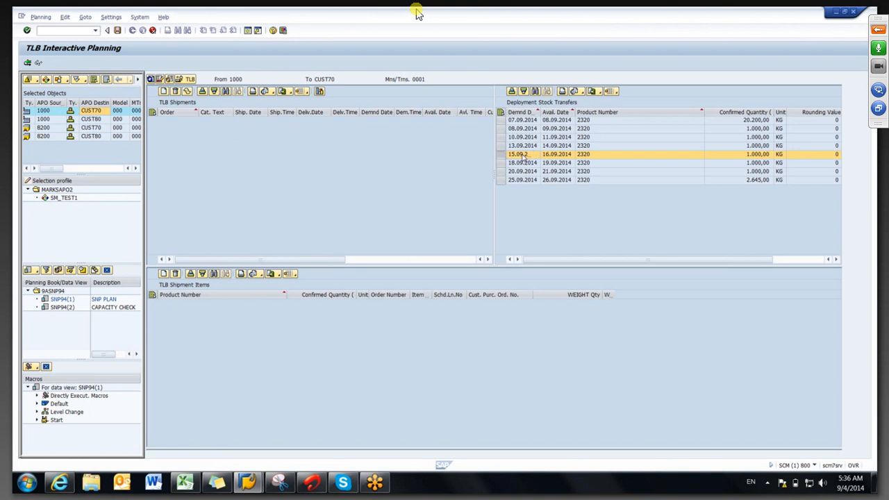
{"action": "right_click", "coordinate": [523, 158]}
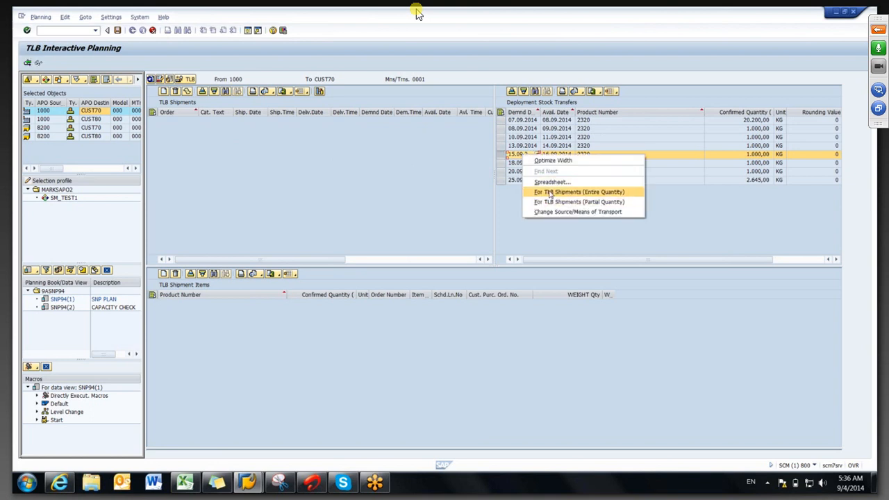
{"action": "left_click", "coordinate": [533, 228]}
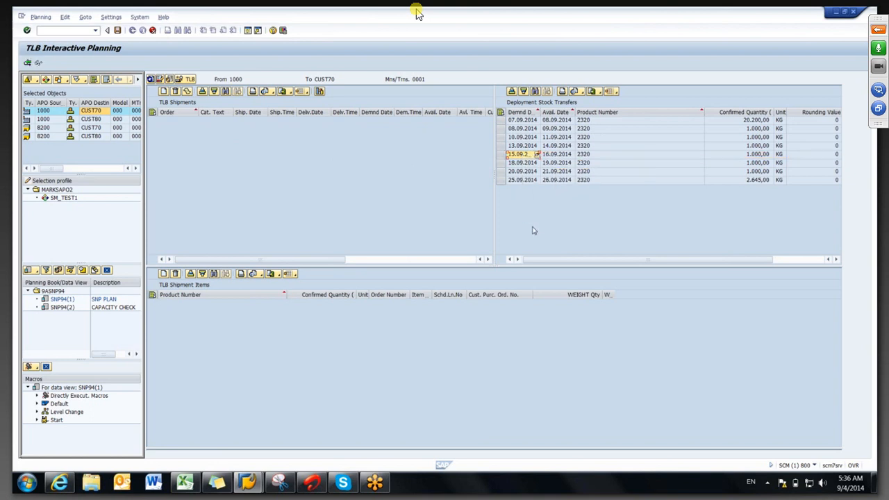
{"action": "left_click", "coordinate": [188, 80]}
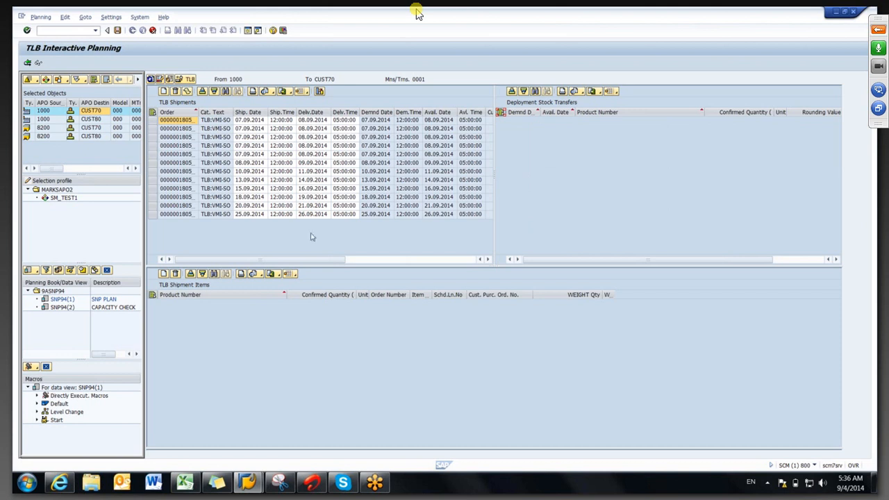
- Examine the WEIGHT Total Qty values of the generated TLB shipments row by row
{"action": "left_click", "coordinate": [488, 261]}
{"action": "left_click", "coordinate": [489, 261]}
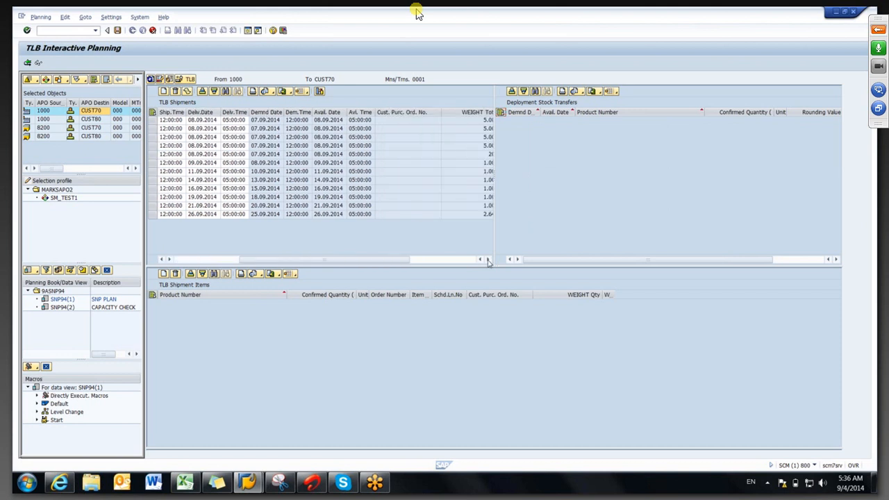
{"action": "left_click", "coordinate": [488, 261]}
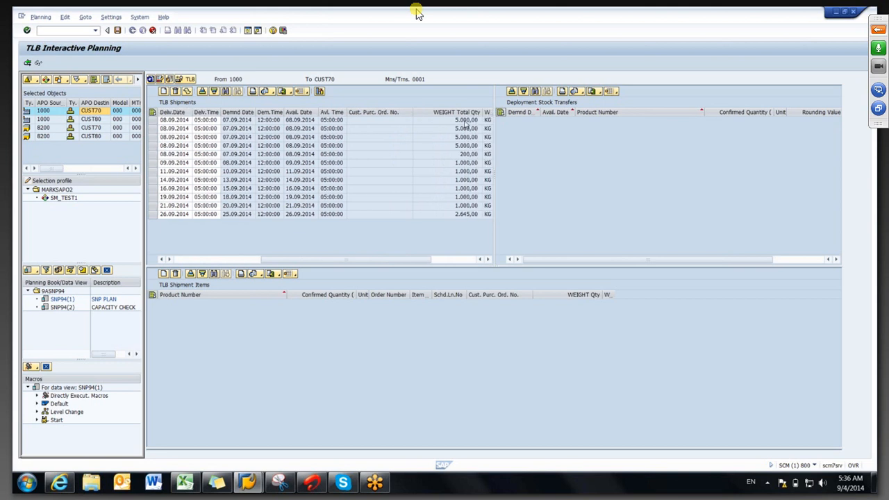
{"action": "left_click", "coordinate": [467, 123]}
{"action": "left_click", "coordinate": [471, 154]}
{"action": "left_click", "coordinate": [462, 163]}
{"action": "left_click", "coordinate": [460, 172]}
{"action": "left_click", "coordinate": [458, 180]}
{"action": "left_click", "coordinate": [455, 188]}
{"action": "left_click_drag", "start_coordinate": [423, 260], "coordinate": [330, 260]}
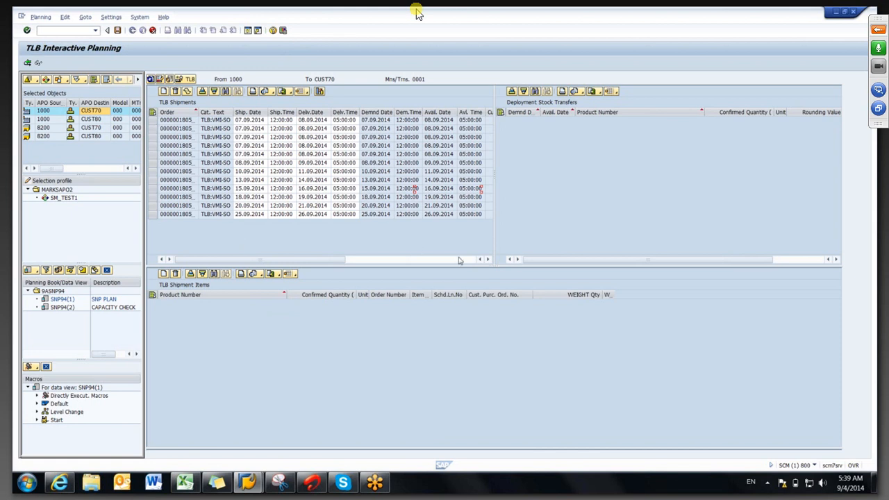
- Review the WEIGHT Total Qty column of the TLB shipments and highlight the last shipment, dated 25.09.2014
{"action": "left_click", "coordinate": [488, 260]}
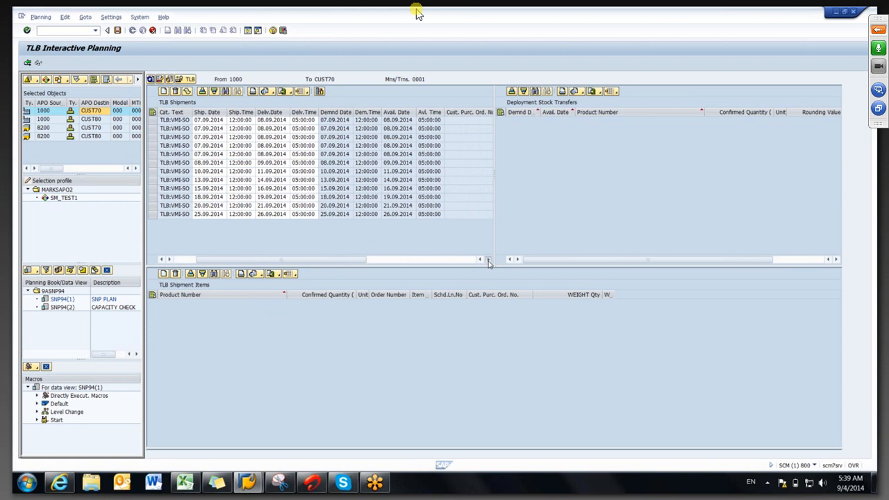
{"action": "left_click", "coordinate": [488, 261]}
{"action": "left_click", "coordinate": [488, 260]}
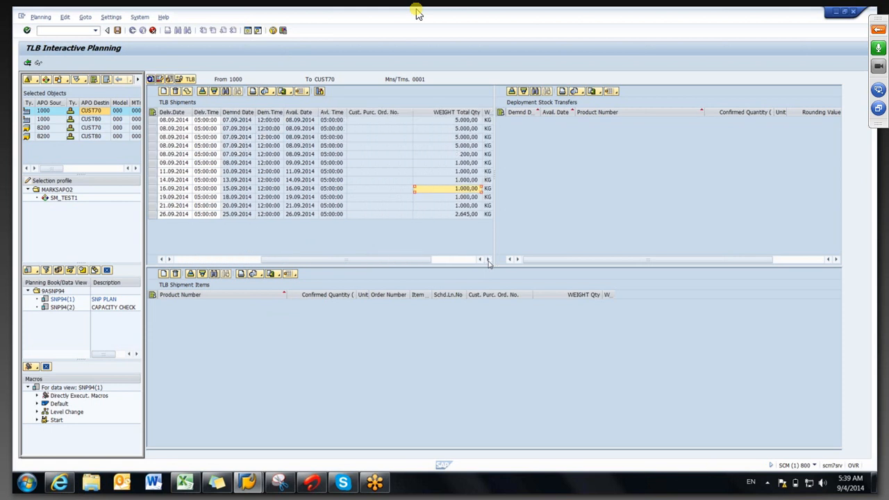
{"action": "left_click", "coordinate": [488, 261]}
{"action": "left_click_drag", "start_coordinate": [435, 260], "coordinate": [295, 262]}
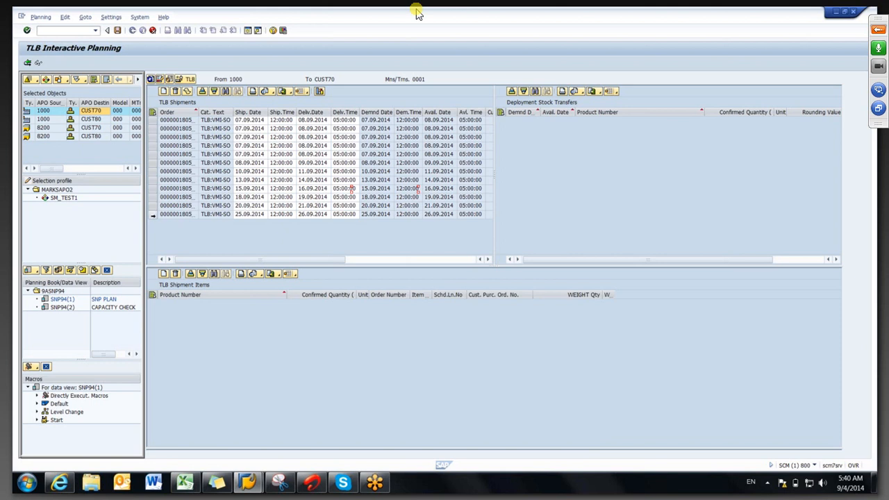
{"action": "left_click", "coordinate": [152, 214]}
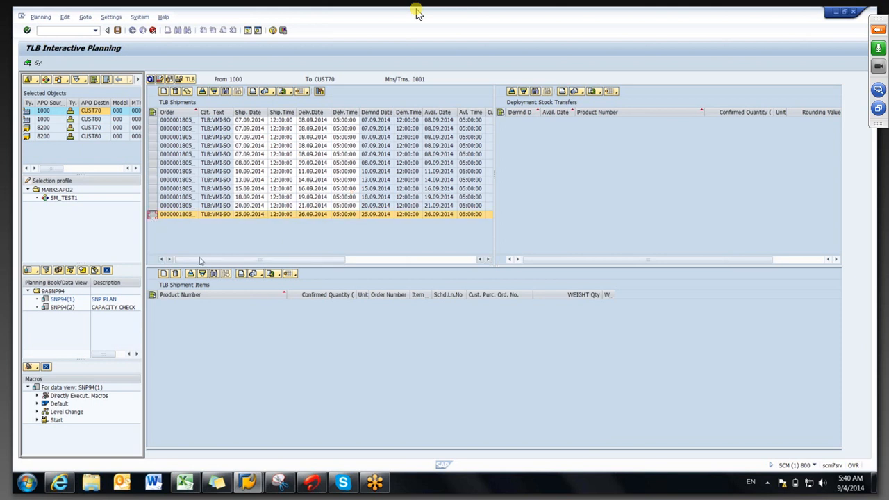
{"action": "left_click_drag", "start_coordinate": [302, 281], "coordinate": [187, 269]}
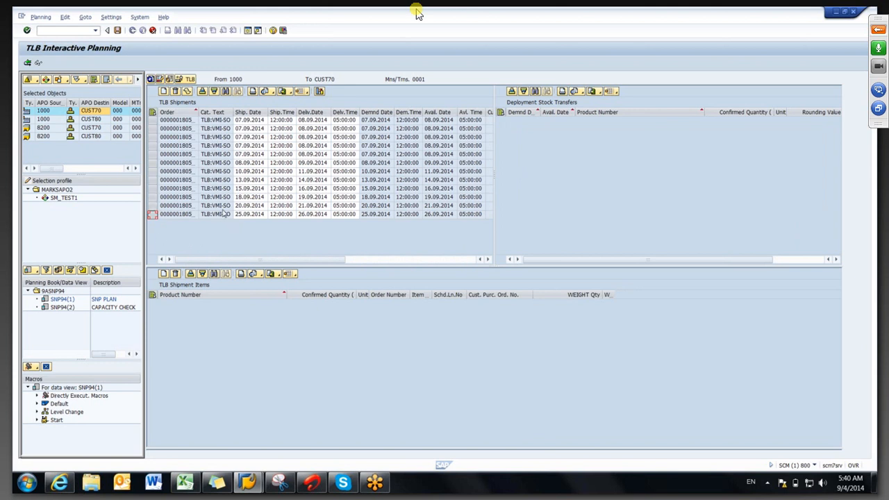
- Open a new session and start transportation lane maintenance from the Advanced Planning and Optimization master data
{"action": "left_click", "coordinate": [247, 31]}
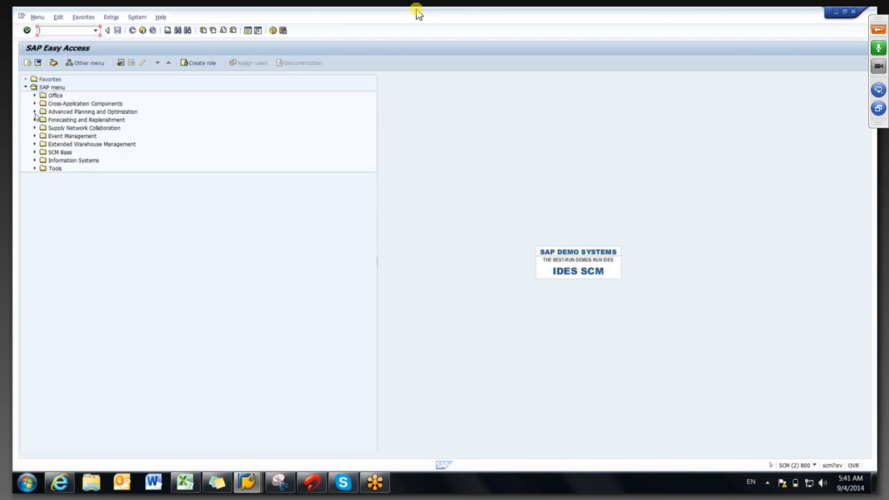
{"action": "left_click", "coordinate": [34, 111]}
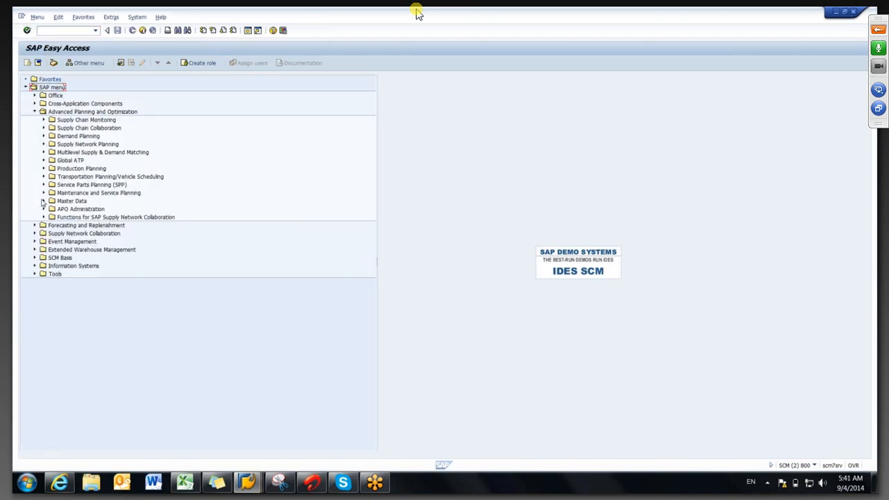
{"action": "left_click", "coordinate": [43, 200]}
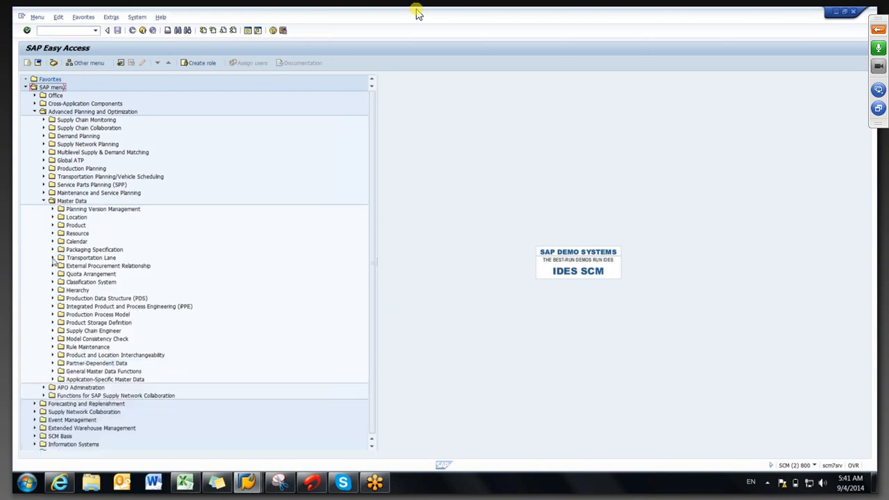
{"action": "left_click", "coordinate": [52, 257]}
{"action": "double_click", "coordinate": [104, 265]}
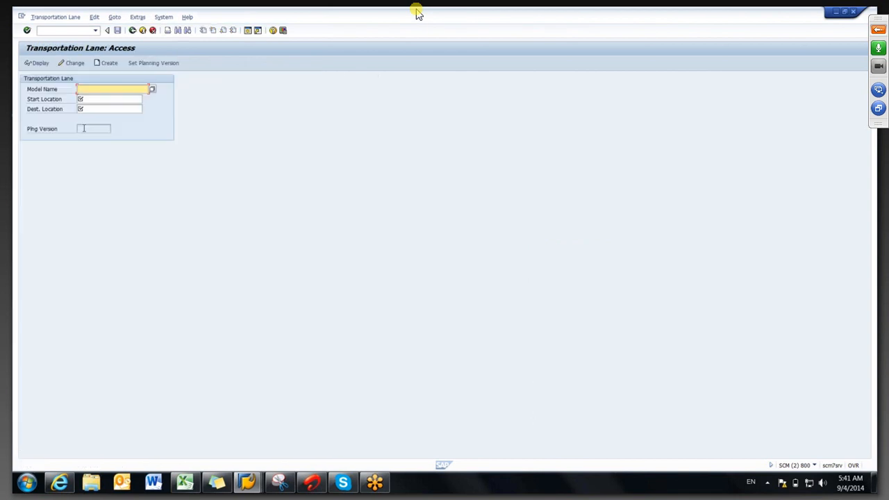
- Open the lane from 1000 to CUST70 in model 000 for change and check the Truck's TLB profile
{"action": "type", "text": "000"}
{"action": "left_click", "coordinate": [88, 99]}
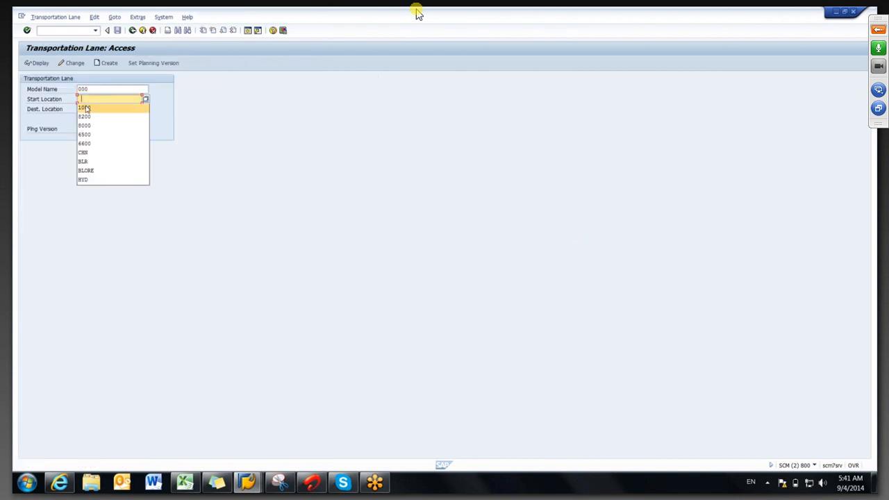
{"action": "left_click", "coordinate": [86, 107]}
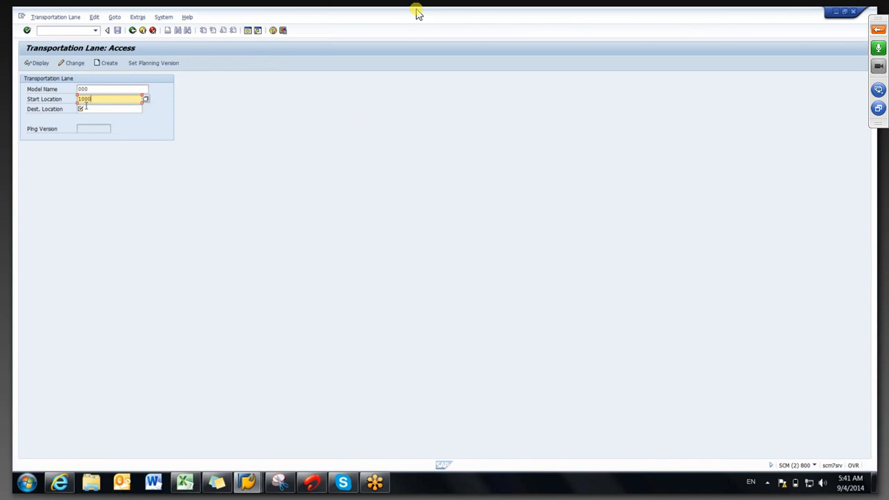
{"action": "left_click", "coordinate": [86, 109]}
{"action": "left_click", "coordinate": [88, 126]}
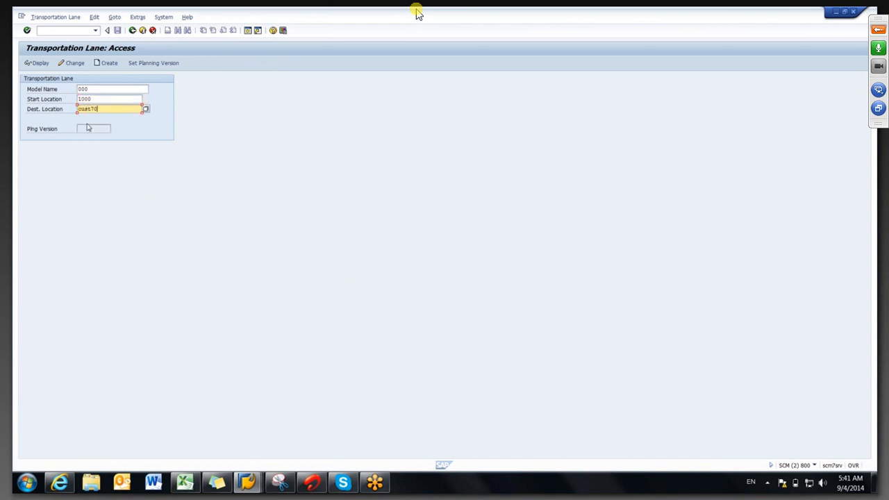
{"action": "left_click", "coordinate": [72, 62]}
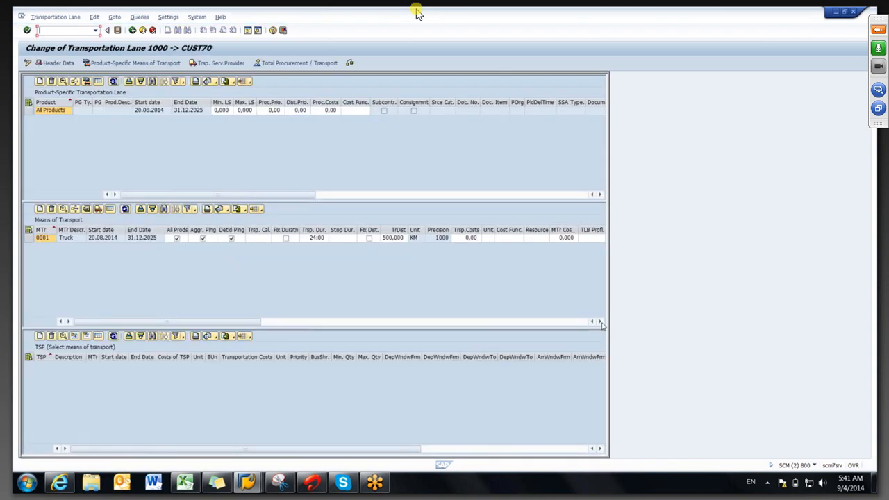
{"action": "left_click", "coordinate": [601, 322]}
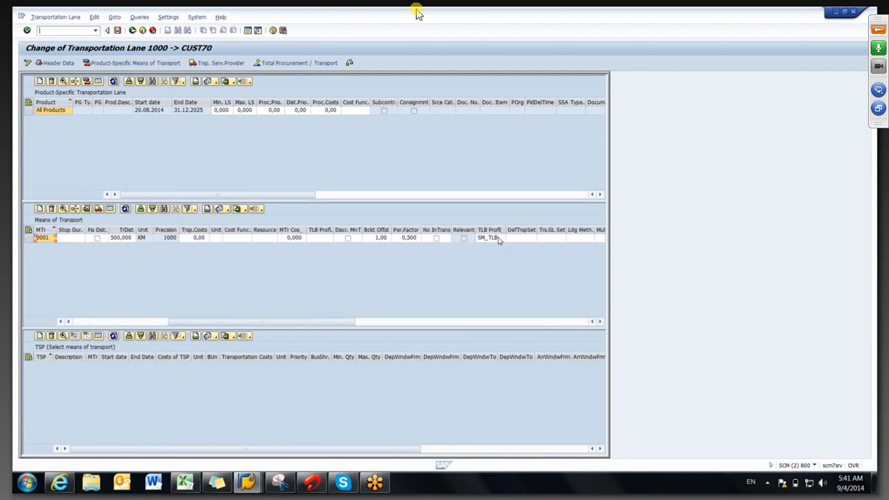
{"action": "left_click", "coordinate": [498, 238]}
- Open another session and start the background Transport Load Builder, /SAPAPO/SNP04, from Supply Network Planning
{"action": "left_click", "coordinate": [246, 31]}
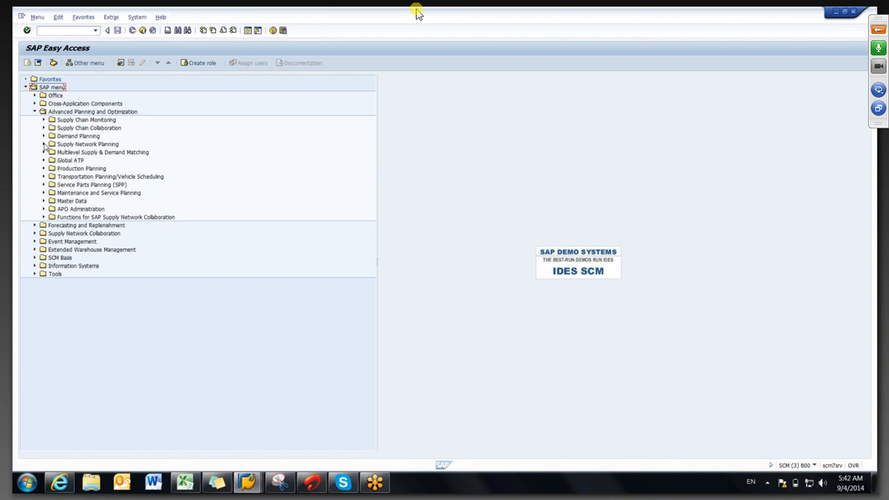
{"action": "left_click", "coordinate": [43, 143]}
{"action": "left_click", "coordinate": [52, 168]}
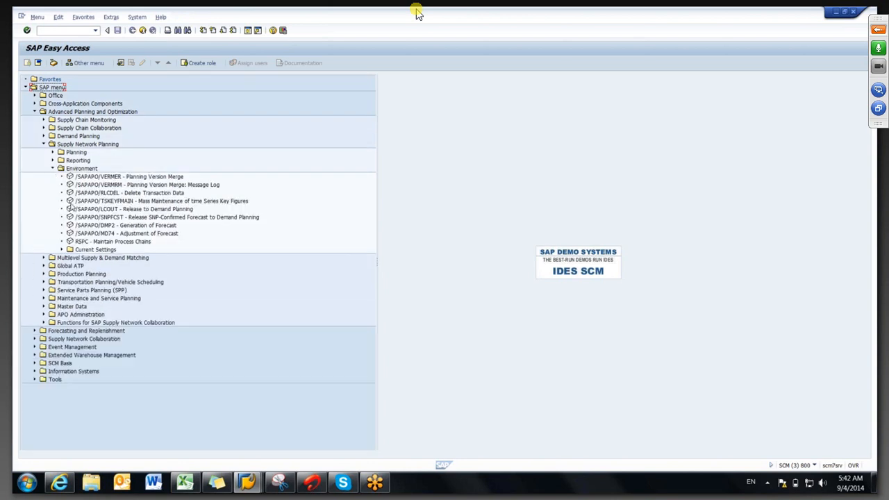
{"action": "left_click", "coordinate": [60, 250]}
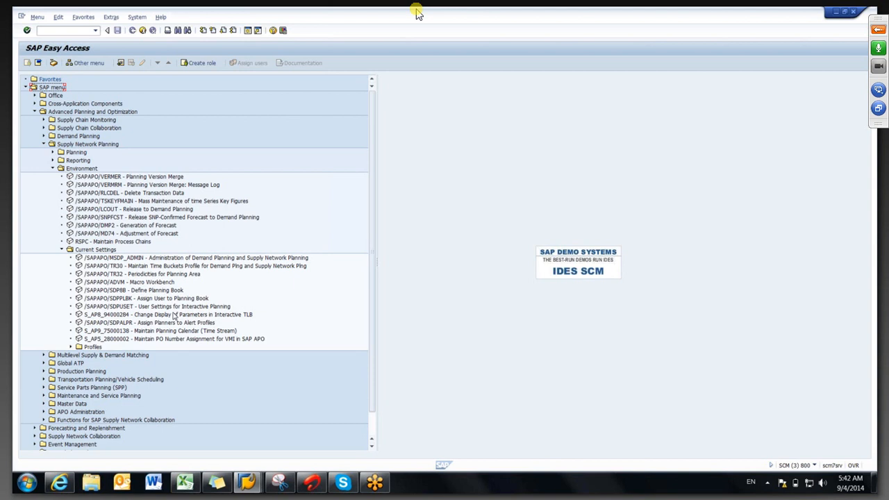
{"action": "left_click", "coordinate": [52, 152]}
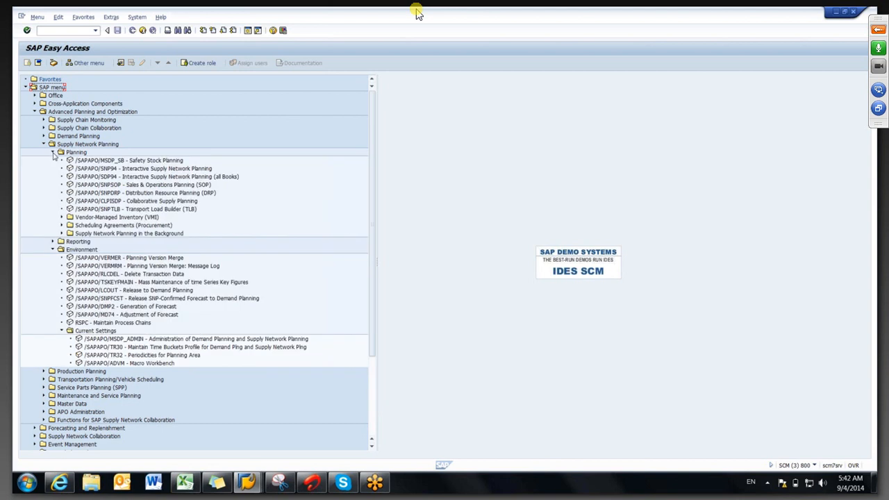
{"action": "left_click", "coordinate": [61, 234]}
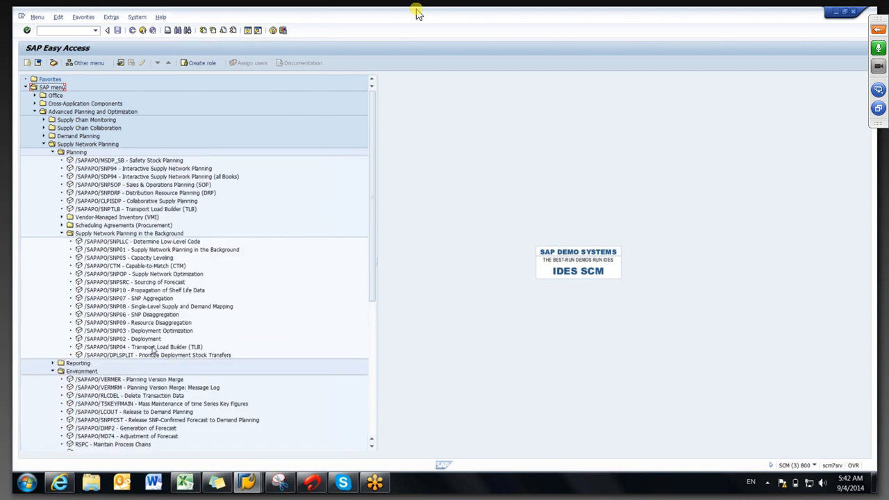
{"action": "left_click", "coordinate": [154, 350]}
{"action": "double_click", "coordinate": [154, 350]}
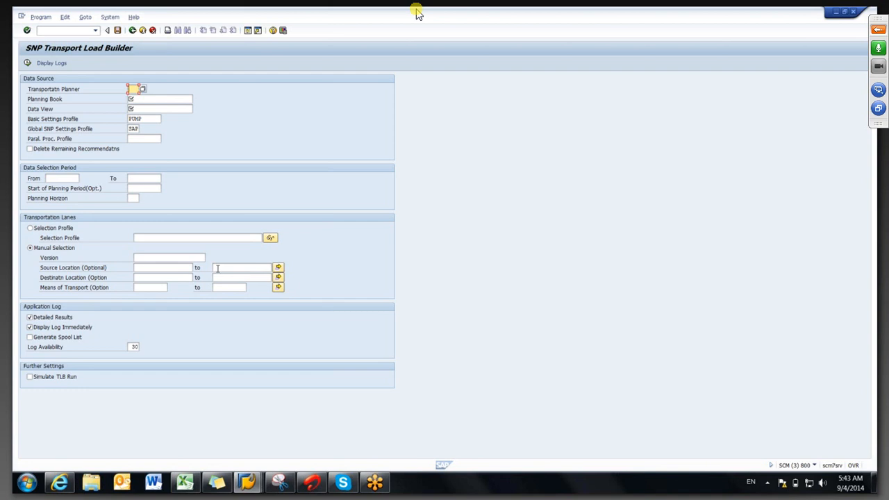
- Set the planning book to 9ASNP94 and the data view to SNP94(1) for the background TLB run
{"action": "left_click", "coordinate": [278, 277]}
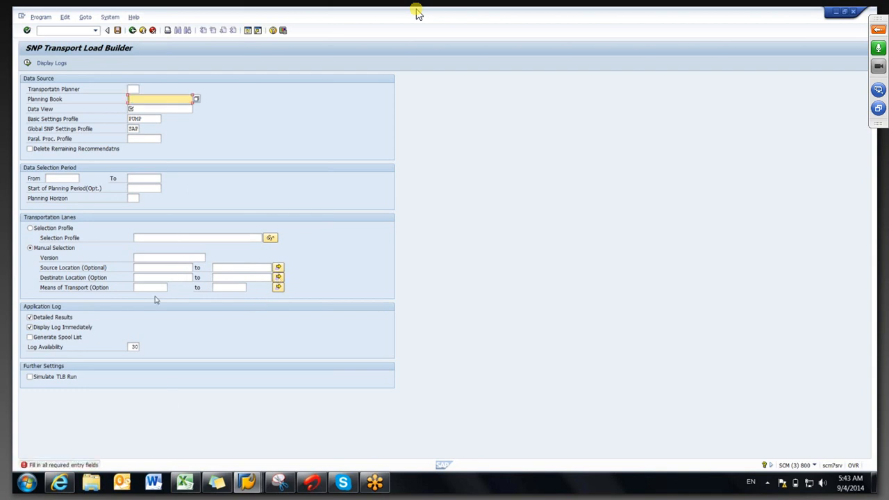
{"action": "left_click", "coordinate": [134, 98]}
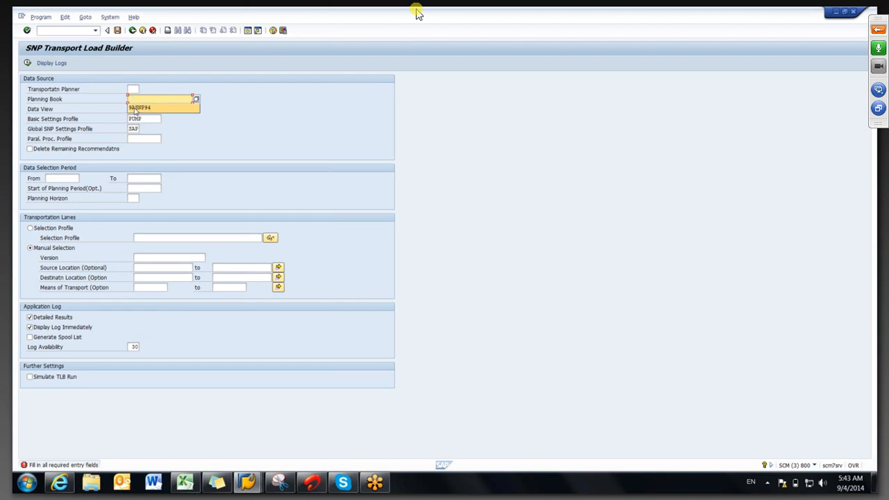
{"action": "left_click", "coordinate": [136, 109]}
{"action": "left_click", "coordinate": [154, 108]}
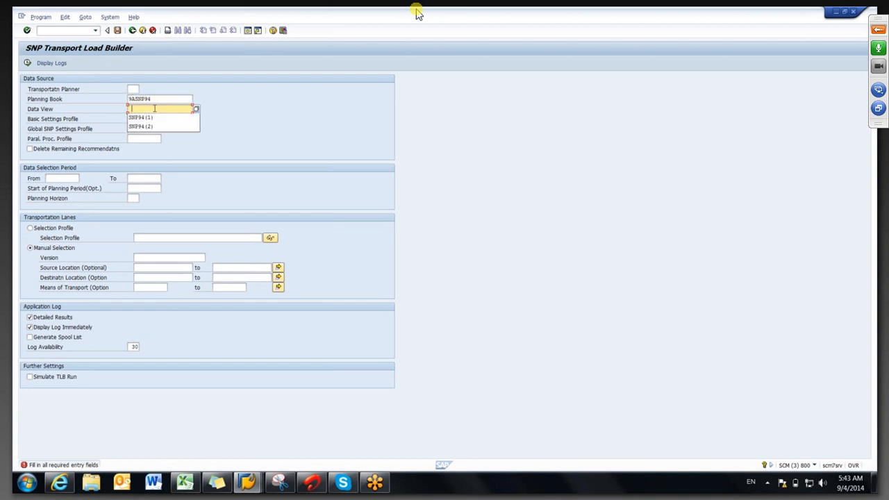
{"action": "left_click", "coordinate": [148, 118]}
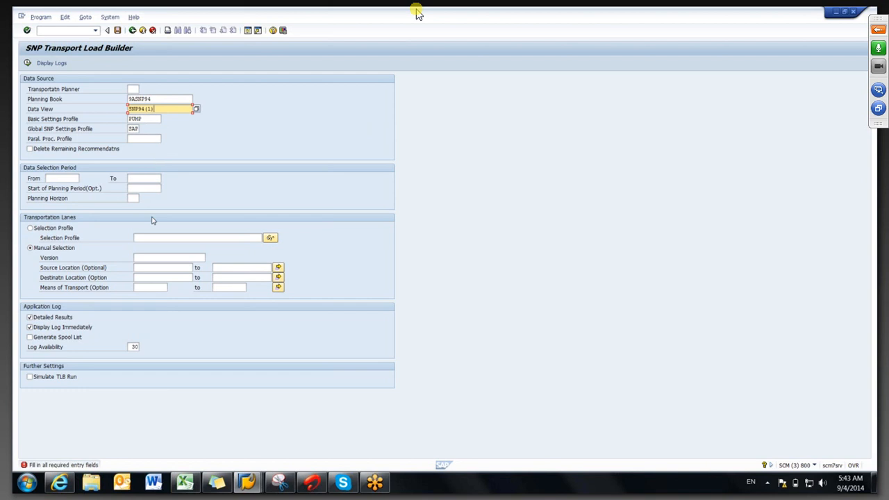
- Restrict the transportation lanes to source location 1000 and destination location CUST70
{"action": "left_click", "coordinate": [147, 268]}
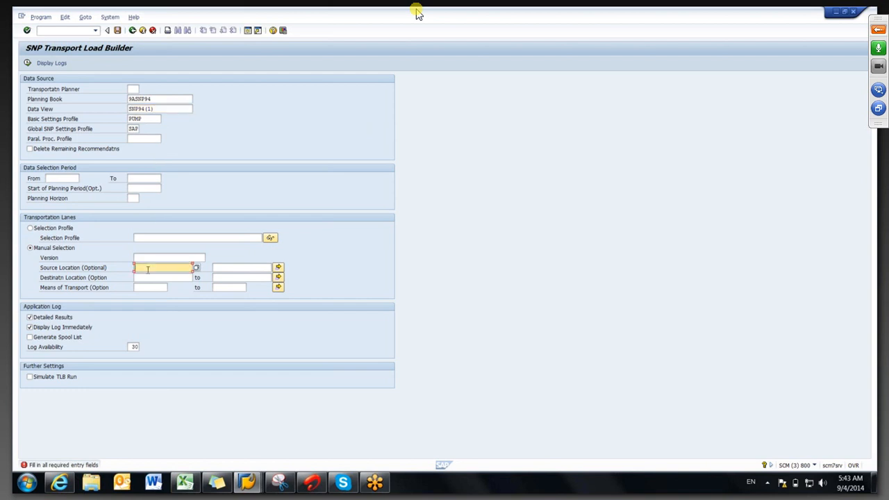
{"action": "type", "text": "1000"}
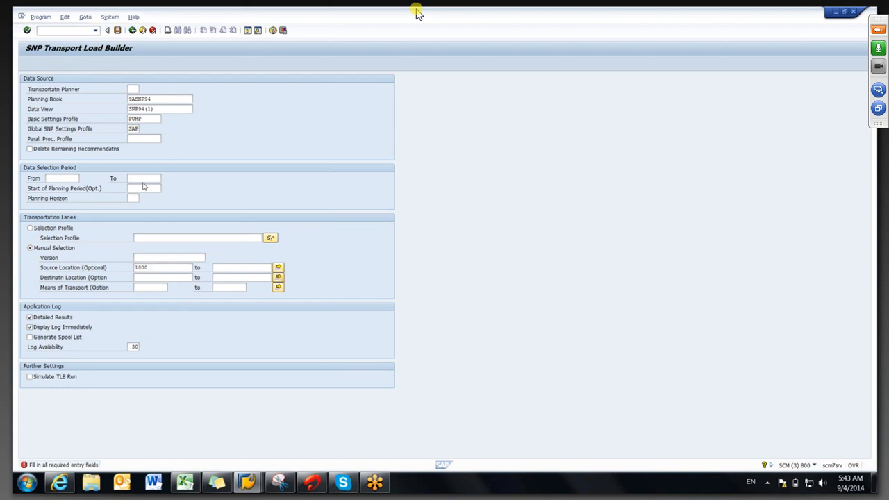
{"action": "left_click", "coordinate": [278, 277]}
{"action": "left_click", "coordinate": [66, 143]}
{"action": "left_click", "coordinate": [67, 143]}
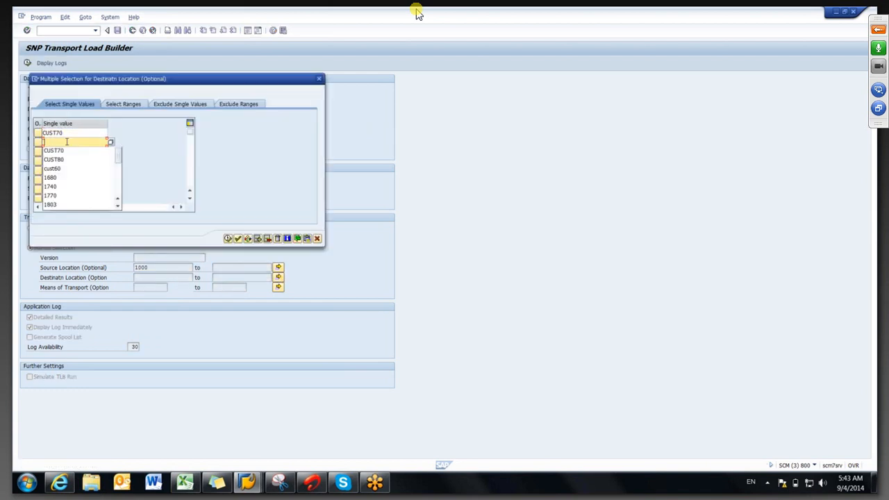
{"action": "left_click", "coordinate": [237, 239]}
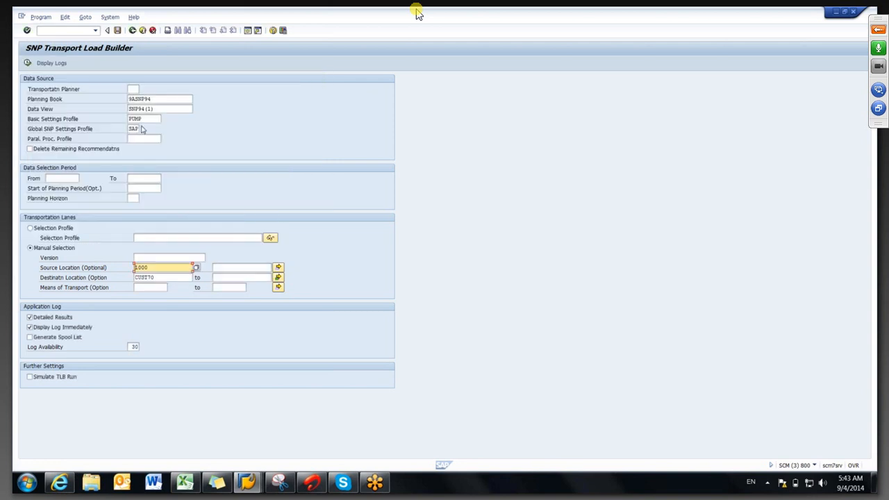
- Check the Transportation Planner field of the TLB run and open the product master, /sapapo/MAT1, in a separate session
{"action": "left_click", "coordinate": [133, 90]}
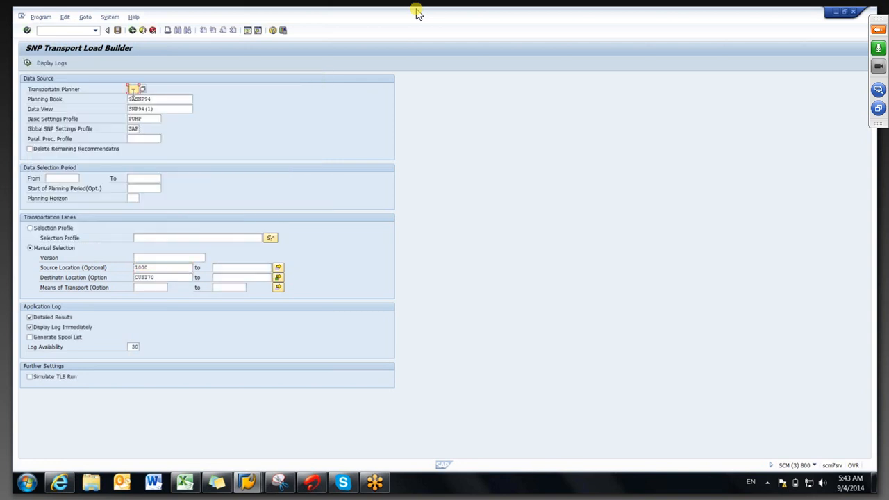
{"action": "left_click", "coordinate": [134, 90]}
{"action": "left_click", "coordinate": [134, 89]}
{"action": "mouse_move", "coordinate": [246, 482]}
{"action": "left_click", "coordinate": [96, 31]}
{"action": "left_click", "coordinate": [68, 41]}
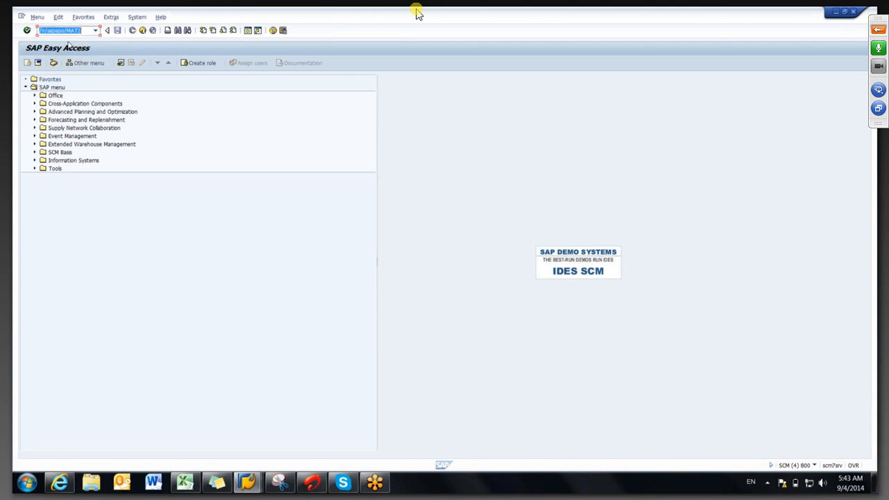
{"action": "key", "text": "Return"}
- Display product 2320 for location 1000 and locate its Transportation Planner field in the administration data
{"action": "type", "text": "2320"}
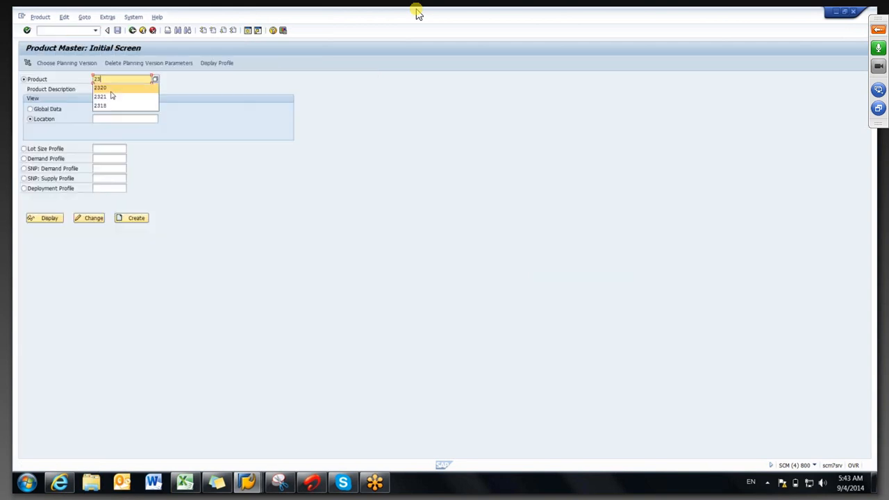
{"action": "left_click", "coordinate": [106, 118]}
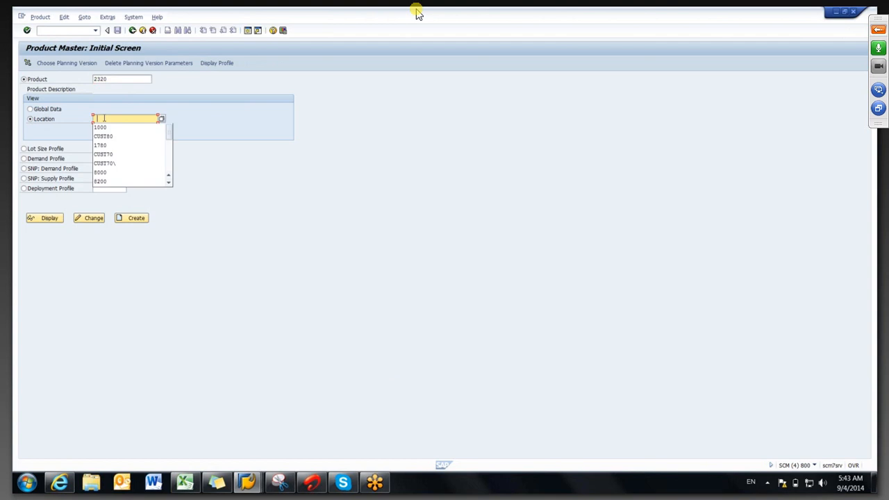
{"action": "left_click", "coordinate": [102, 137]}
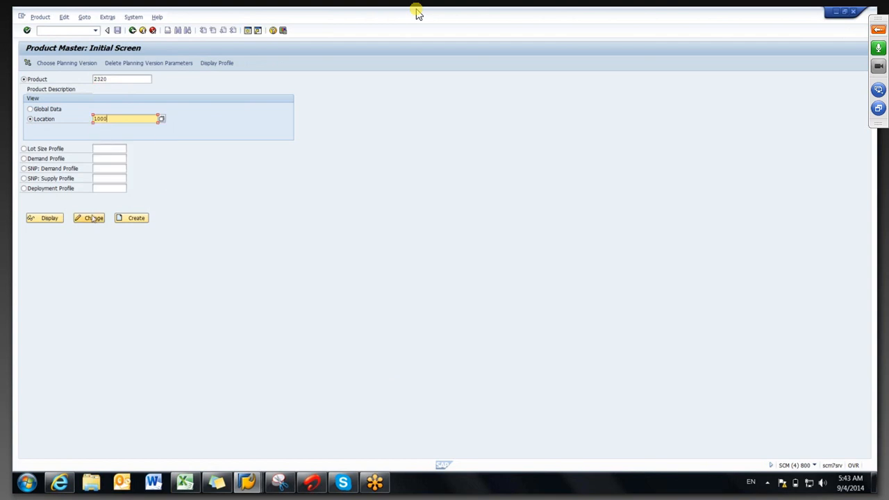
{"action": "left_click", "coordinate": [46, 221]}
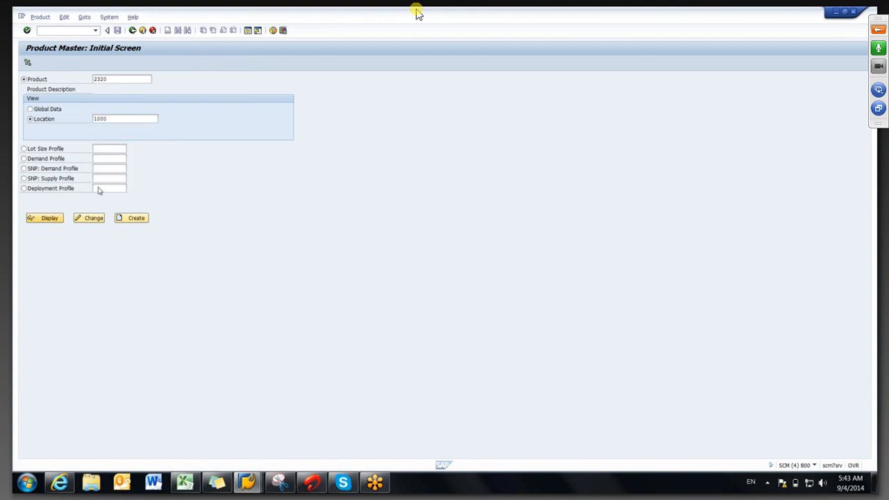
{"action": "left_click", "coordinate": [114, 209]}
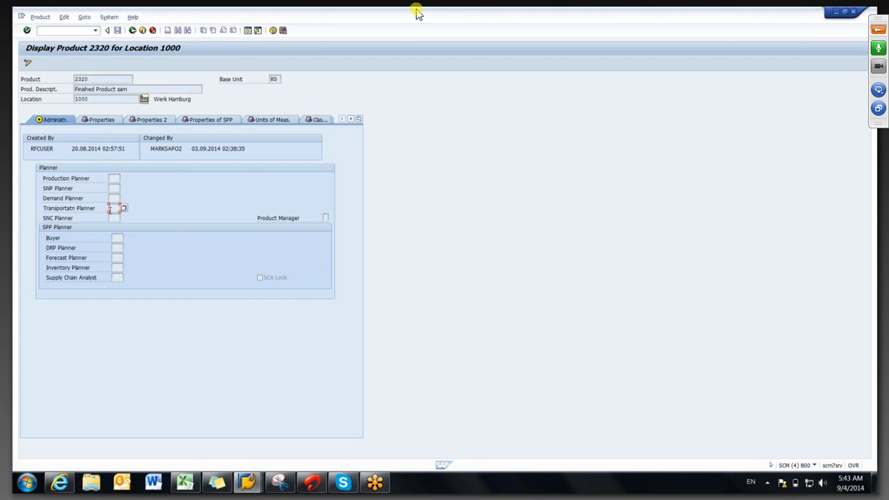
- Compare the Transportation Planner field of the TLB run with the one in product 2320's master data
{"action": "key", "text": "alt+Tab"}
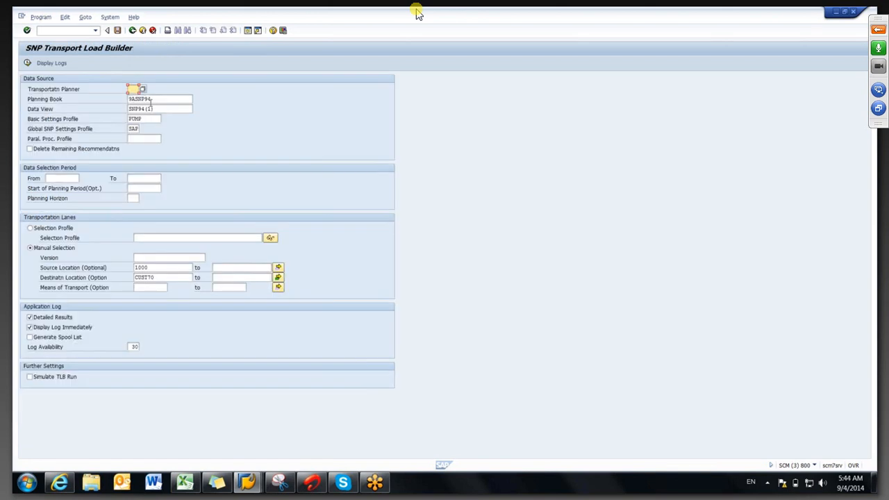
{"action": "left_click", "coordinate": [133, 90]}
{"action": "left_click", "coordinate": [133, 98]}
{"action": "key", "text": "alt+Tab"}
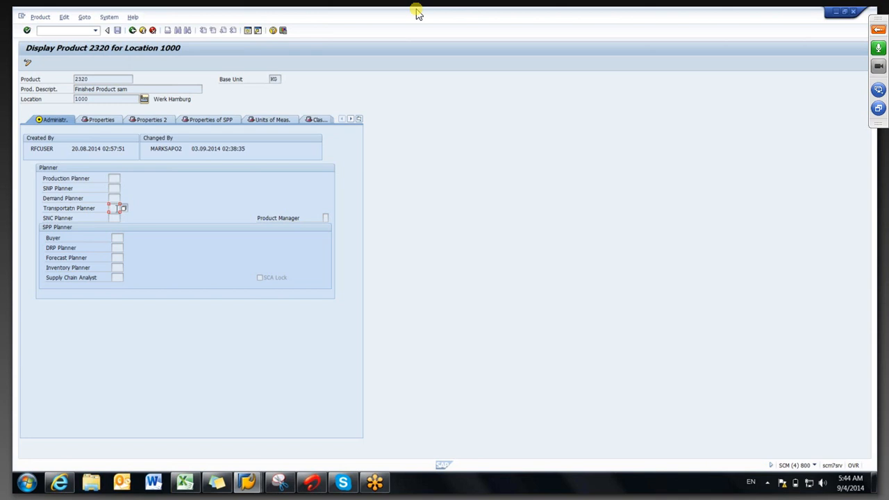
{"action": "key", "text": "alt+Tab"}
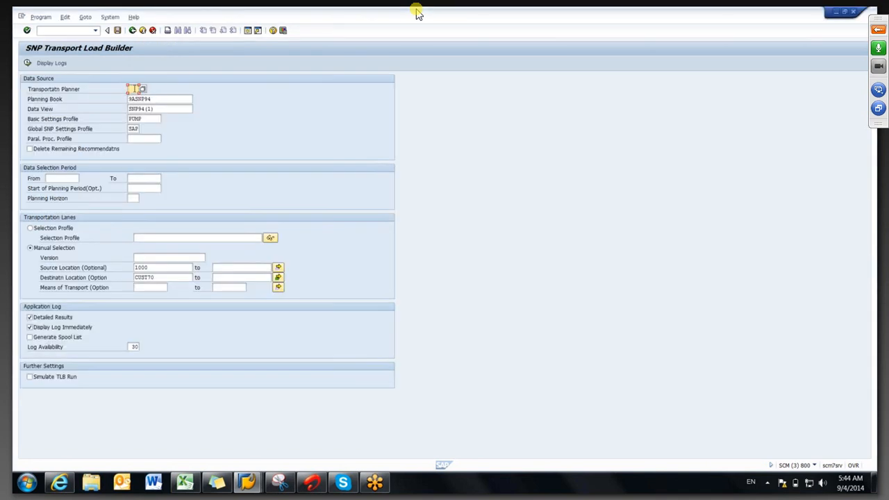
- Set the planning version for the manual transportation lane selection to 000
{"action": "left_click", "coordinate": [150, 257]}
{"action": "type", "text": "000"}
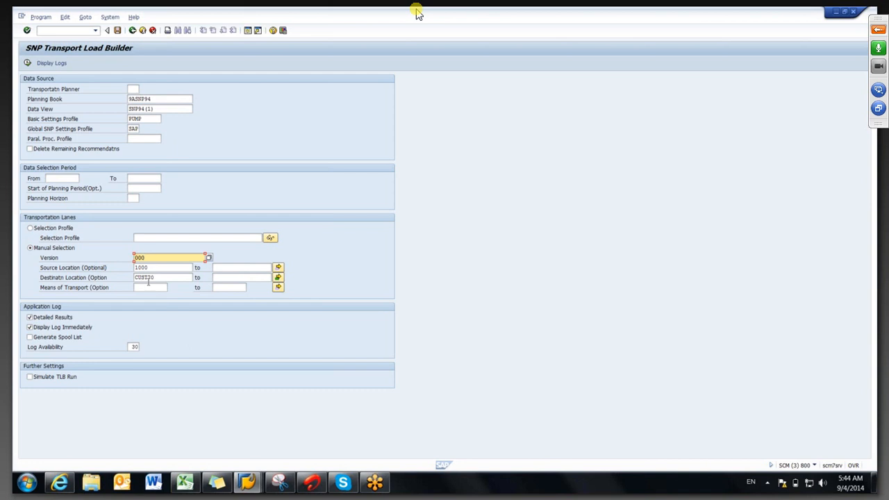
{"action": "left_click", "coordinate": [159, 279]}
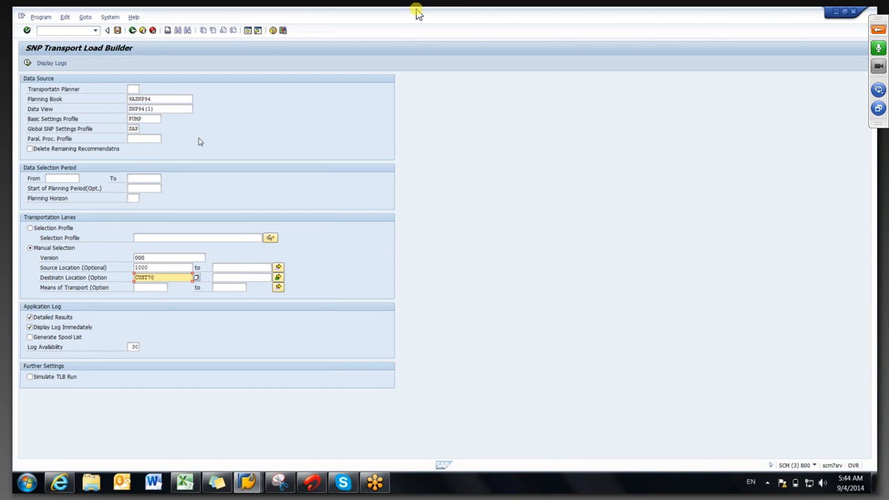
- Check the run's Transportation Planner selection against product 2320's planner data once more
{"action": "left_click", "coordinate": [134, 89]}
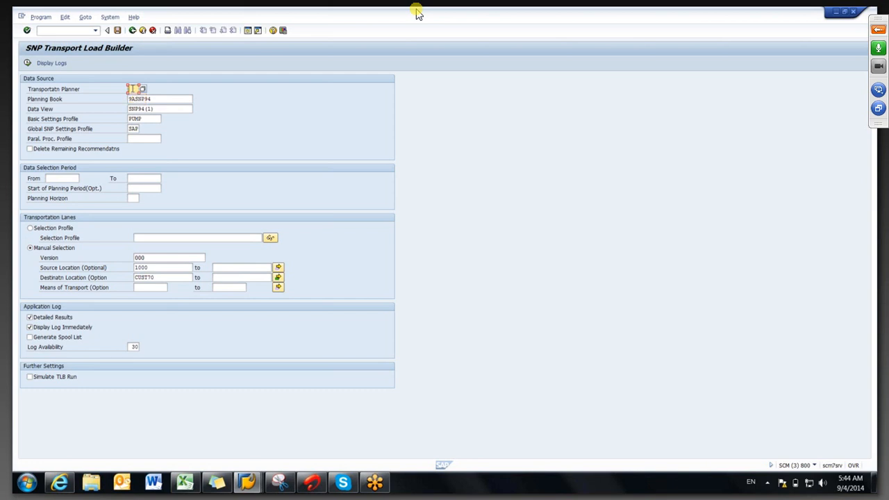
{"action": "key", "text": "alt+Tab"}
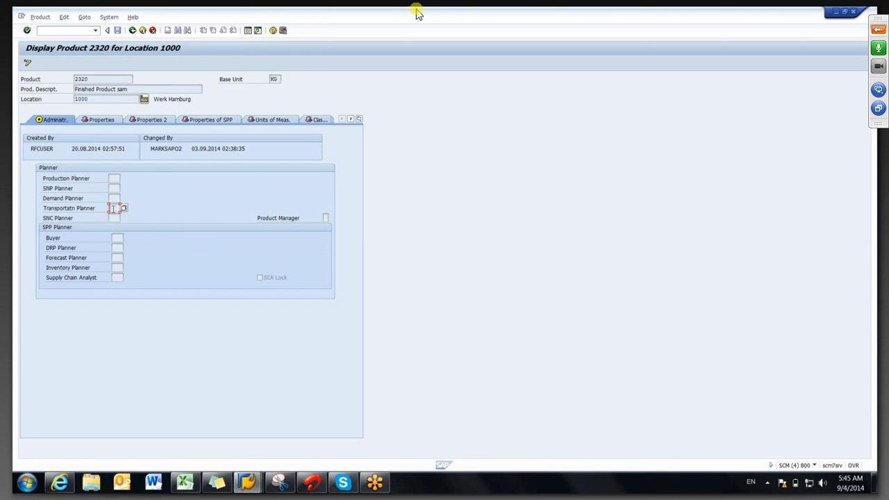
{"action": "key", "text": "alt+Tab"}
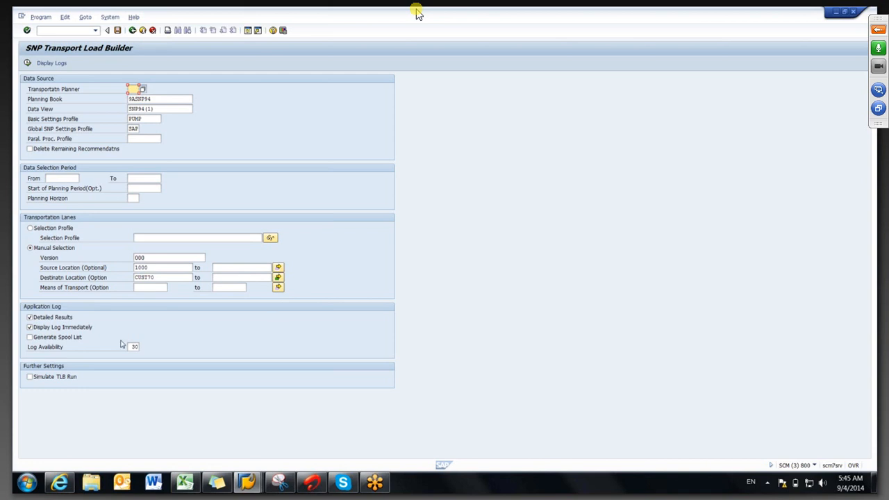
- Simulate the TLB run for the data selection period 03.09.2014 to 09.11.2014 and review its application log
{"action": "left_click", "coordinate": [29, 377]}
{"action": "left_click", "coordinate": [69, 179]}
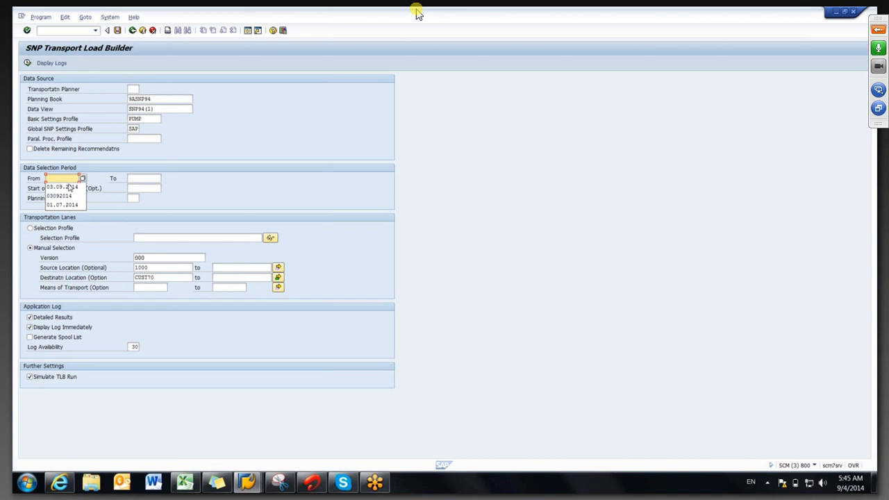
{"action": "left_click", "coordinate": [70, 188]}
{"action": "left_click", "coordinate": [148, 180]}
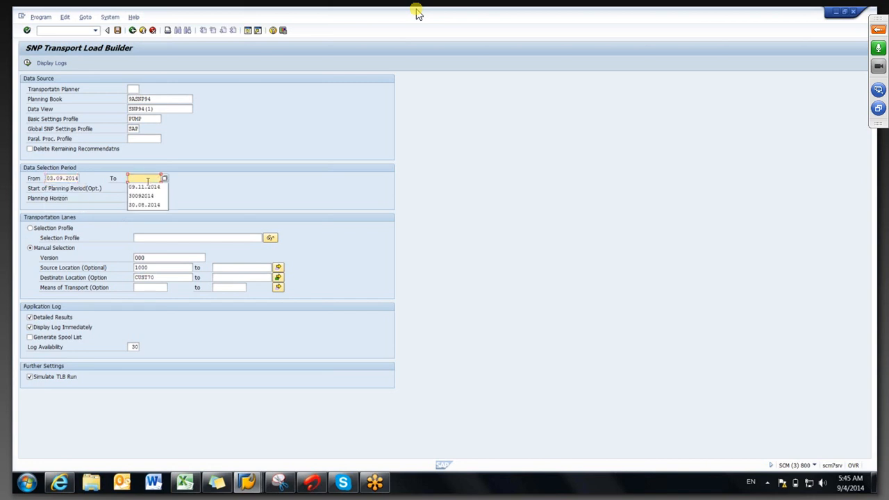
{"action": "left_click", "coordinate": [144, 186]}
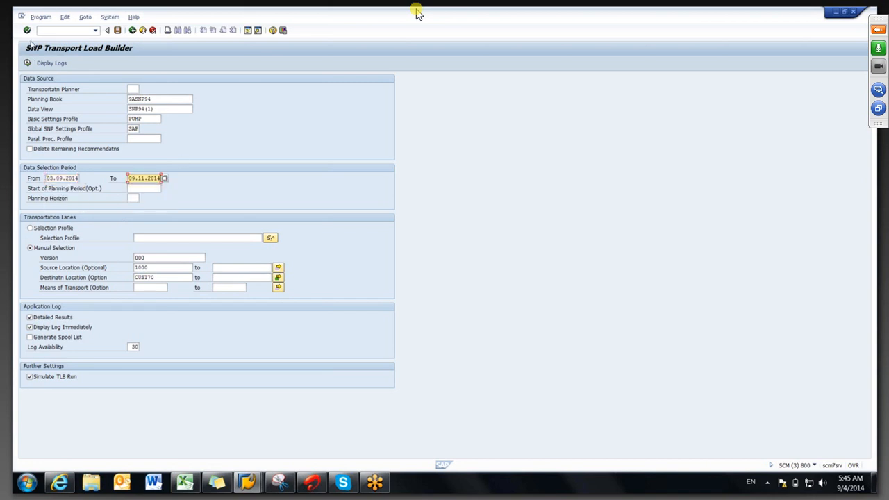
{"action": "left_click", "coordinate": [28, 63]}
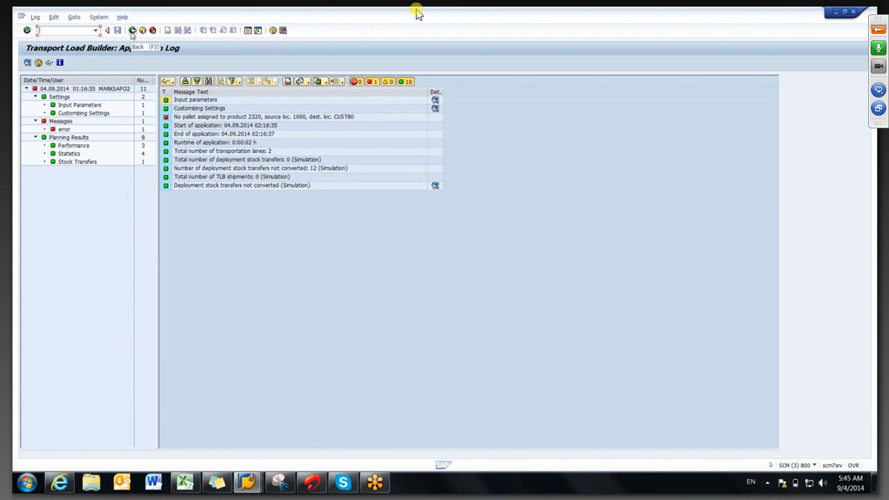
{"action": "left_click", "coordinate": [132, 31]}
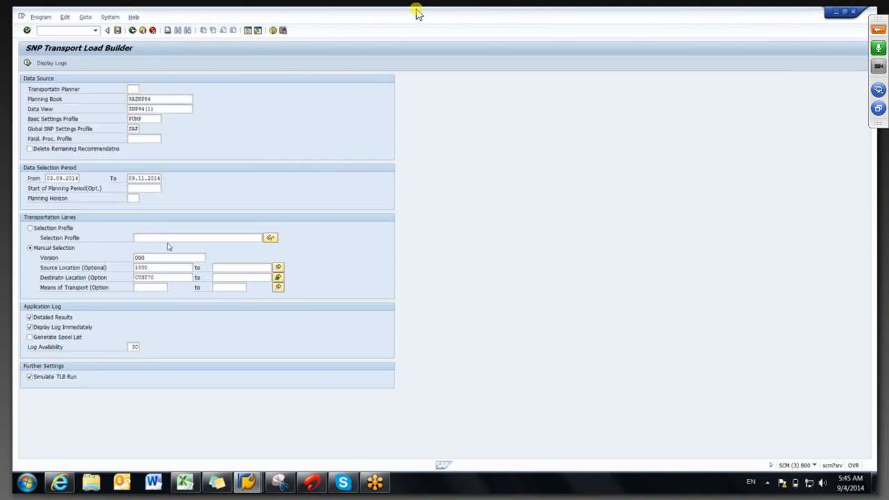
- Open the TLB profile definition, /SAPAPO/TLBPRF, from the Supply Network Planning profile settings in a separate session
{"action": "key", "text": "F3"}
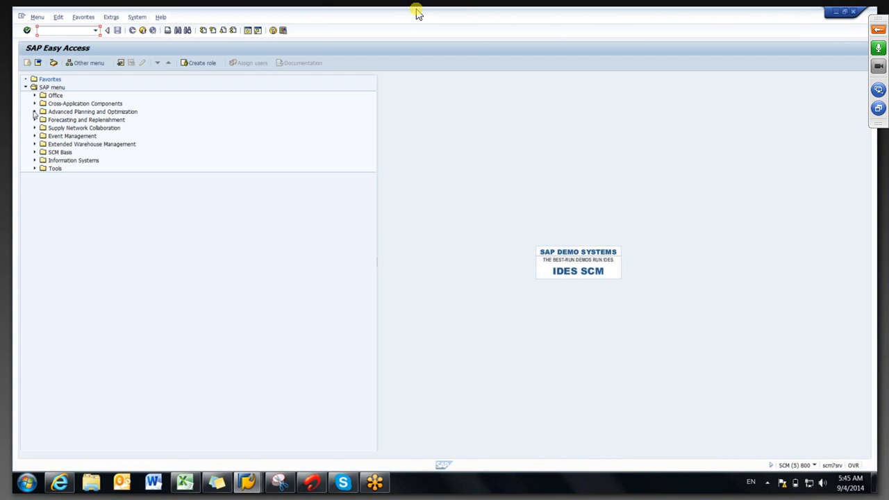
{"action": "left_click", "coordinate": [34, 112]}
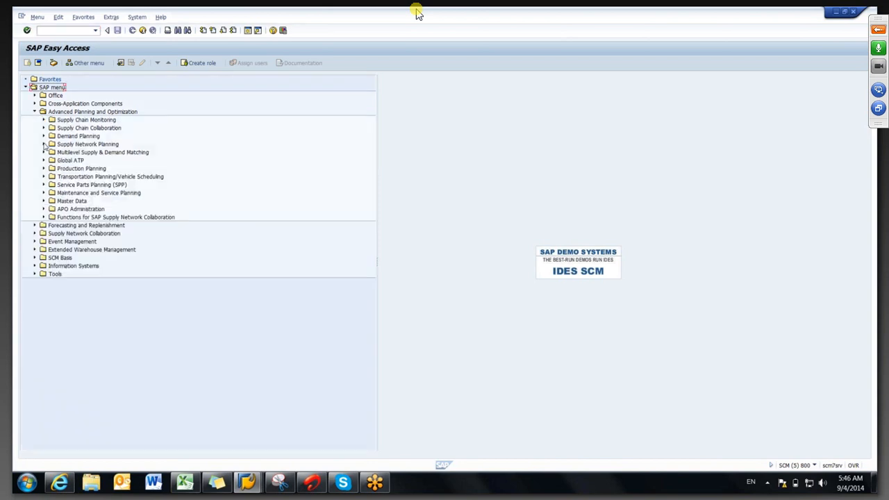
{"action": "left_click", "coordinate": [44, 144]}
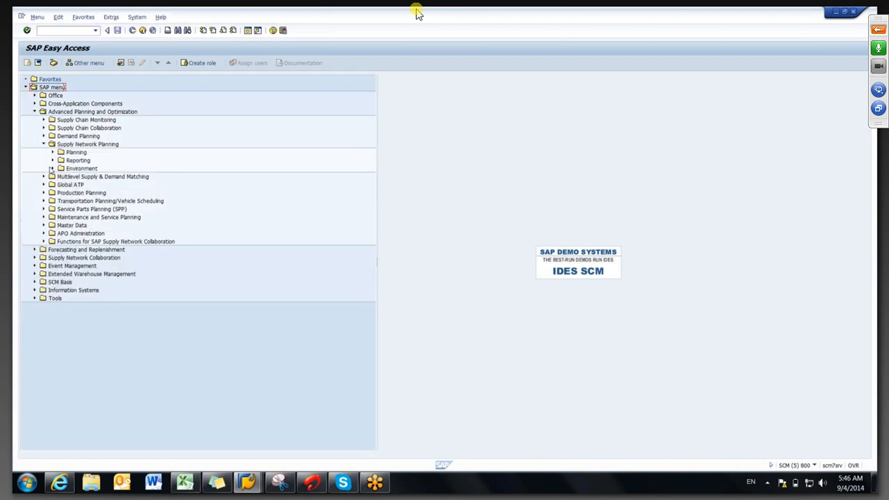
{"action": "left_click", "coordinate": [51, 169]}
{"action": "left_click", "coordinate": [62, 249]}
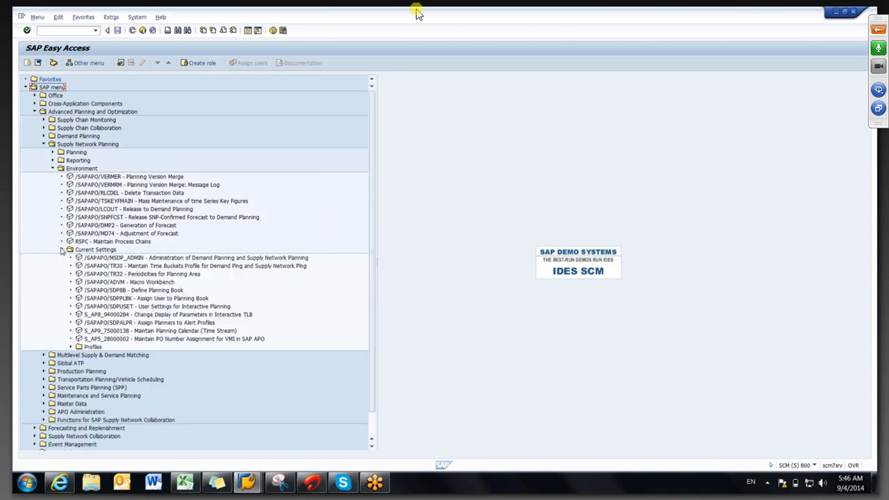
{"action": "left_click", "coordinate": [70, 346]}
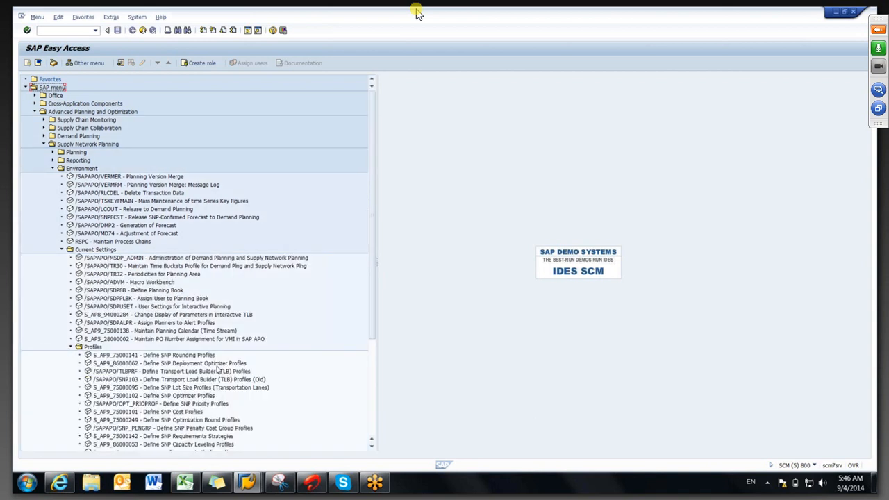
{"action": "double_click", "coordinate": [215, 373]}
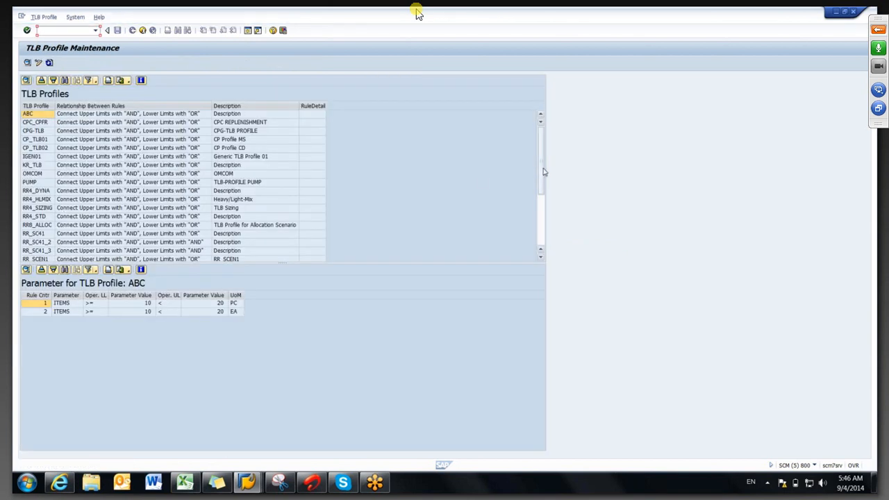
- Change the parameter of rule 1 in TLB profile TLB_PRFL1 to VOLUME and save the profile
{"action": "left_click_drag", "start_coordinate": [543, 171], "coordinate": [545, 241]}
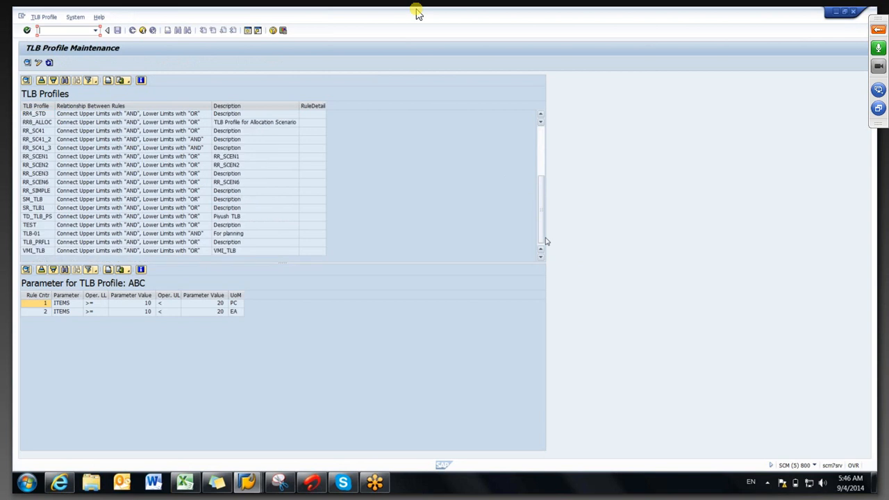
{"action": "left_click", "coordinate": [41, 241]}
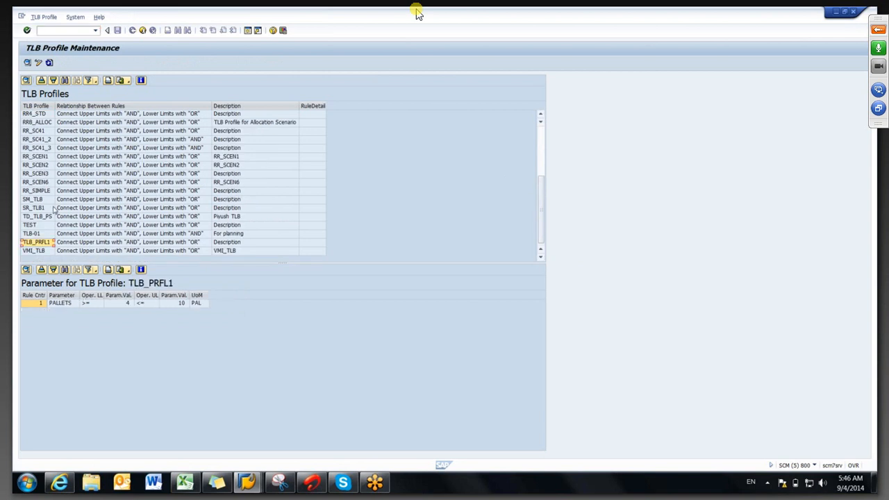
{"action": "left_click", "coordinate": [66, 307]}
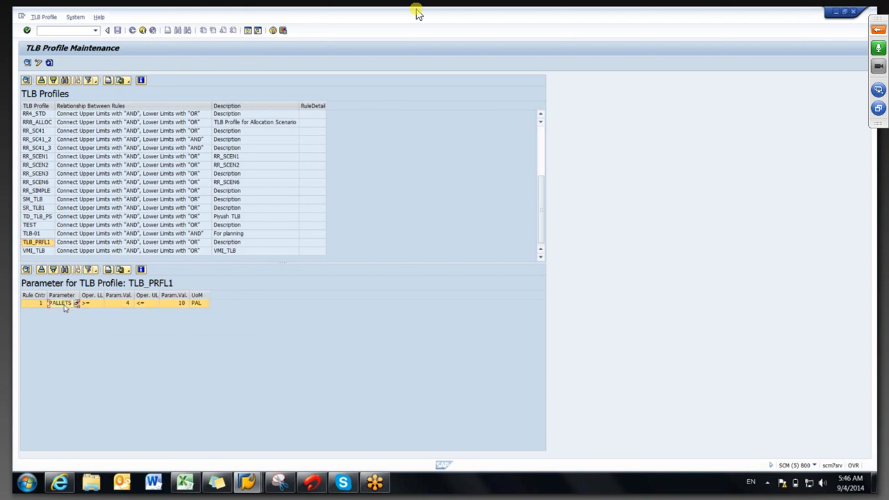
{"action": "left_click", "coordinate": [48, 63]}
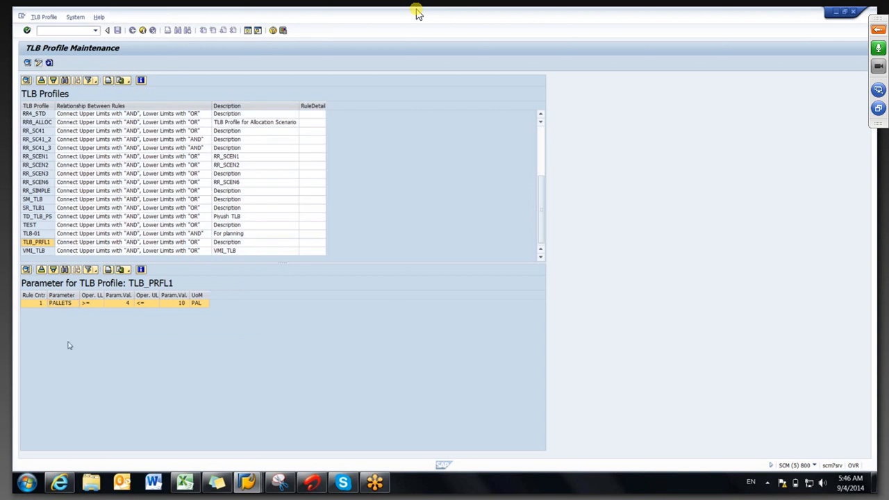
{"action": "left_click", "coordinate": [83, 304]}
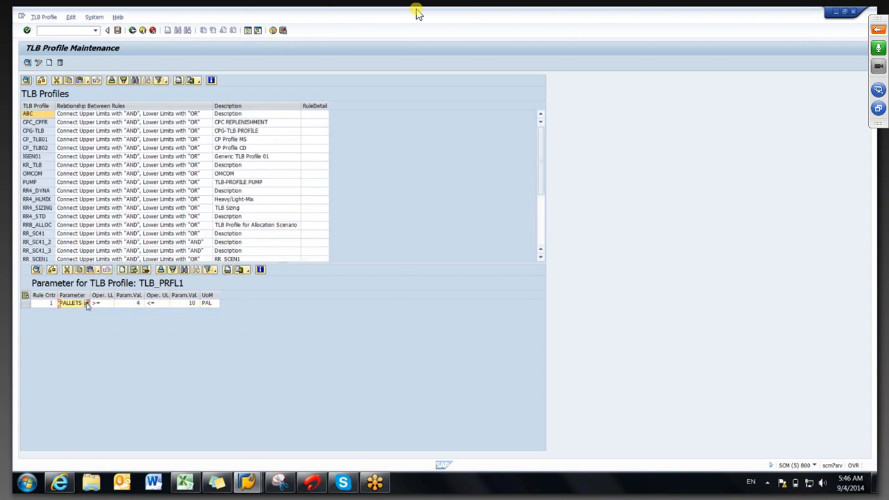
{"action": "left_click", "coordinate": [87, 303]}
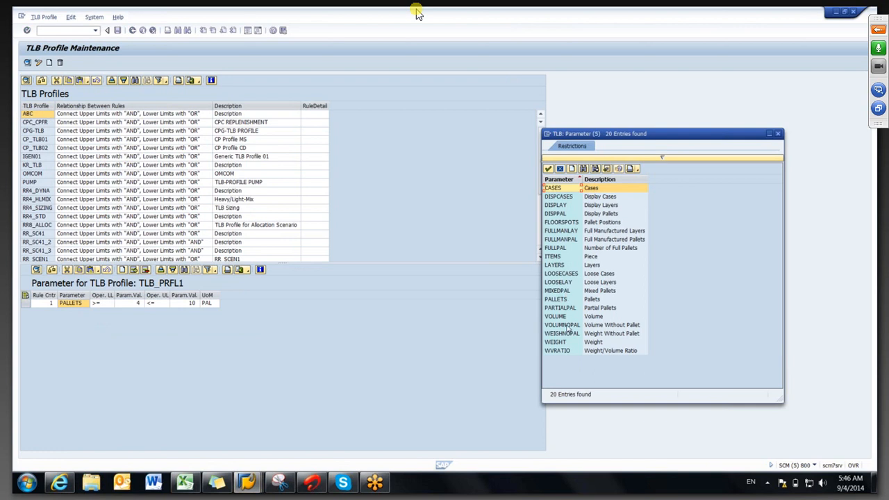
{"action": "double_click", "coordinate": [562, 317]}
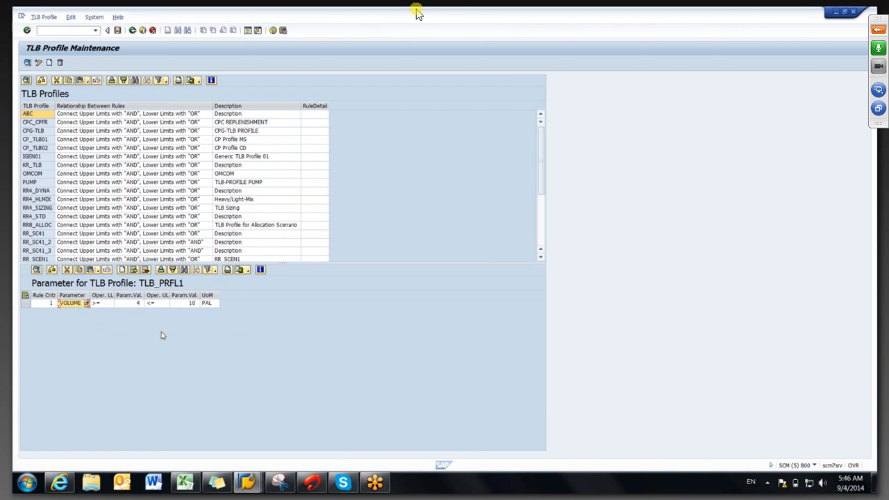
{"action": "left_click", "coordinate": [117, 31]}
{"action": "key", "text": "F3"}
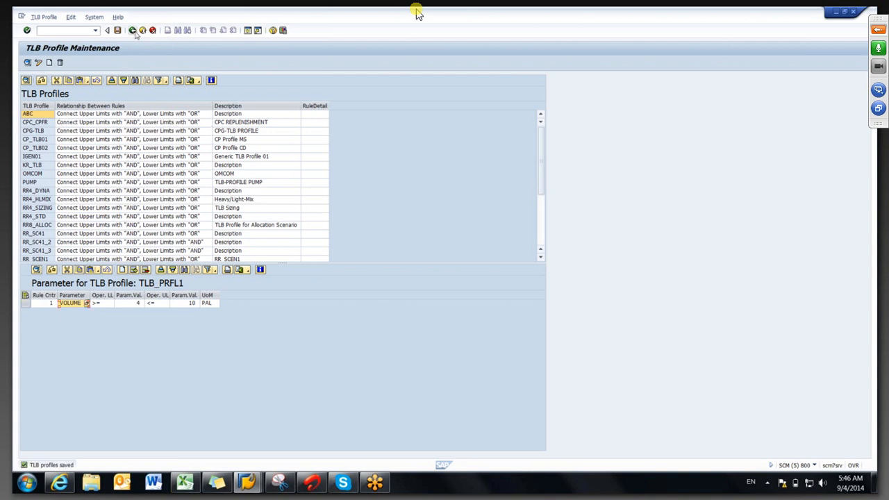
- Open the transportation lane from 1000 to CUST80 for changing in the transportation lane session
{"action": "left_click", "coordinate": [252, 483]}
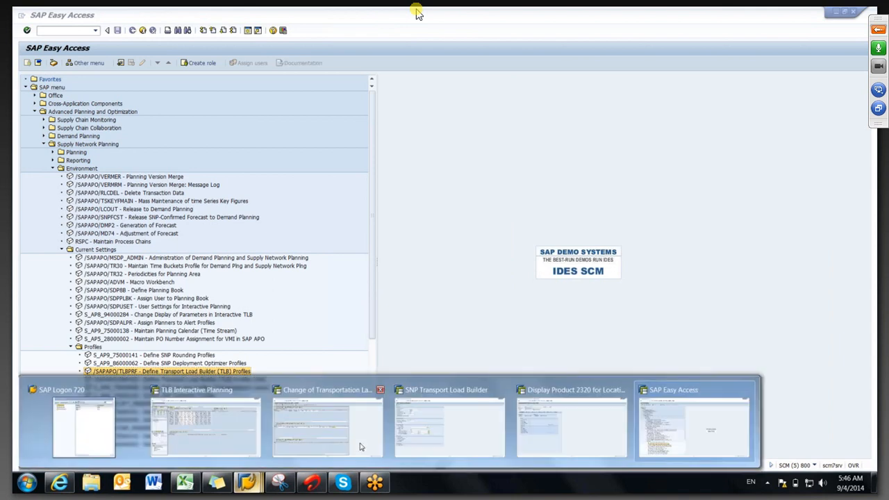
{"action": "left_click", "coordinate": [331, 440]}
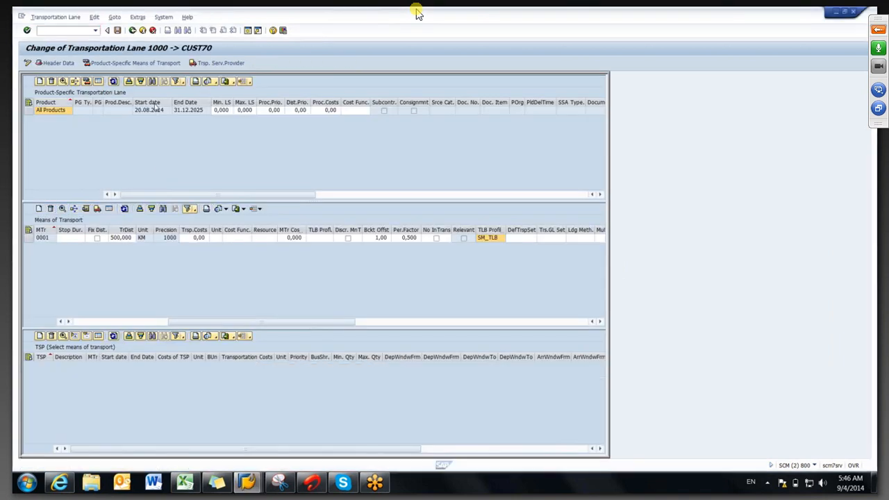
{"action": "left_click", "coordinate": [132, 31]}
{"action": "left_click", "coordinate": [108, 111]}
{"action": "key", "text": "BackSpace"}
{"action": "key", "text": "BackSpace"}
{"action": "type", "text": "80"}
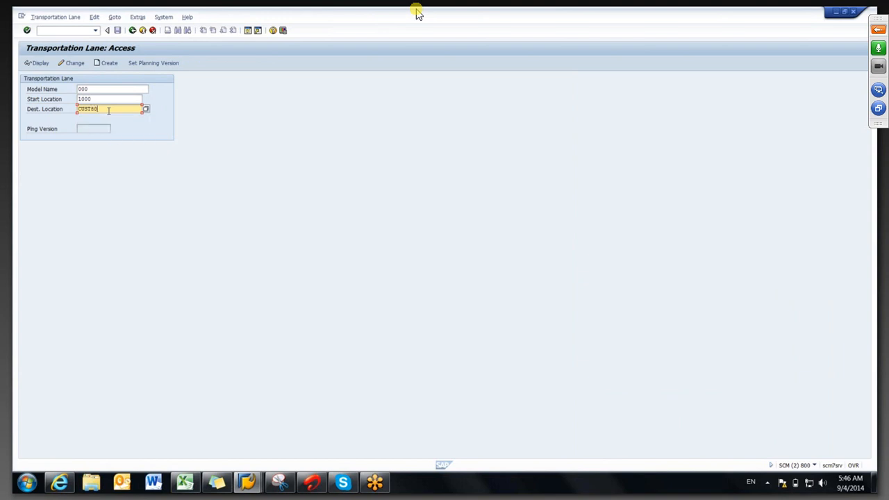
{"action": "left_click", "coordinate": [72, 62]}
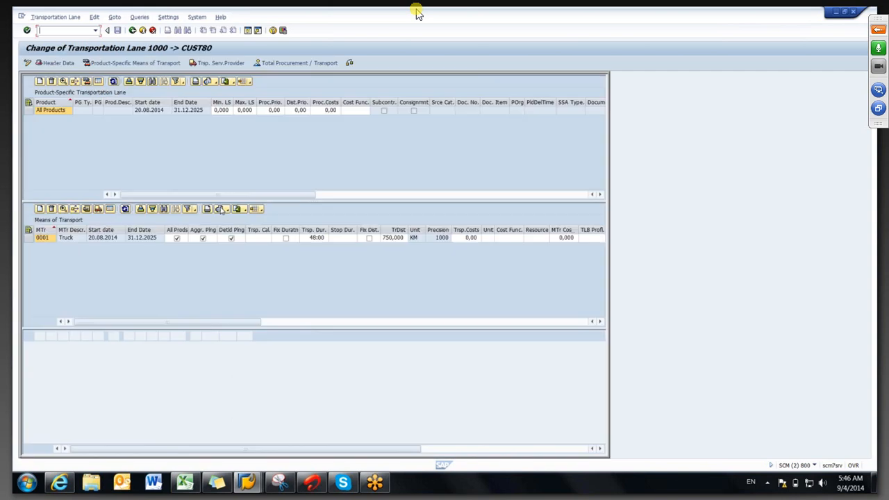
- Assign TLB profile SM_TLB to means of transport 0001 on the lane and leave the lane maintenance
{"action": "left_click", "coordinate": [599, 322]}
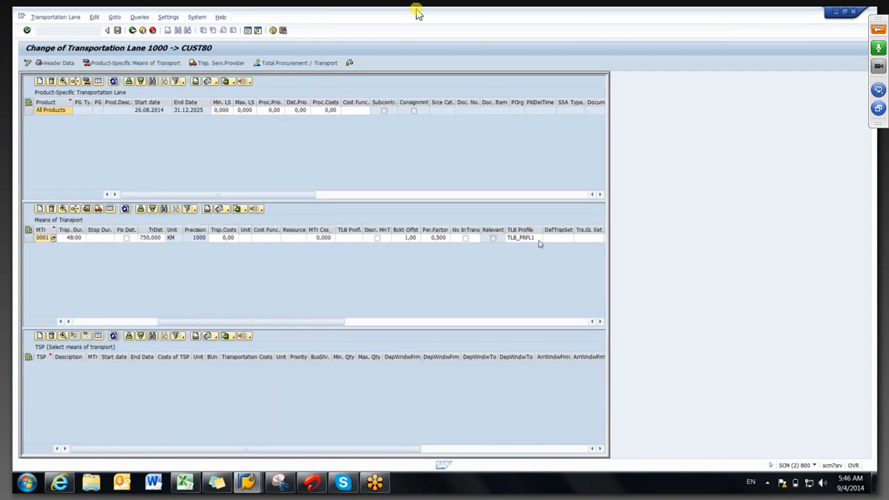
{"action": "left_click", "coordinate": [538, 242]}
{"action": "key", "text": "F4"}
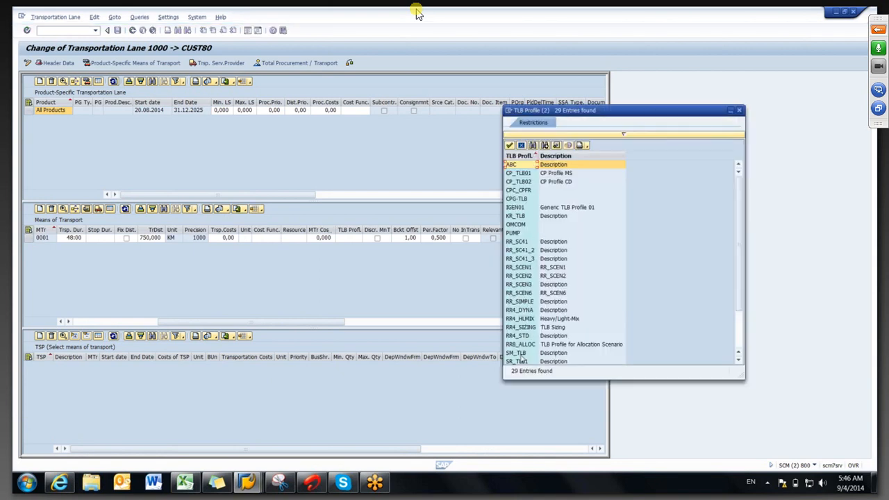
{"action": "double_click", "coordinate": [518, 352]}
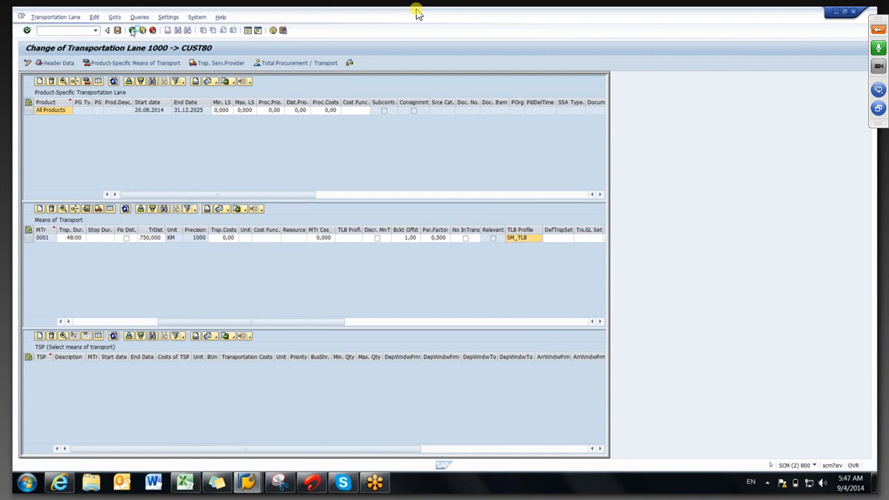
{"action": "left_click", "coordinate": [133, 31]}
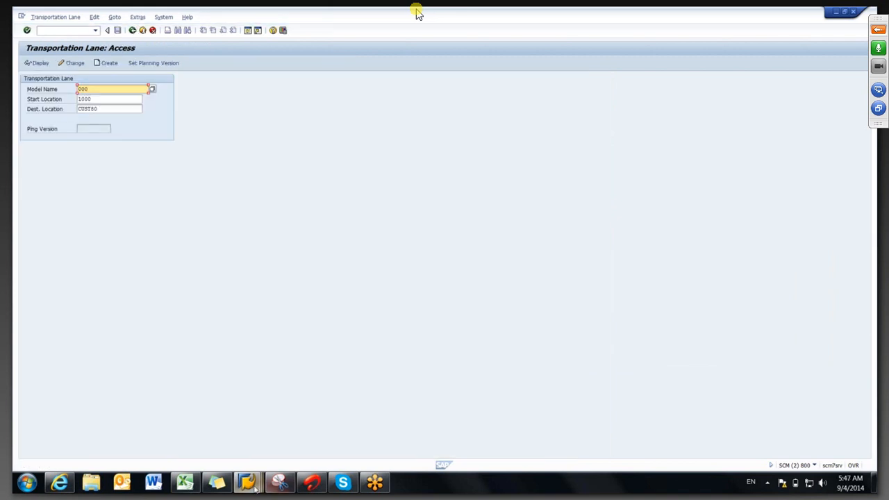
- Return to the TLB Interactive Planning session and change it to display mode without saving the changed orders
{"action": "left_click", "coordinate": [255, 486]}
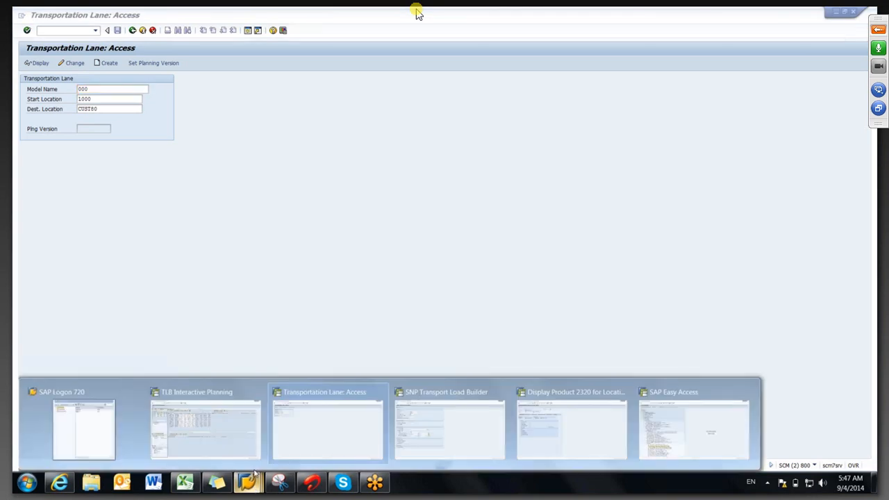
{"action": "left_click", "coordinate": [205, 427]}
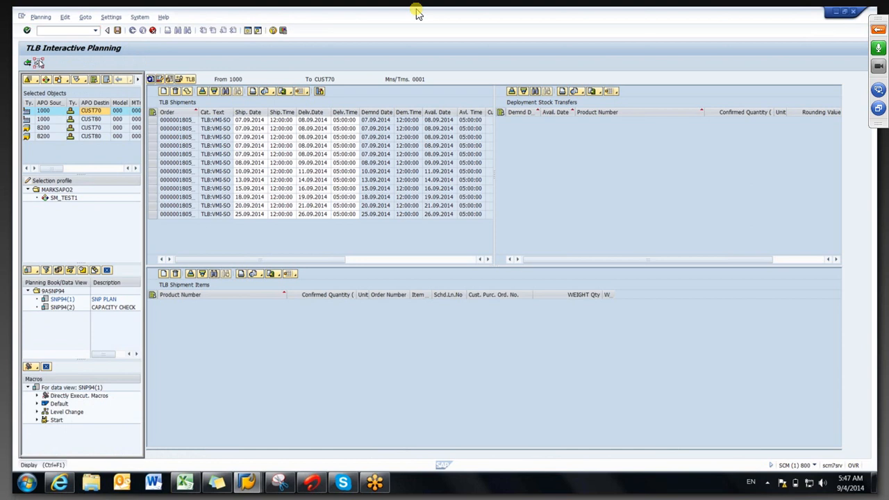
{"action": "left_click", "coordinate": [39, 63]}
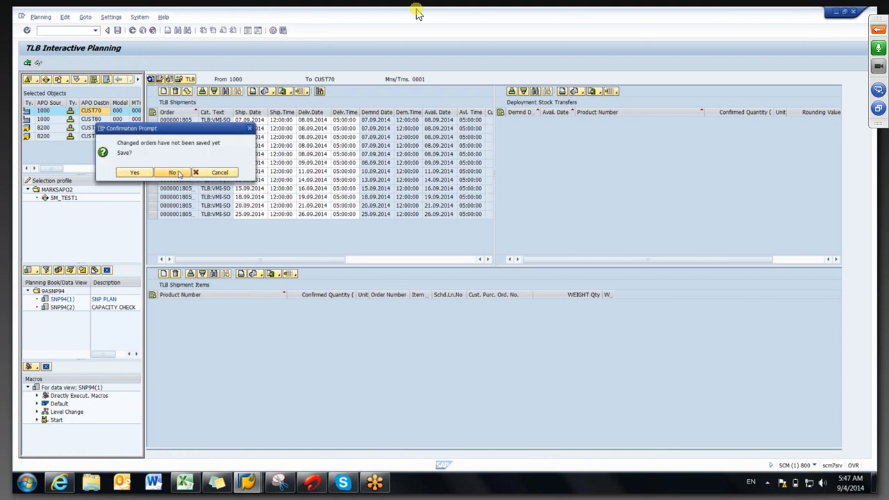
{"action": "left_click", "coordinate": [172, 172]}
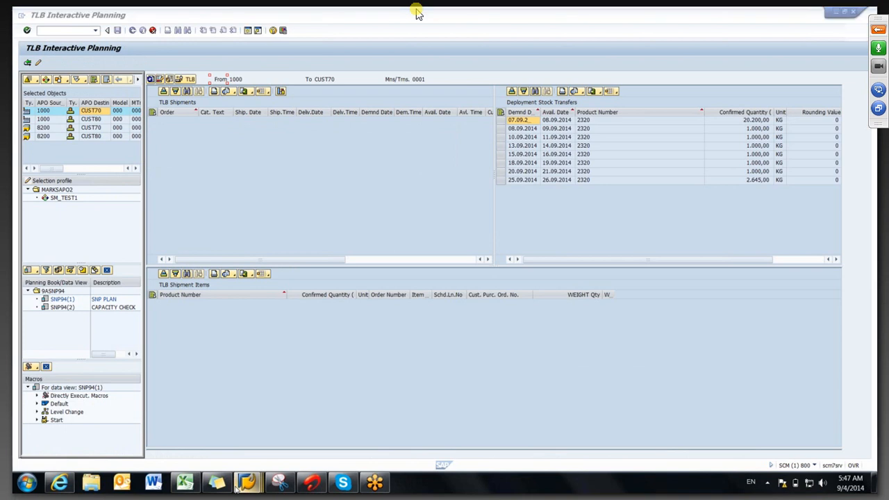
- Execute the simulated run in the SNP Transport Load Builder session and show the log details of the simulated TLB shipments
{"action": "mouse_move", "coordinate": [239, 486]}
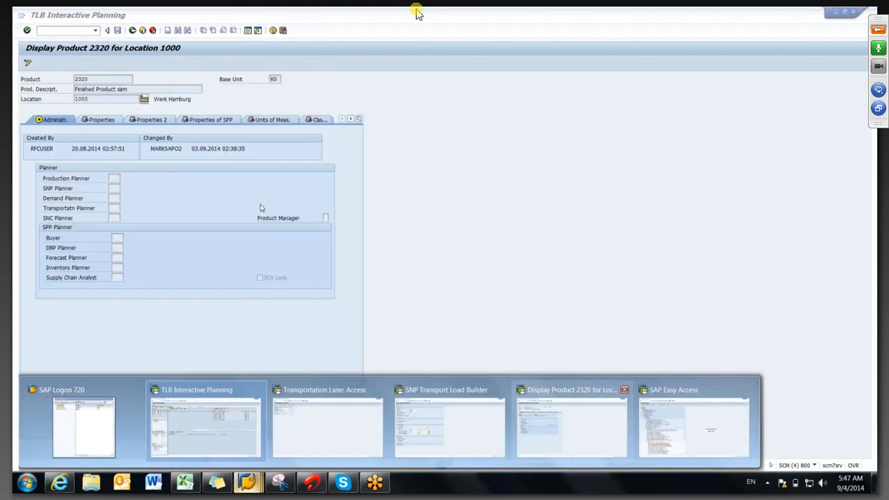
{"action": "left_click", "coordinate": [449, 425]}
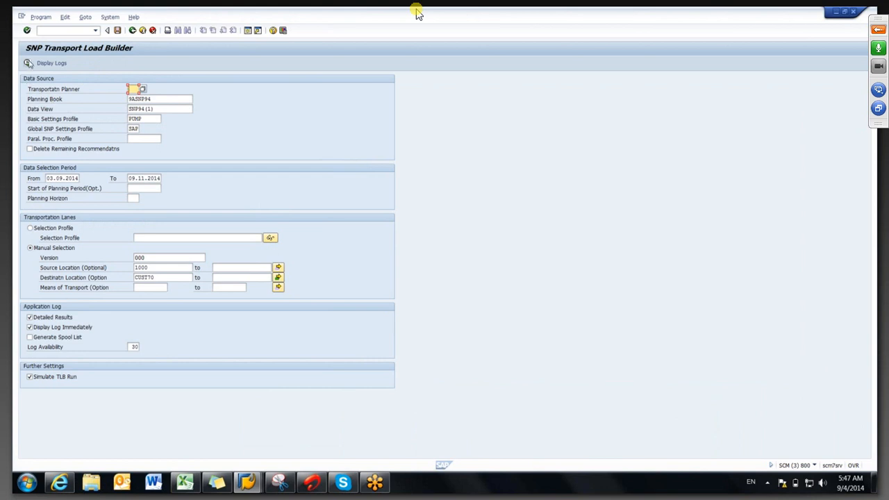
{"action": "left_click", "coordinate": [27, 63]}
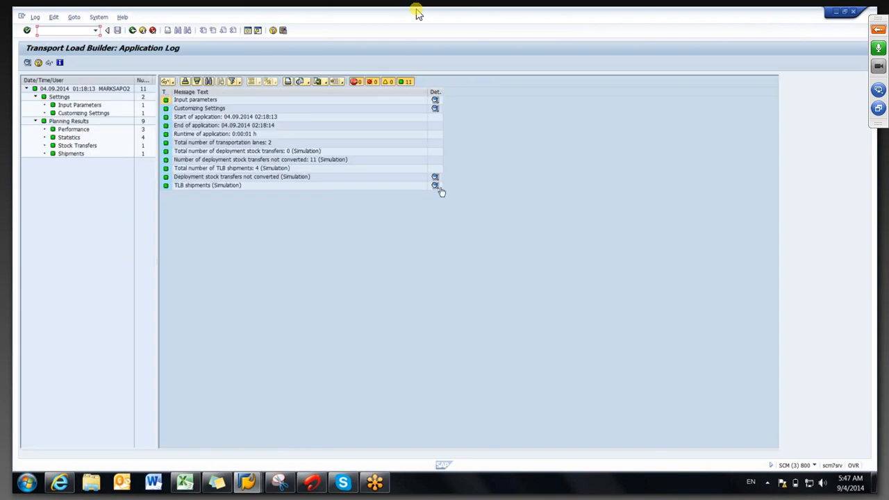
{"action": "left_click", "coordinate": [434, 186]}
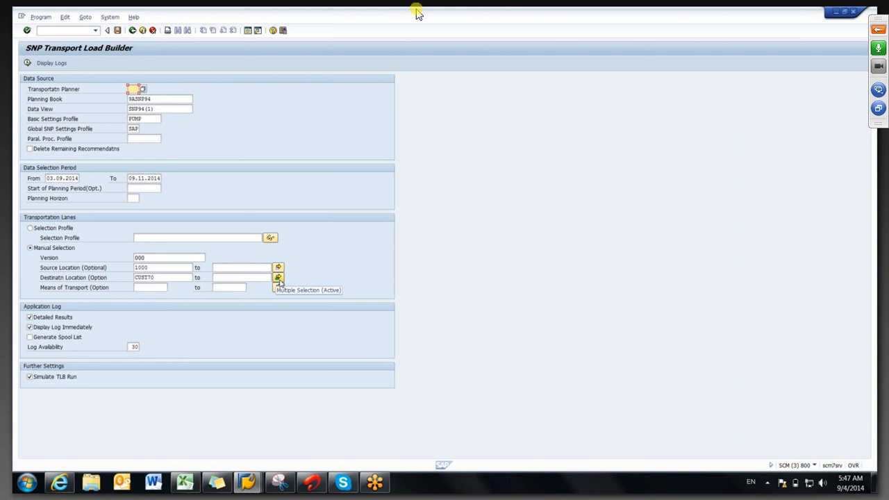
- Review the destination locations selected for the background run and execute the TLB simulation again
{"action": "left_click", "coordinate": [278, 278]}
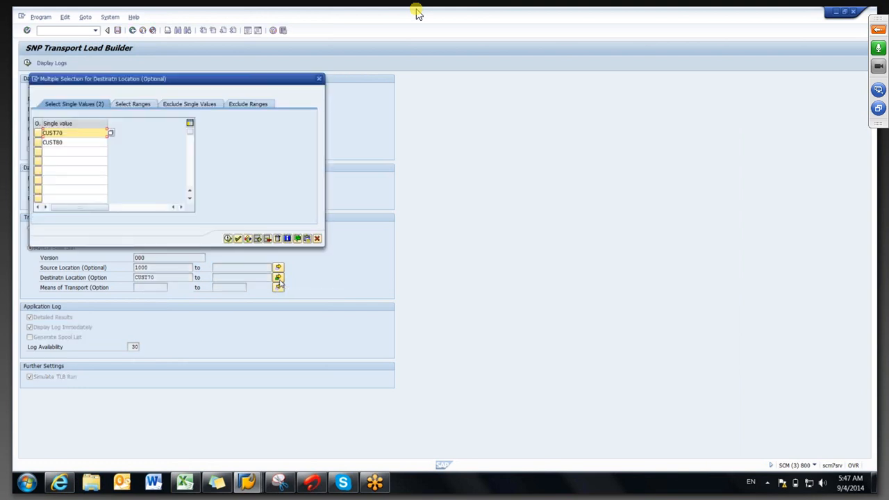
{"action": "left_click", "coordinate": [227, 239]}
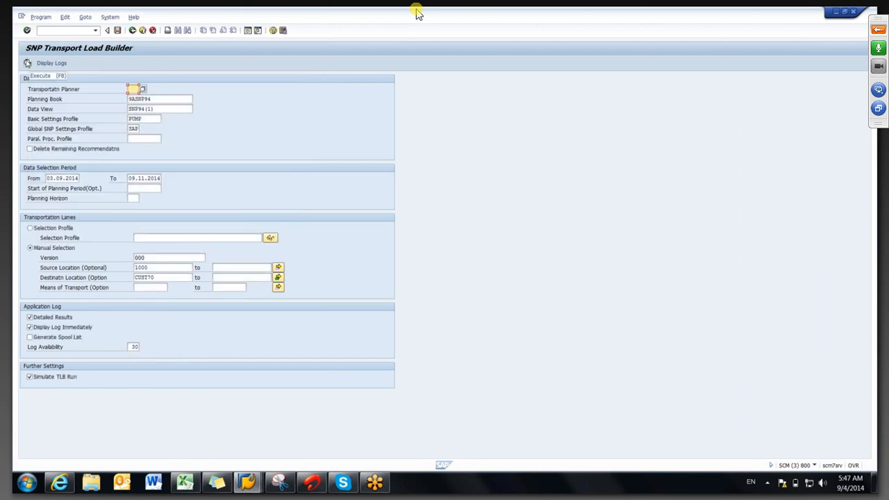
{"action": "left_click", "coordinate": [28, 62]}
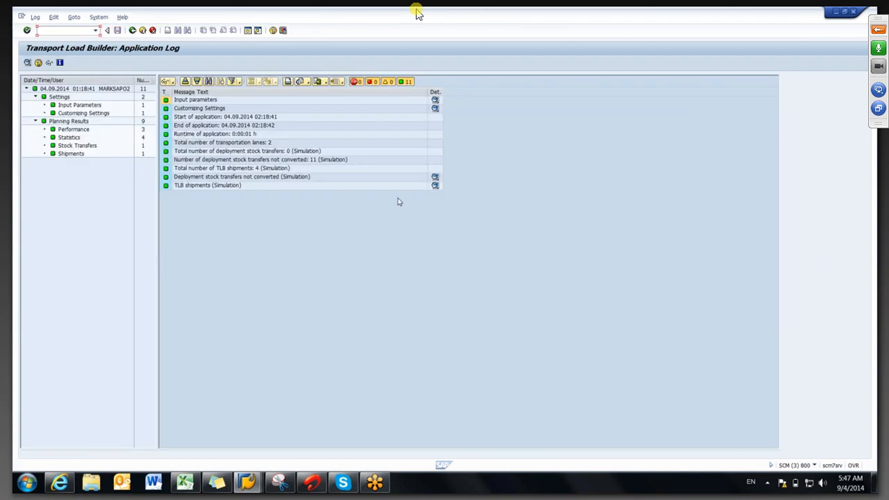
- Examine the log details of the unconverted deployment stock transfers and the TLB shipments, and return to the selection screen
{"action": "left_click", "coordinate": [315, 160]}
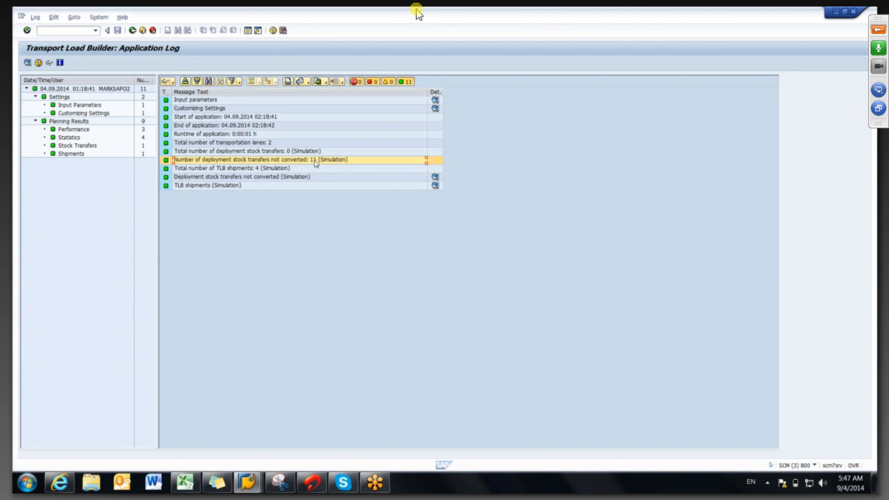
{"action": "left_click", "coordinate": [434, 179]}
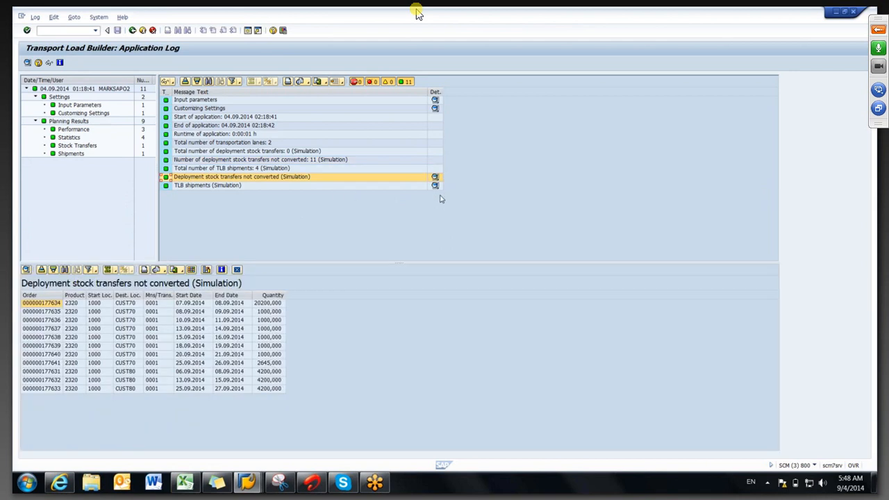
{"action": "left_click", "coordinate": [435, 185]}
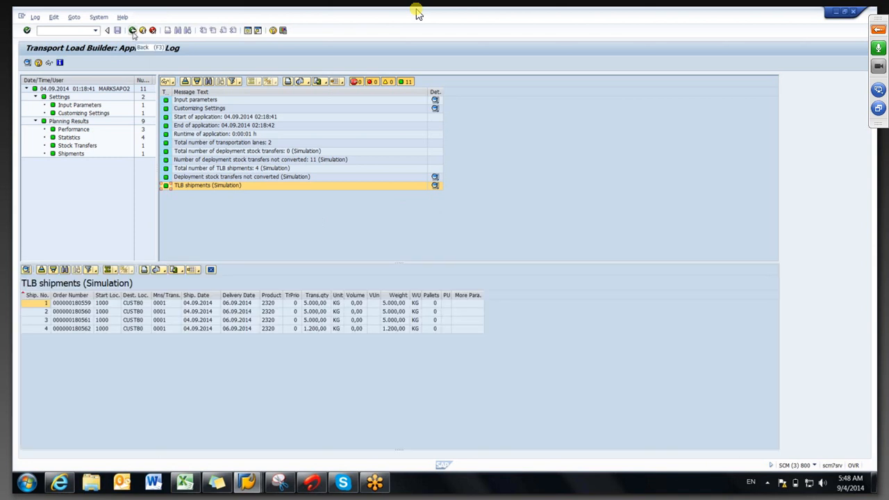
{"action": "left_click", "coordinate": [132, 31]}
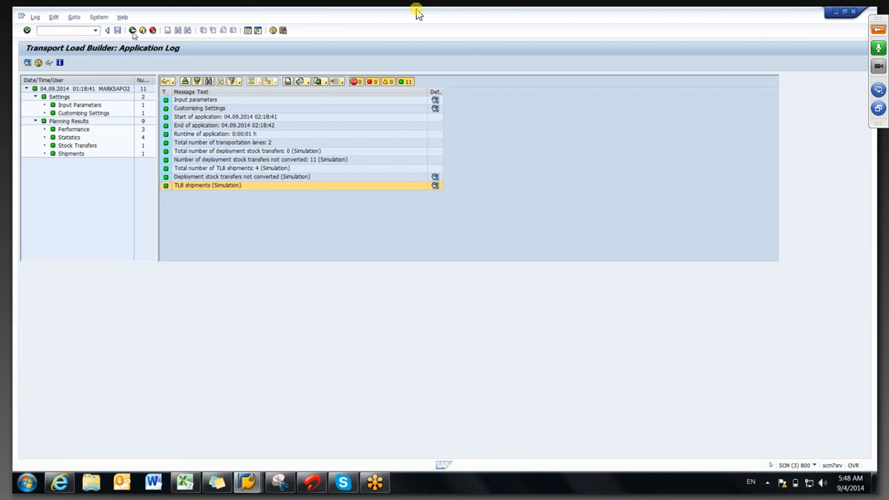
{"action": "left_click", "coordinate": [132, 30]}
- Remove CUST80 from the destination location selection and execute the TLB simulation for CUST70 only
{"action": "left_click", "coordinate": [278, 277]}
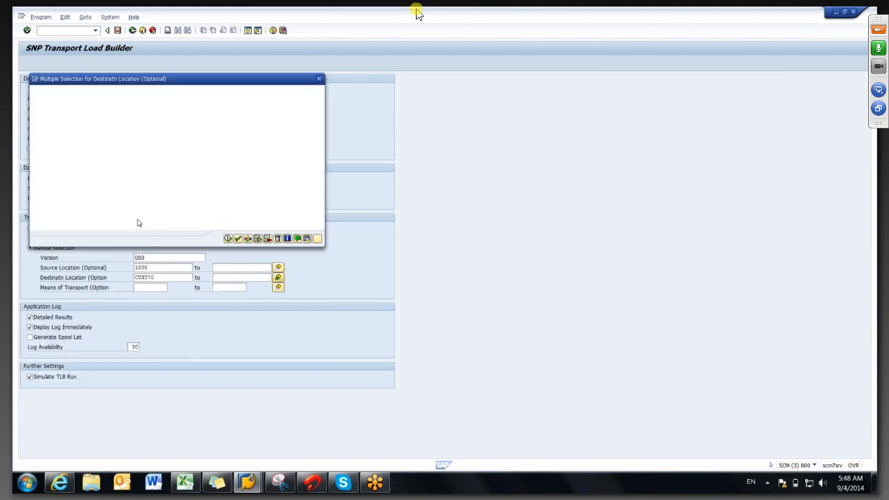
{"action": "left_click", "coordinate": [73, 142]}
{"action": "key", "text": "BackSpace"}
{"action": "key", "text": "BackSpace"}
{"action": "key", "text": "BackSpace"}
{"action": "key", "text": "BackSpace"}
{"action": "key", "text": "BackSpace"}
{"action": "key", "text": "BackSpace"}
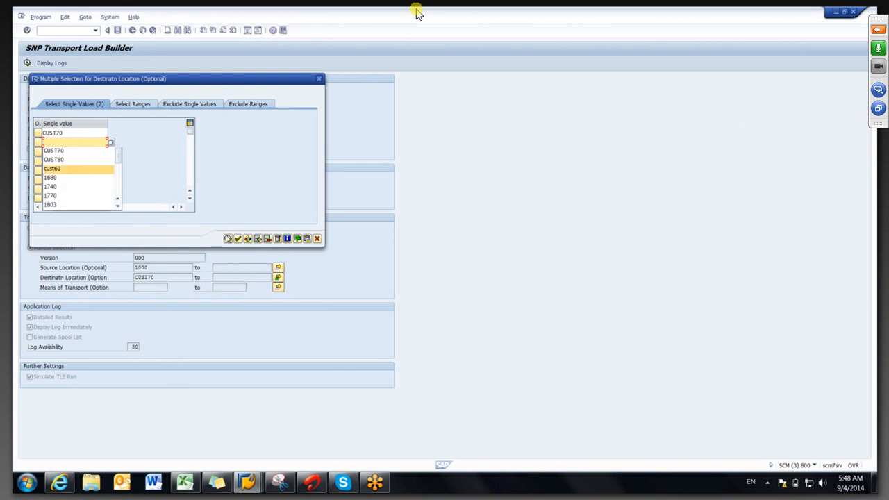
{"action": "left_click", "coordinate": [227, 238]}
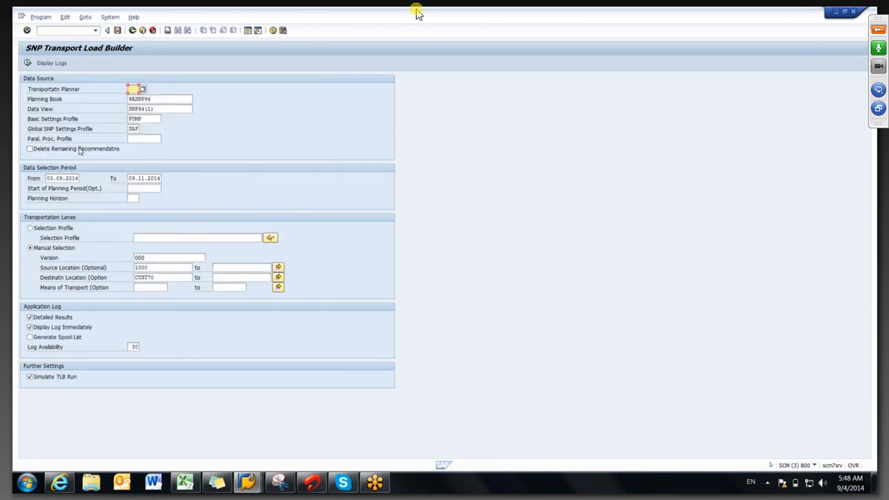
{"action": "left_click", "coordinate": [28, 63]}
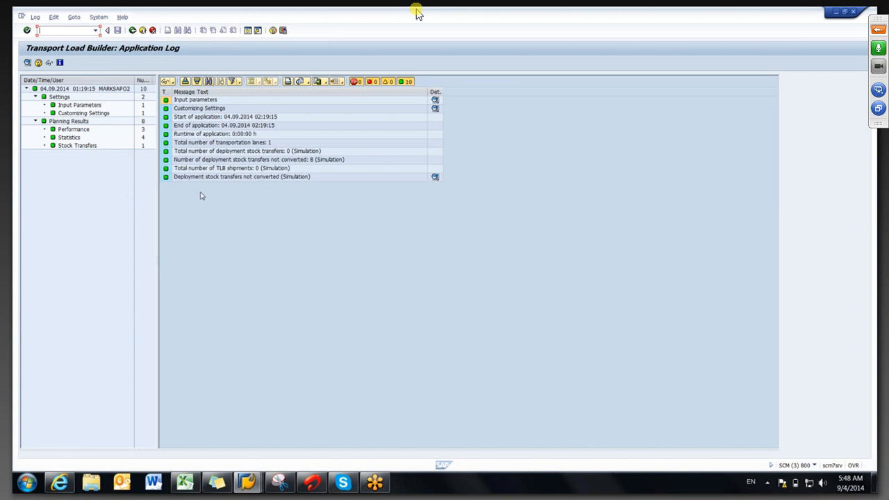
- Leave the interactive TLB planning session, repeat the background simulation for CUST70 and check its lane and unconverted transfer messages
{"action": "key", "text": "alt+Tab"}
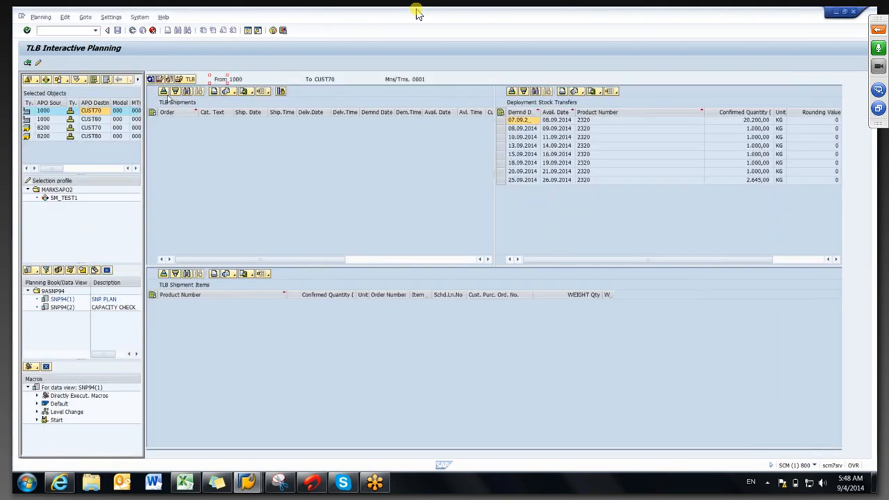
{"action": "key", "text": "alt+Tab"}
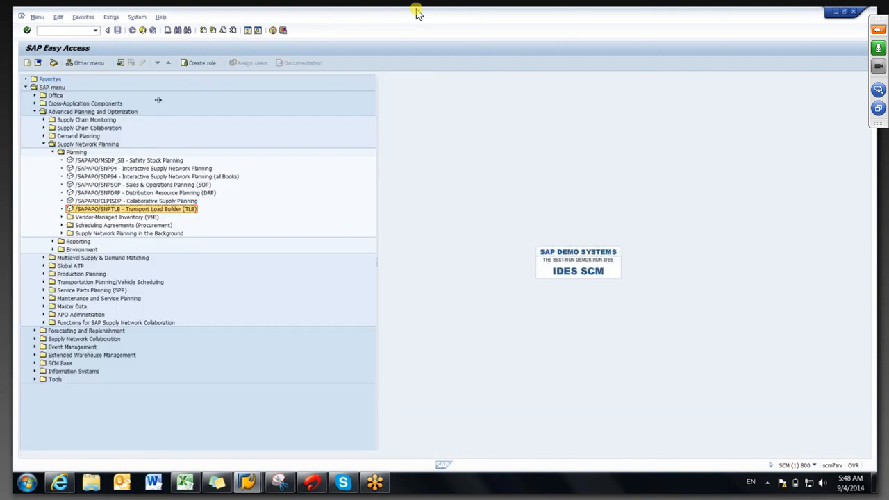
{"action": "key", "text": "alt+Tab"}
{"action": "left_click", "coordinate": [133, 30]}
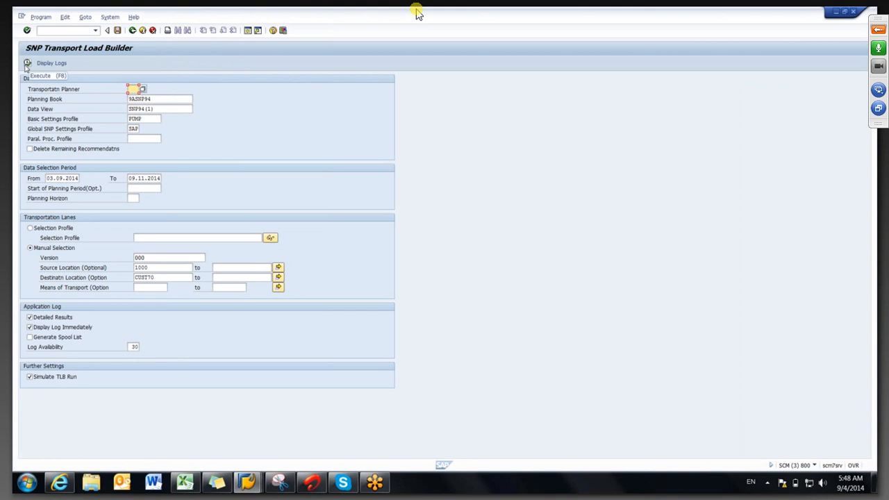
{"action": "left_click", "coordinate": [26, 63]}
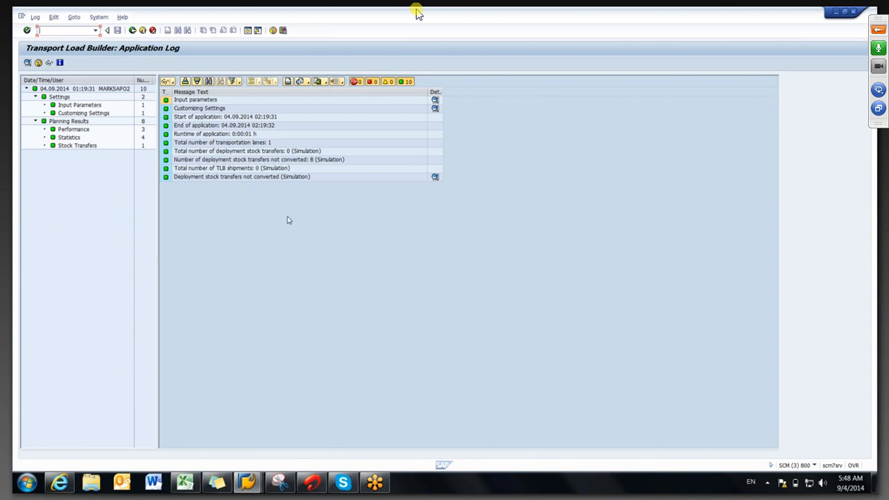
{"action": "left_click", "coordinate": [264, 143]}
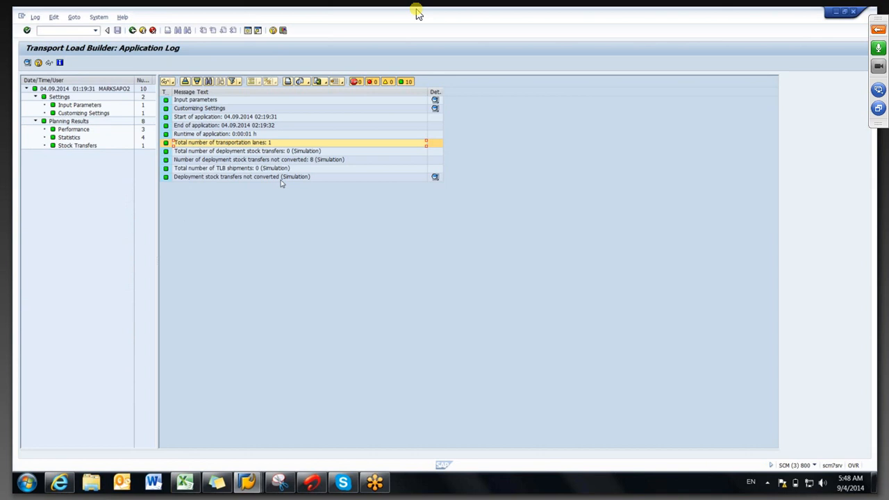
{"action": "left_click", "coordinate": [279, 160]}
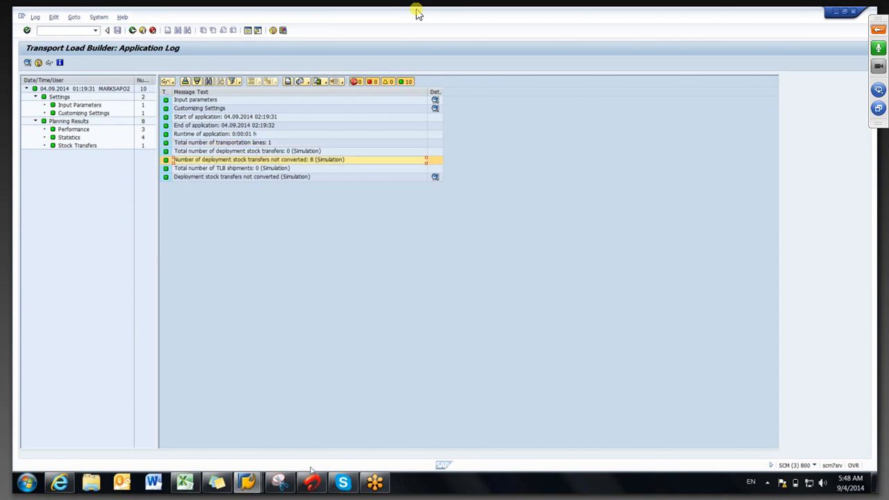
- Open the transportation lane from 1000 to CUST70 for changing and check the TLB profile of means of transport 0001
{"action": "left_click", "coordinate": [241, 488]}
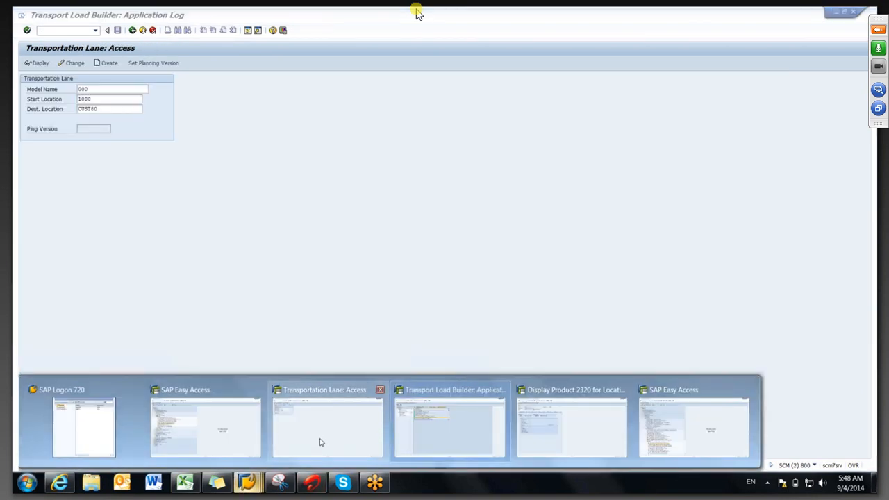
{"action": "left_click", "coordinate": [321, 442]}
{"action": "left_click", "coordinate": [103, 109]}
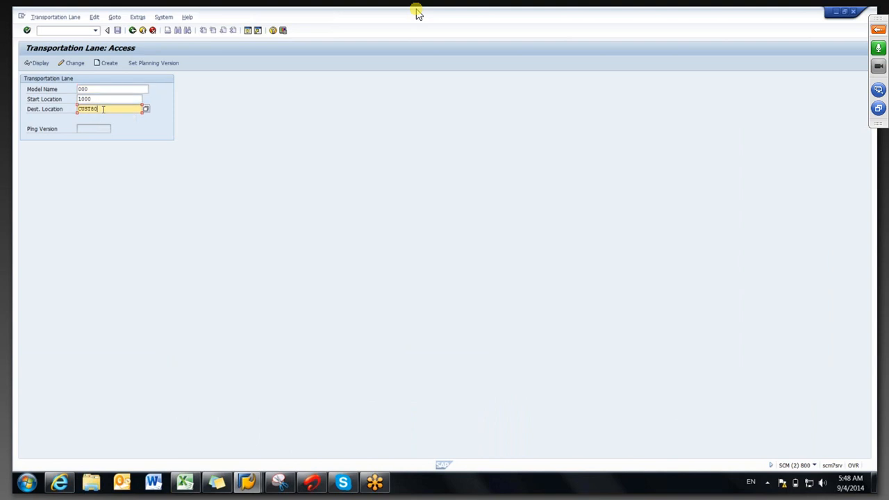
{"action": "key", "text": "BackSpace"}
{"action": "key", "text": "BackSpace"}
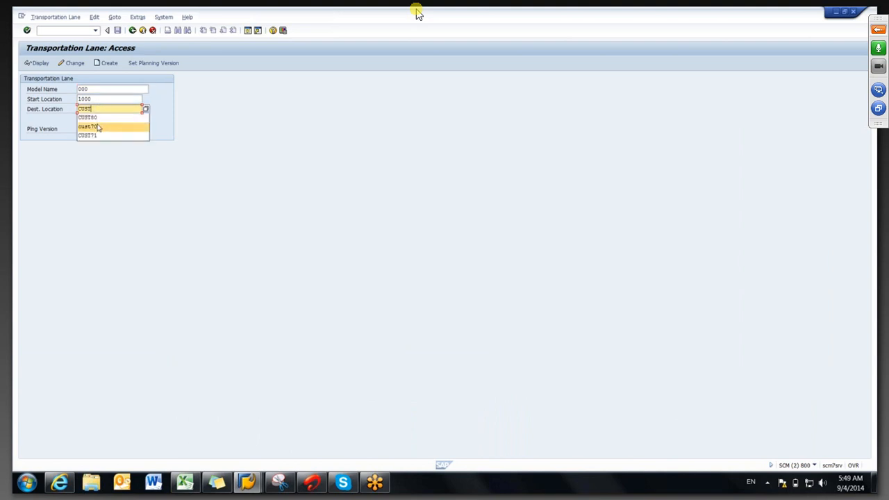
{"action": "left_click", "coordinate": [89, 126]}
{"action": "left_click", "coordinate": [69, 65]}
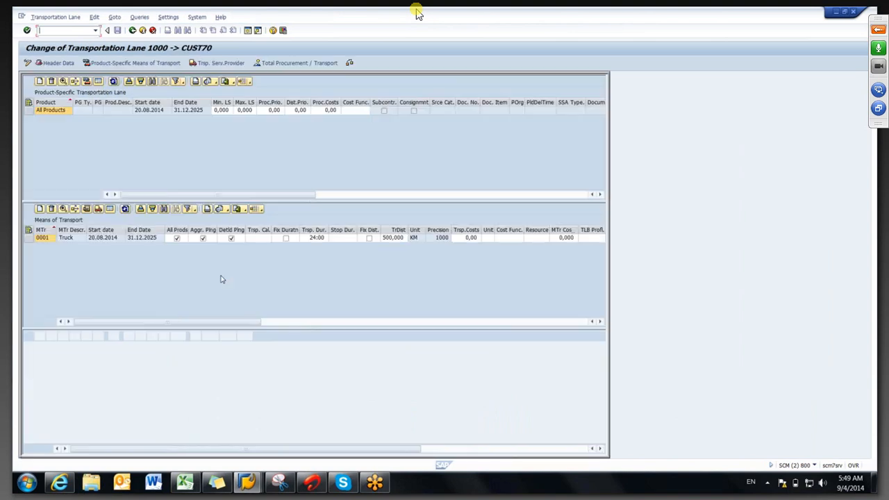
{"action": "left_click", "coordinate": [600, 322]}
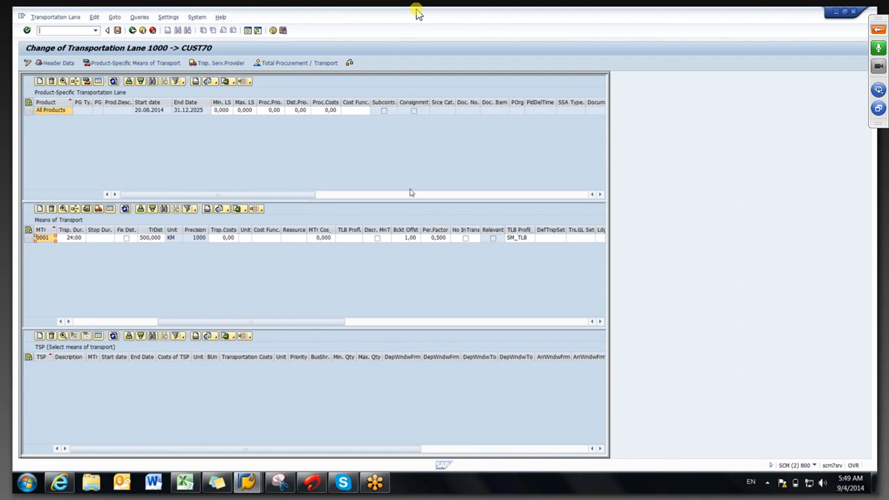
{"action": "left_click", "coordinate": [132, 30]}
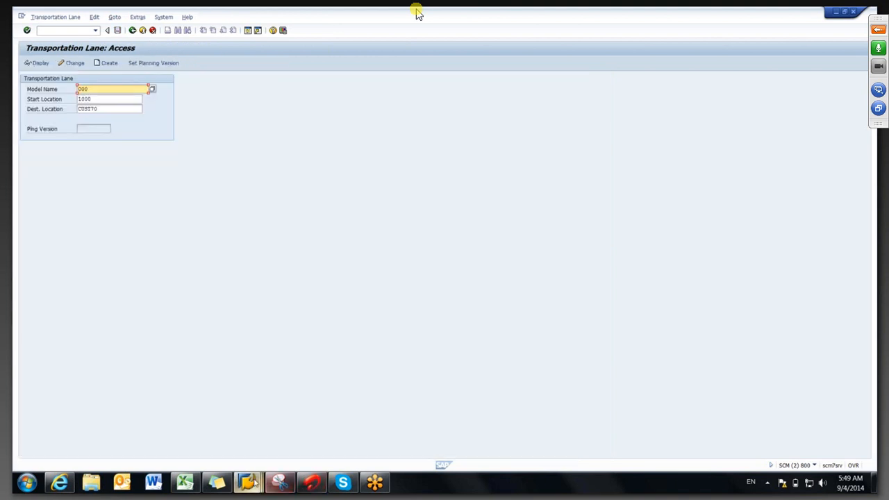
- Return to the background TLB session and leave its application log for the selection screen
{"action": "mouse_move", "coordinate": [247, 482]}
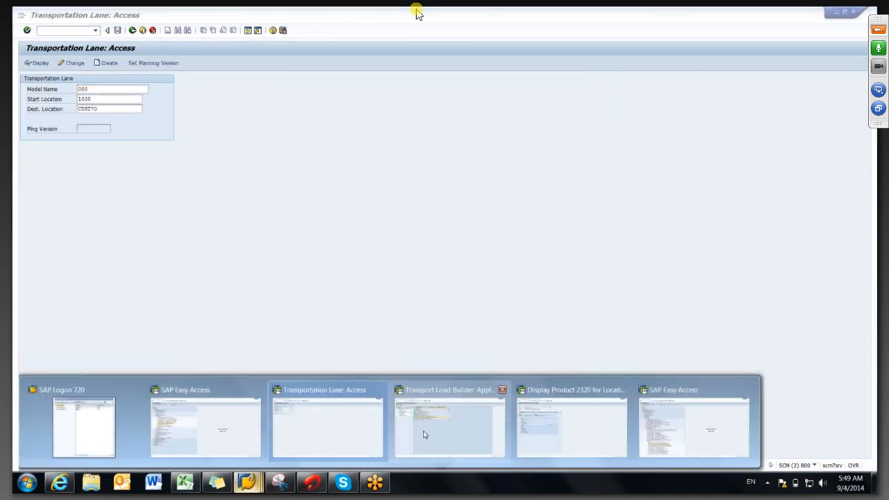
{"action": "mouse_move", "coordinate": [425, 434]}
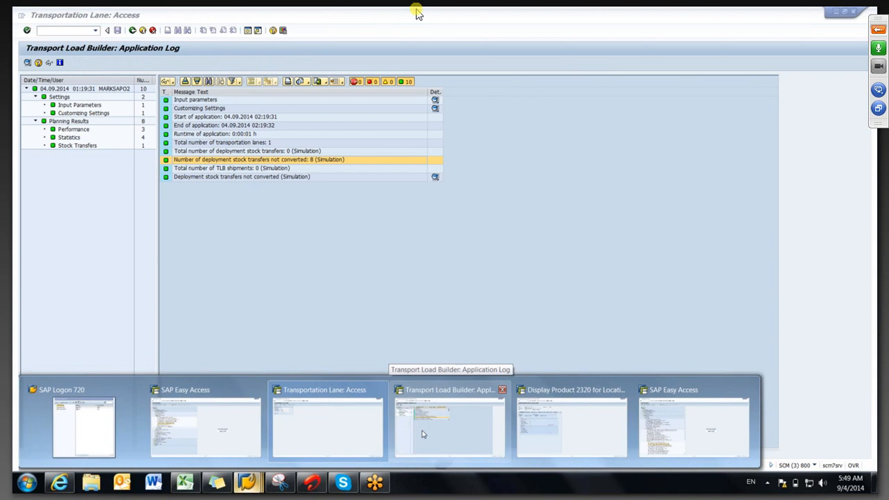
{"action": "left_click", "coordinate": [422, 434]}
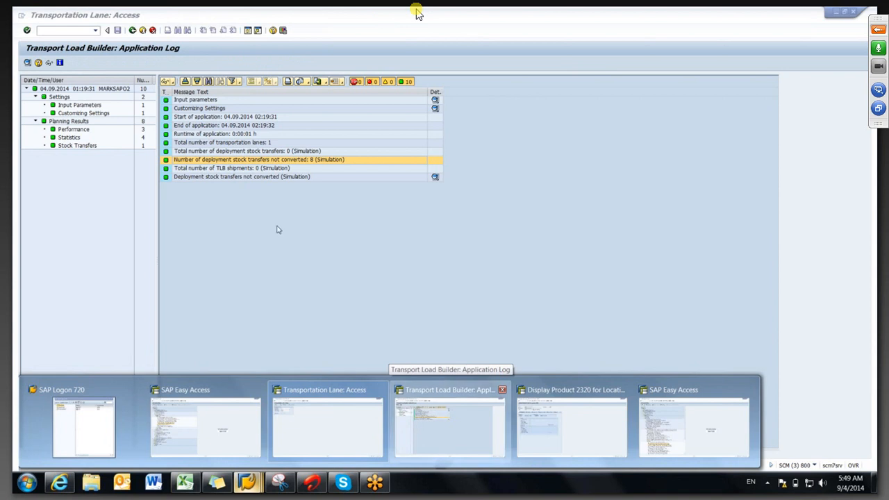
{"action": "left_click", "coordinate": [132, 31]}
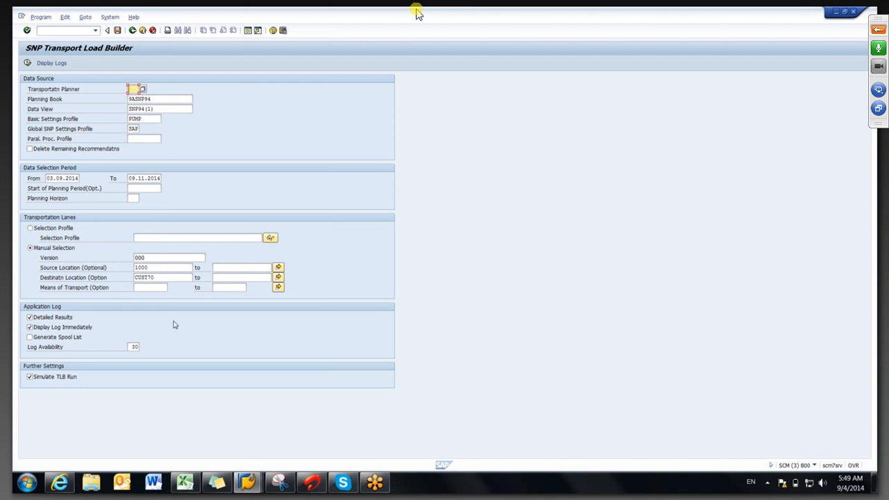
- Execute the TLB run for CUST70 with simulation kept active and review the total TLB shipments in the log statistics
{"action": "left_click", "coordinate": [67, 377]}
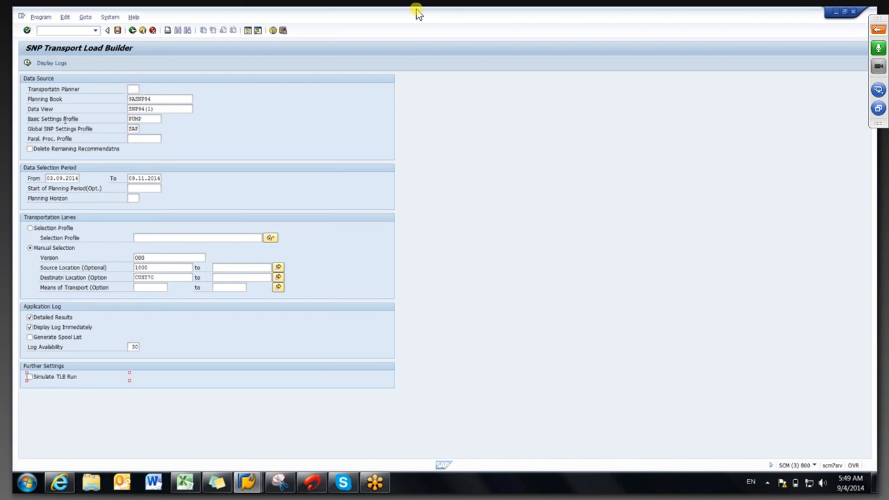
{"action": "left_click", "coordinate": [38, 376]}
{"action": "left_click", "coordinate": [27, 64]}
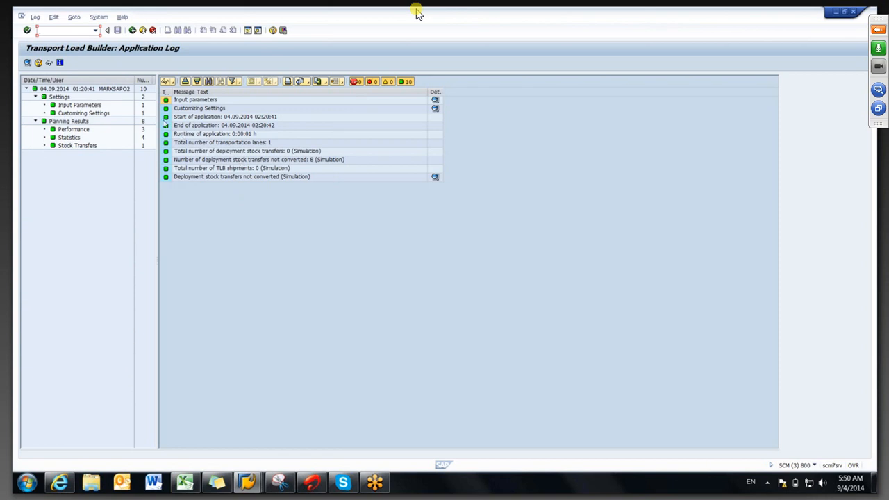
{"action": "left_click", "coordinate": [76, 139]}
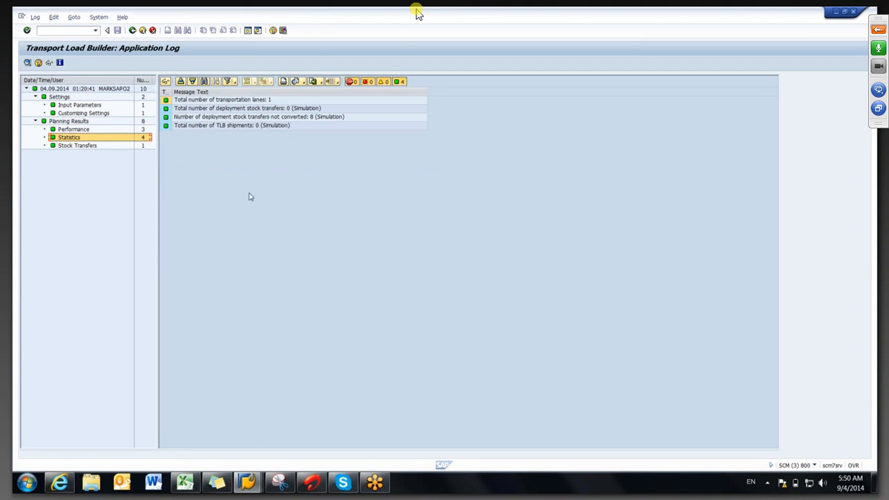
{"action": "left_click", "coordinate": [266, 127]}
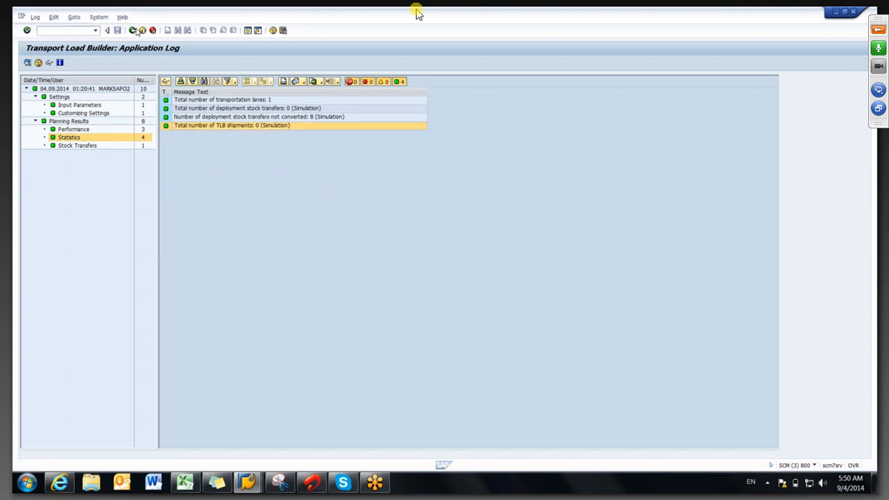
- Return to the background selection, set the destination location to CUST80 and execute the TLB simulation
{"action": "left_click", "coordinate": [133, 30]}
{"action": "left_click", "coordinate": [160, 277]}
{"action": "key", "text": "BackSpace"}
{"action": "key", "text": "BackSpace"}
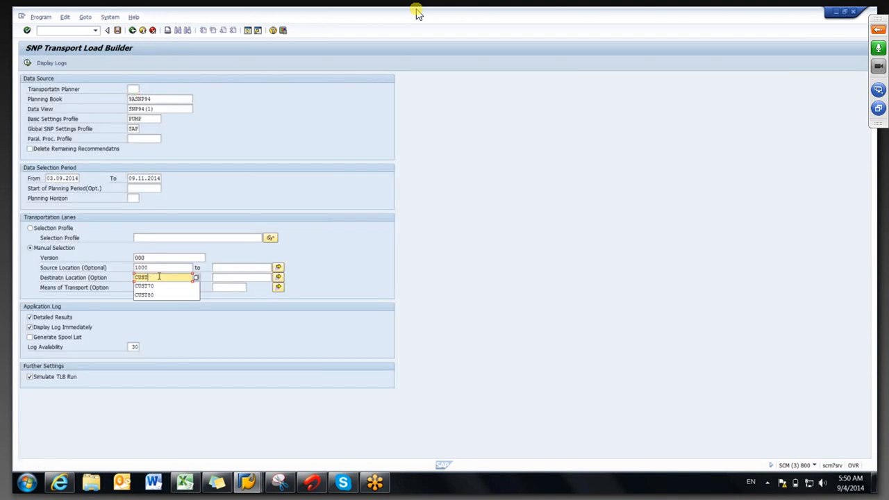
{"action": "type", "text": "8"}
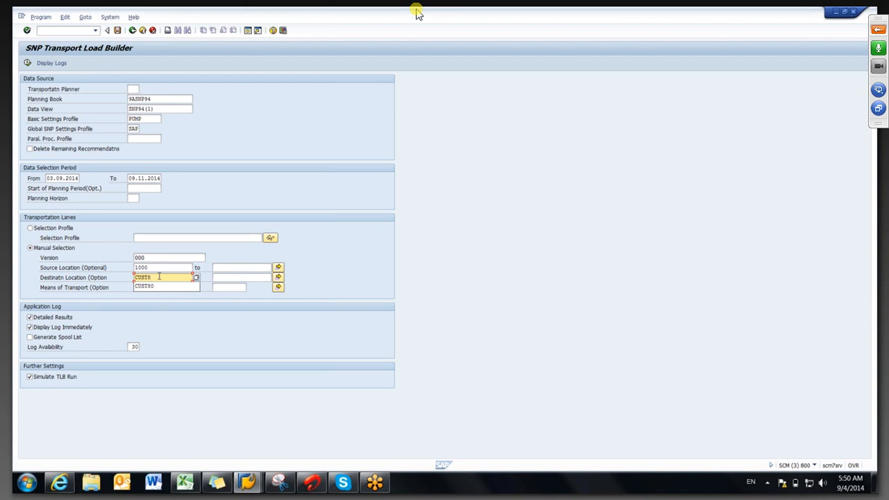
{"action": "type", "text": "0"}
{"action": "left_click", "coordinate": [28, 63]}
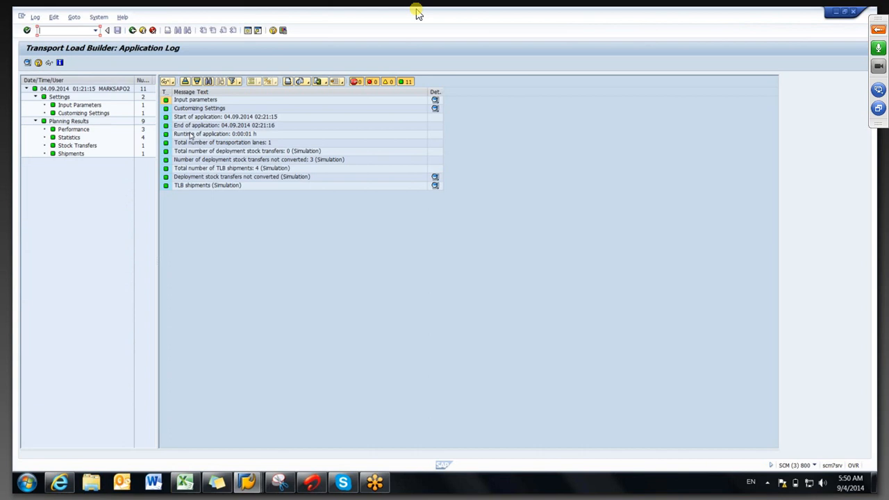
- Switch to the first SAP session and open TLB Interactive Planning
{"action": "left_click", "coordinate": [247, 483]}
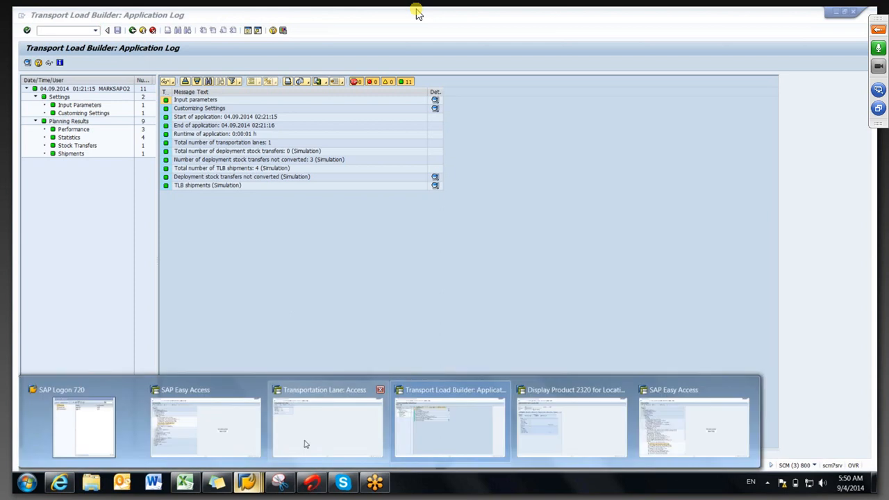
{"action": "left_click", "coordinate": [304, 444]}
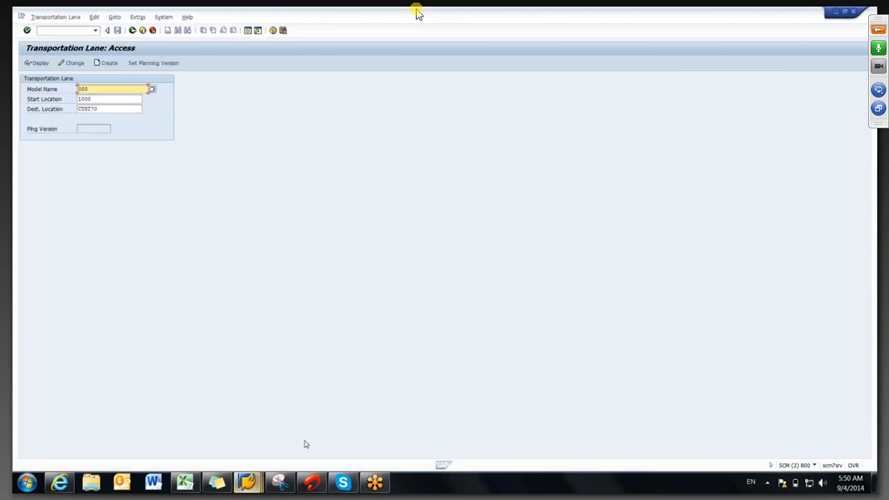
{"action": "left_click", "coordinate": [246, 483]}
{"action": "left_click", "coordinate": [219, 420]}
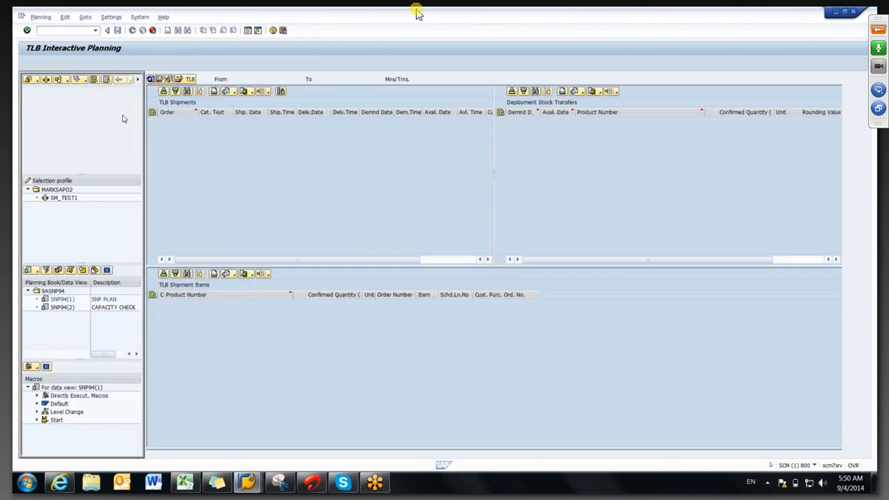
- Select APO transportation lanes in planning version 000 with destination location cust70 for interactive planning
{"action": "left_click", "coordinate": [159, 113]}
{"action": "left_click", "coordinate": [155, 158]}
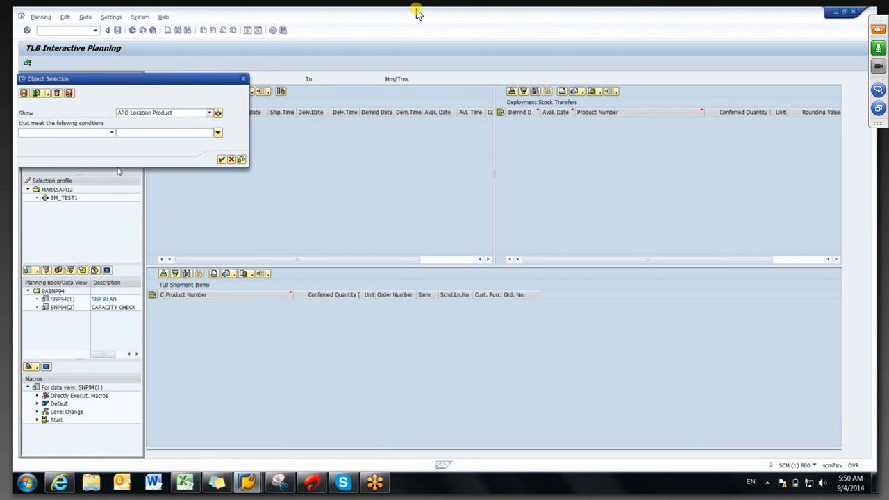
{"action": "left_click", "coordinate": [111, 143]}
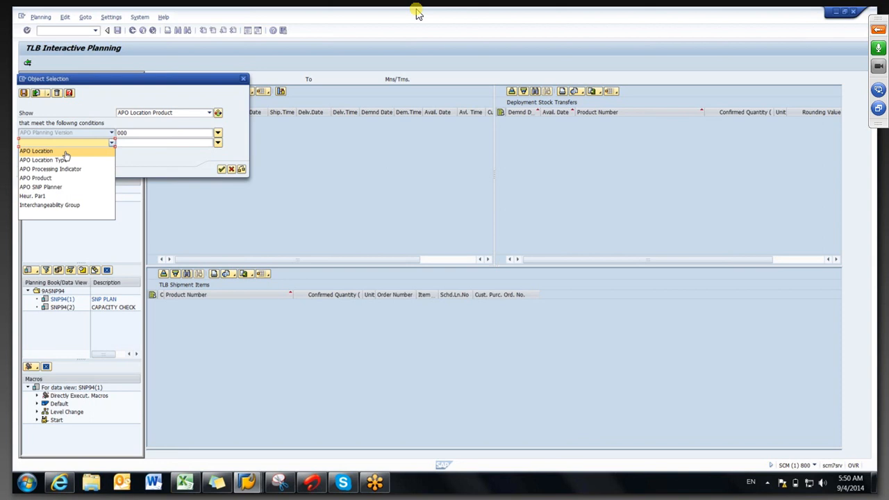
{"action": "left_click", "coordinate": [171, 117]}
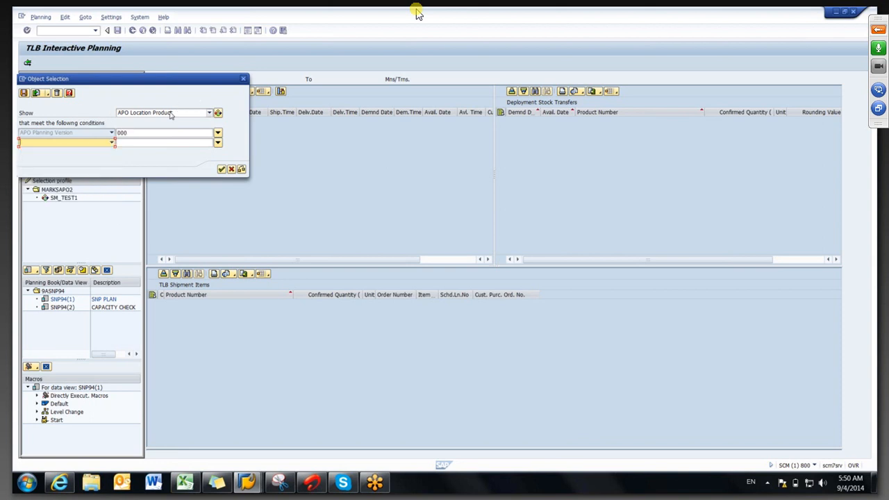
{"action": "left_click", "coordinate": [168, 115]}
{"action": "left_click", "coordinate": [161, 166]}
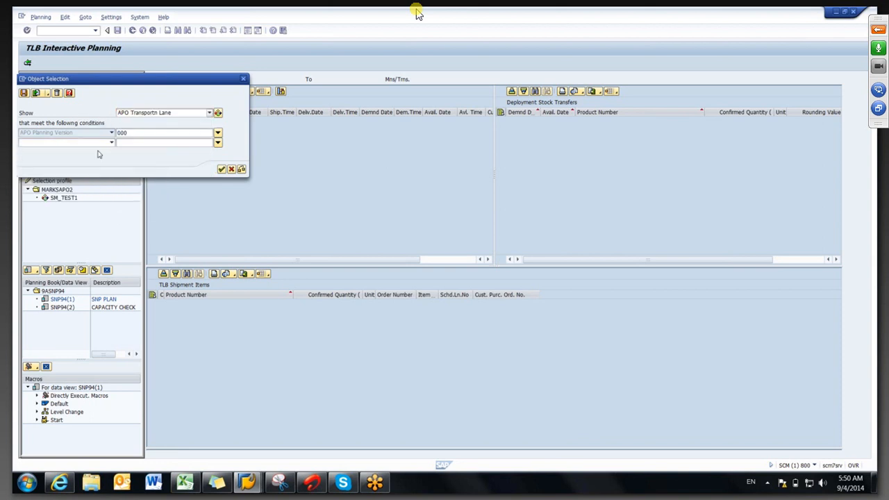
{"action": "left_click", "coordinate": [79, 144]}
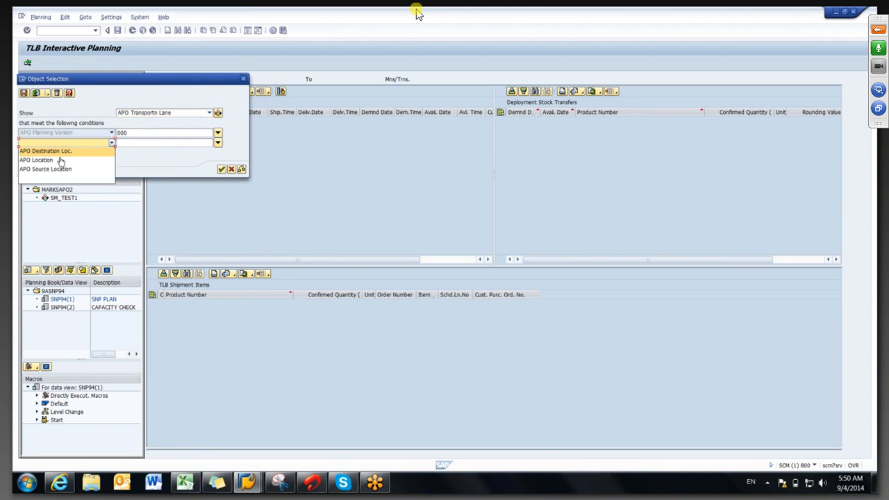
{"action": "left_click", "coordinate": [45, 150]}
{"action": "type", "text": "cust70"}
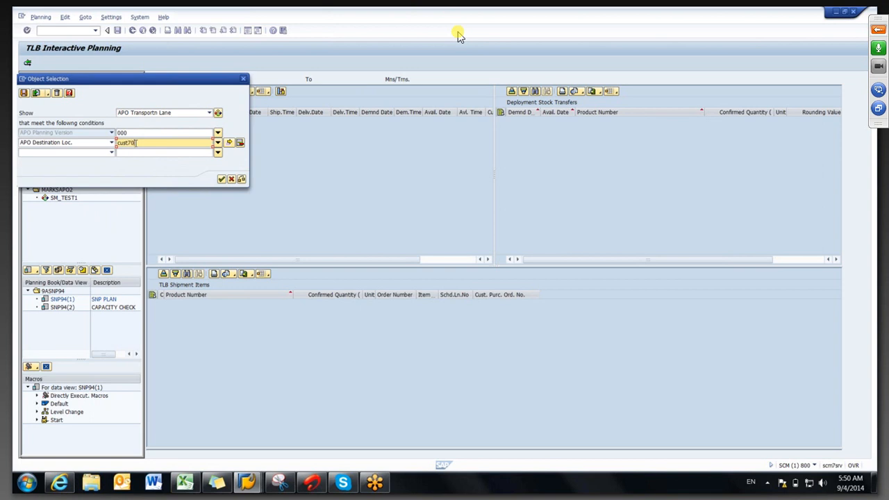
{"action": "key", "text": "Return"}
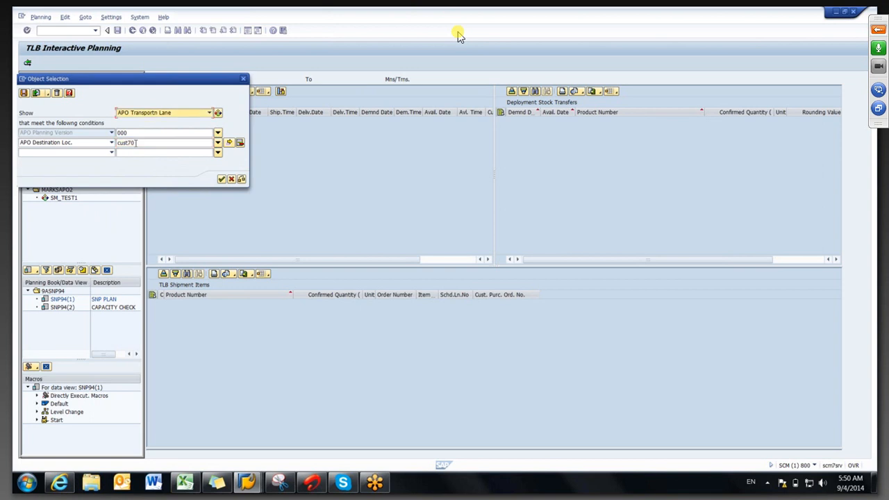
{"action": "left_click", "coordinate": [222, 181]}
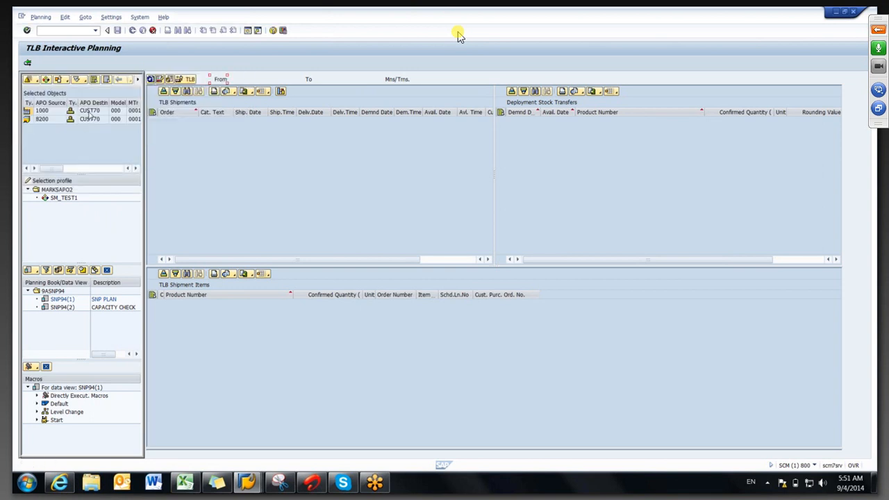
- Load the lane from 1000 to CUST70 and change to display mode without saving the changed orders
{"action": "left_click", "coordinate": [89, 112]}
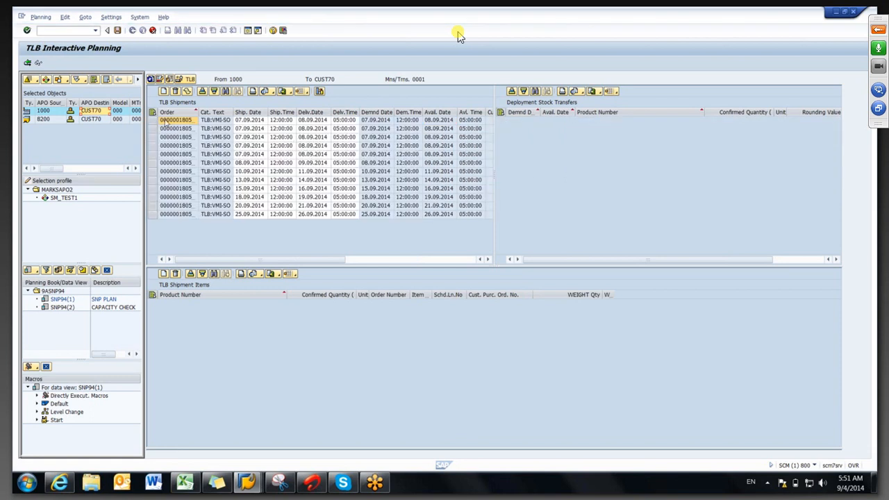
{"action": "left_click", "coordinate": [38, 62]}
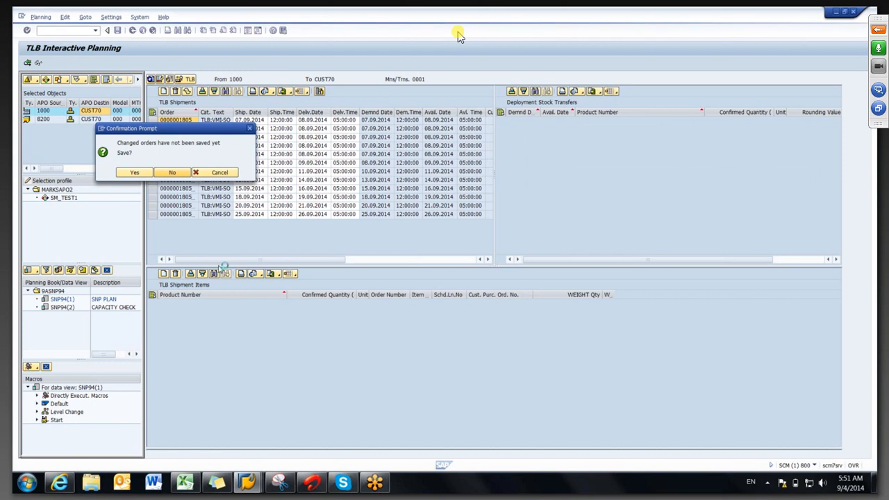
- Return to the background TLB session, set the destination location to CUST70 and execute the simulation
{"action": "left_click", "coordinate": [258, 489]}
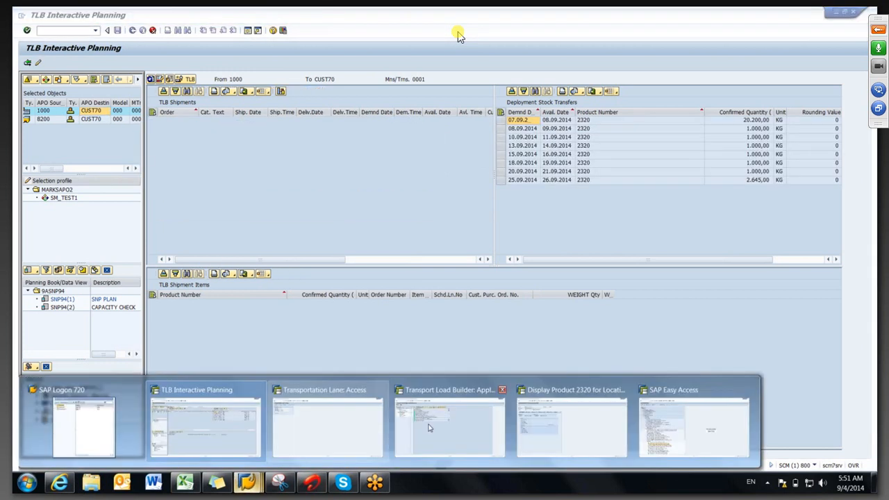
{"action": "left_click", "coordinate": [446, 428]}
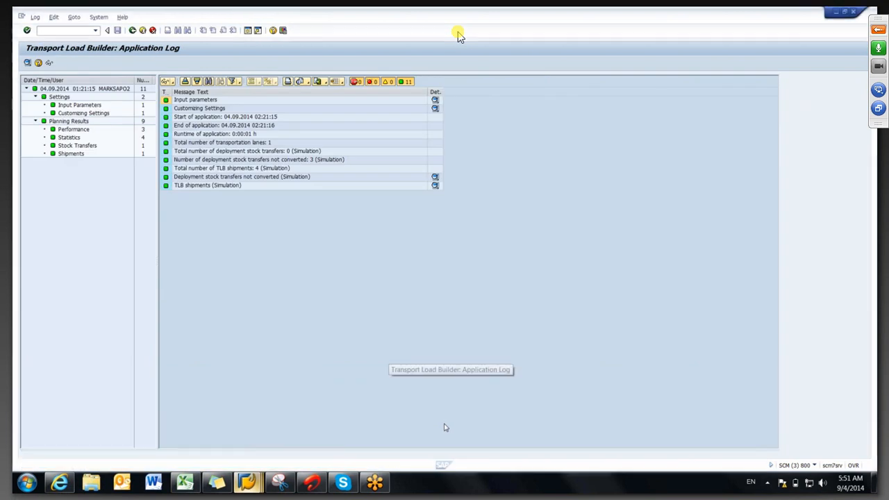
{"action": "left_click", "coordinate": [131, 29]}
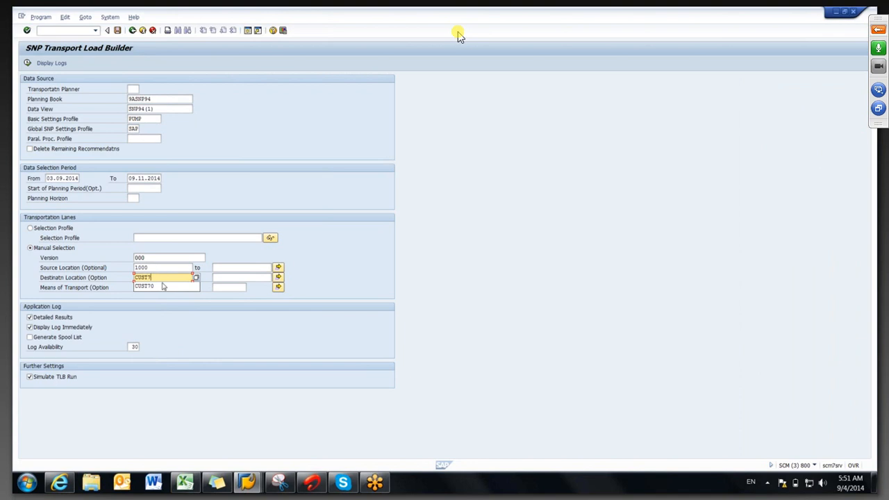
{"action": "left_click", "coordinate": [161, 287]}
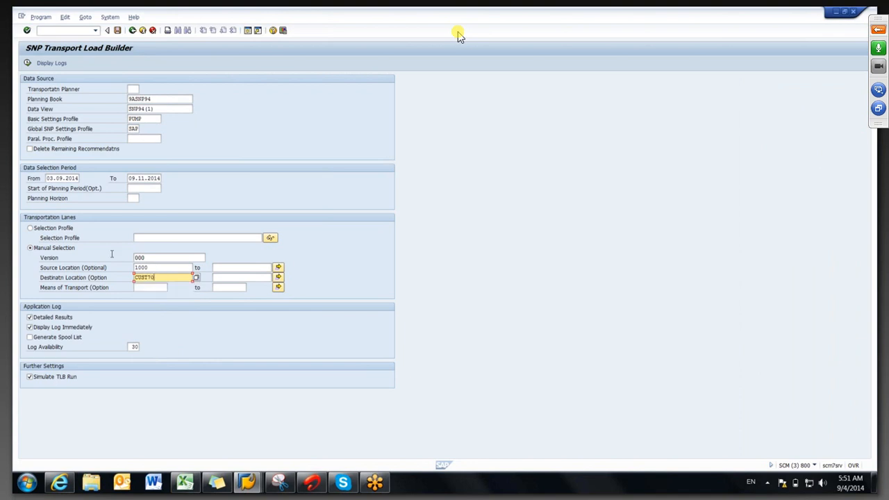
{"action": "left_click", "coordinate": [27, 63]}
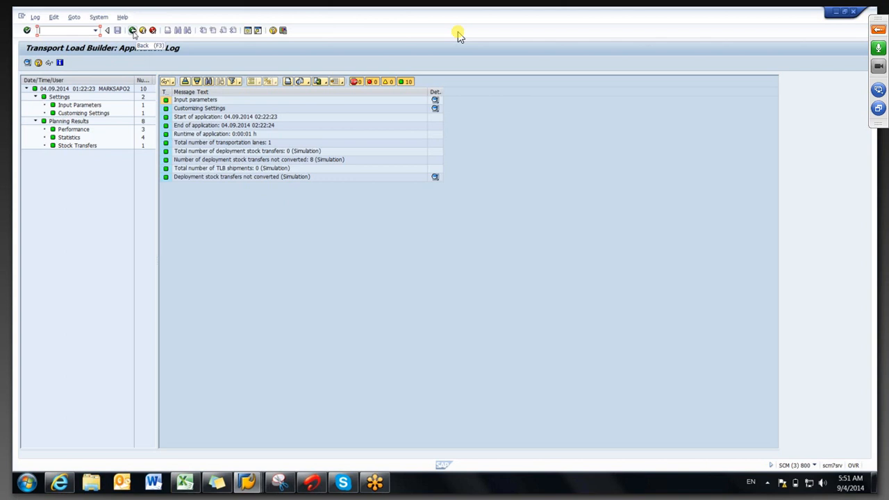
- Go back to the selection screen, replace the destination location with CUST80 and repeat the TLB simulation
{"action": "left_click", "coordinate": [132, 31]}
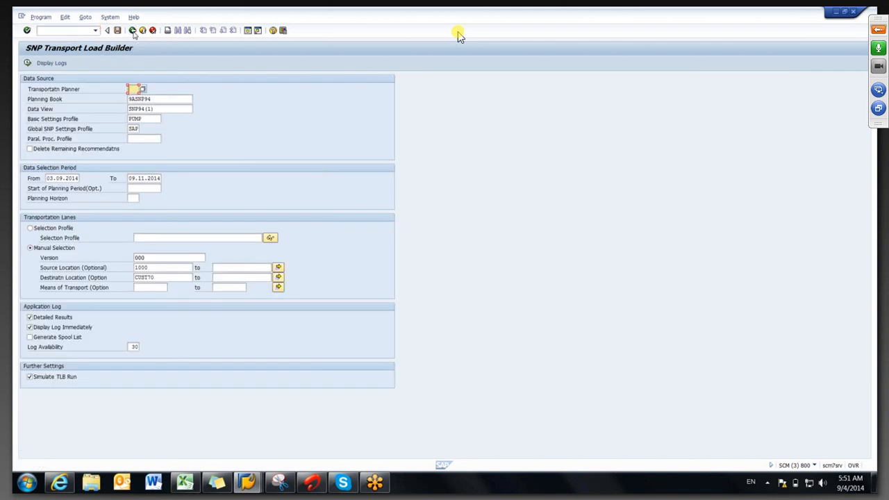
{"action": "left_click", "coordinate": [160, 279]}
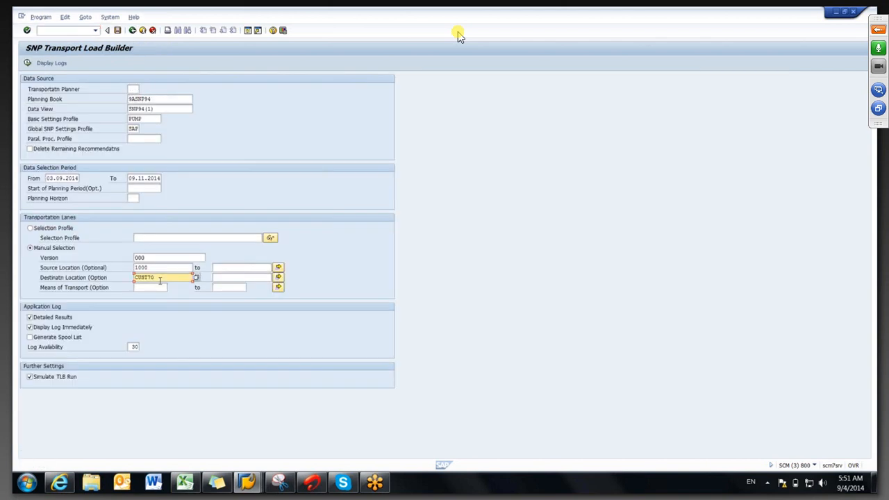
{"action": "key", "text": "BackSpace"}
{"action": "key", "text": "BackSpace"}
{"action": "type", "text": "80"}
{"action": "left_click", "coordinate": [28, 63]}
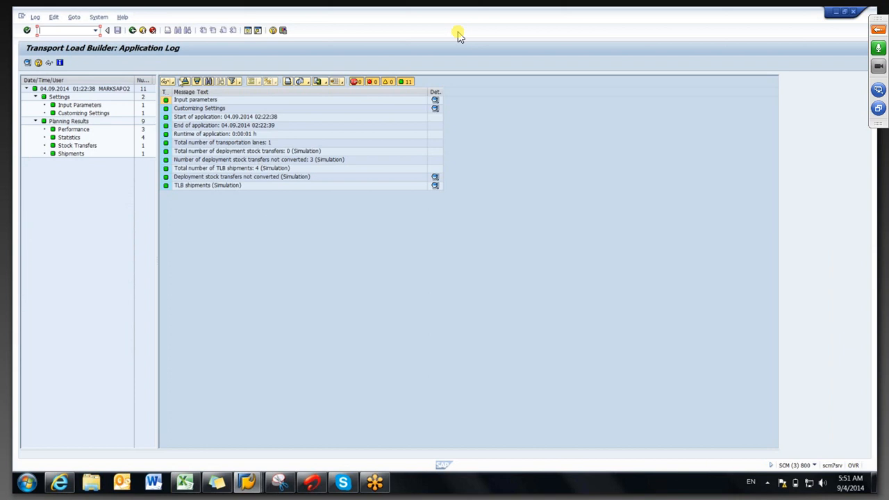
- Leave the background Transport Load Builder and switch to the interactive TLB planning session
{"action": "left_click", "coordinate": [132, 30]}
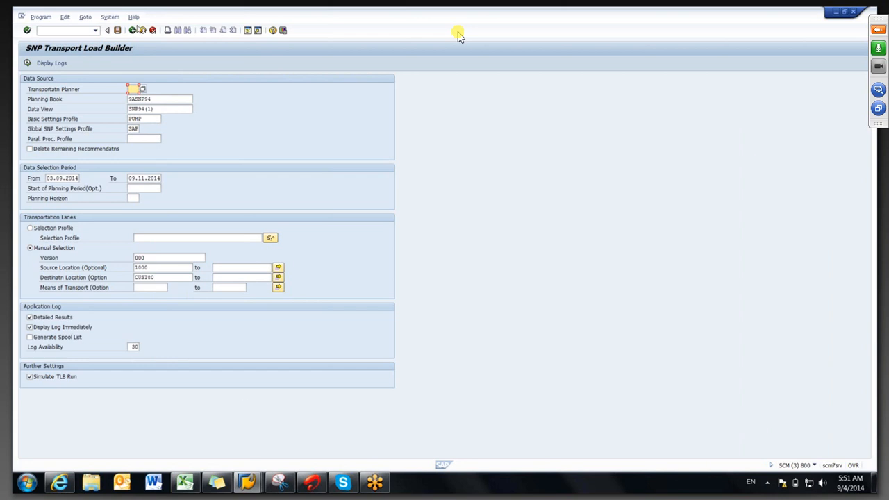
{"action": "left_click", "coordinate": [132, 32]}
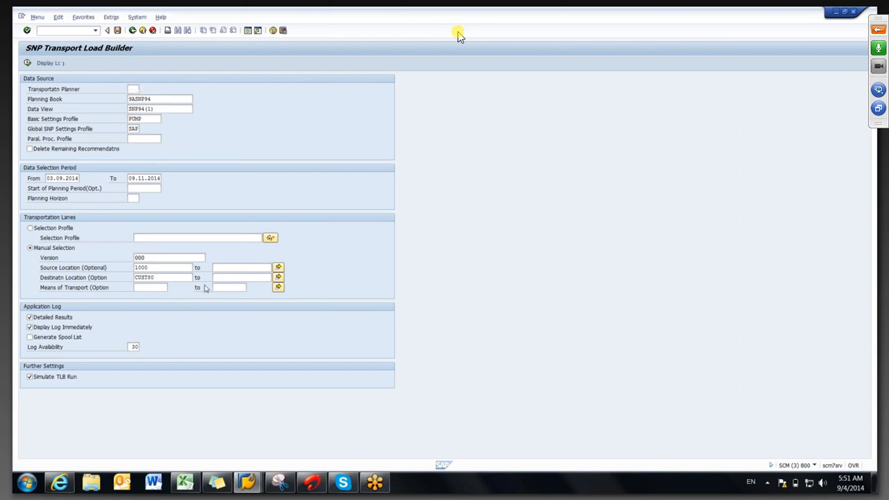
{"action": "left_click", "coordinate": [243, 484]}
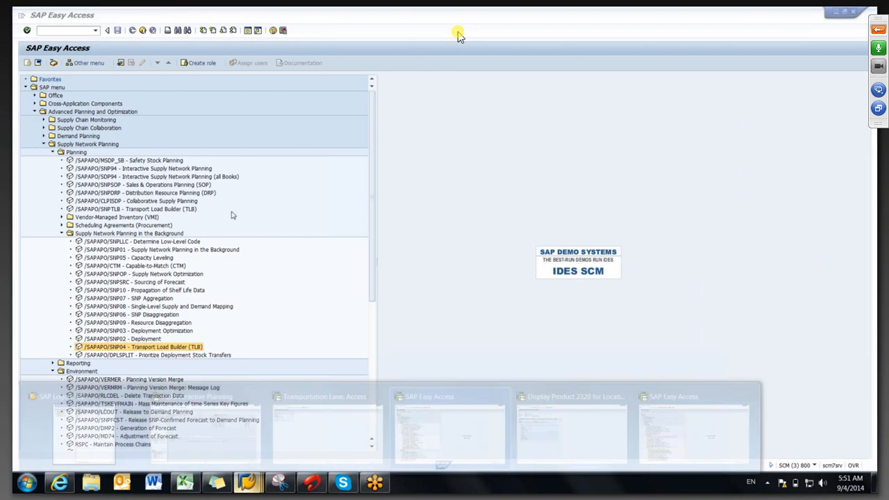
{"action": "left_click", "coordinate": [236, 430]}
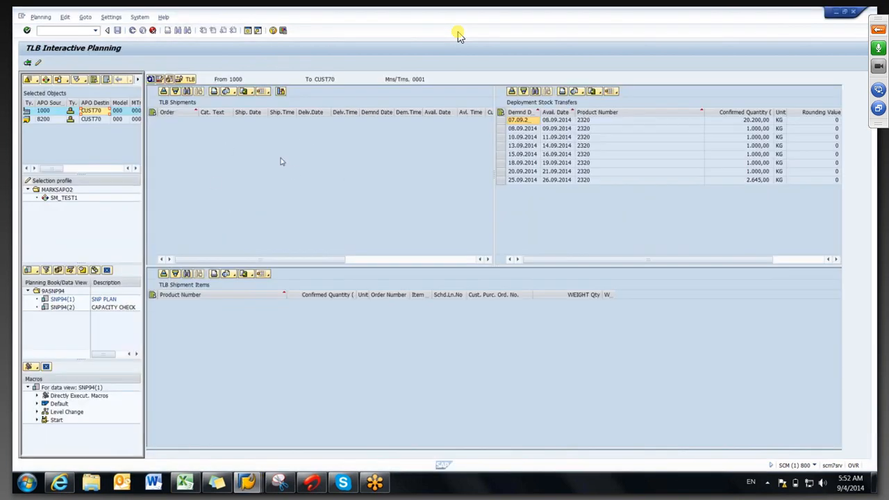
- Switch interactive planning to change mode and run TLB for all deployment stock transfers from 1000 to CUST70
{"action": "left_click", "coordinate": [188, 80]}
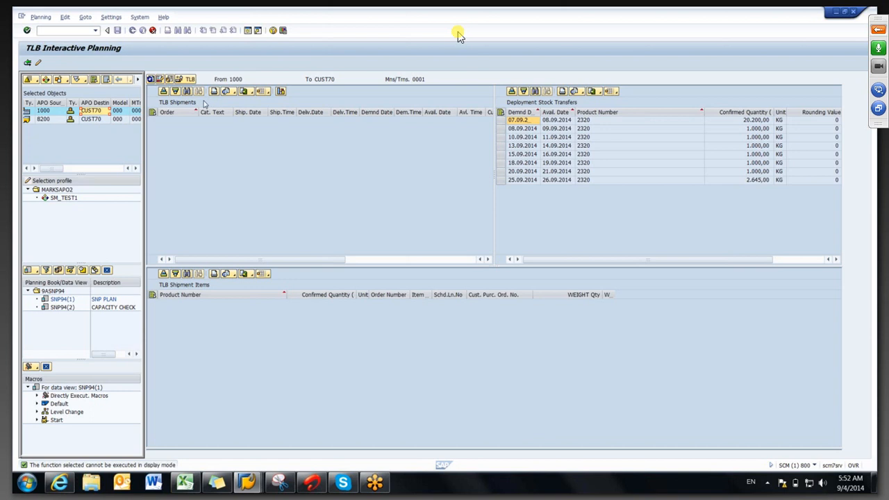
{"action": "left_click", "coordinate": [39, 63]}
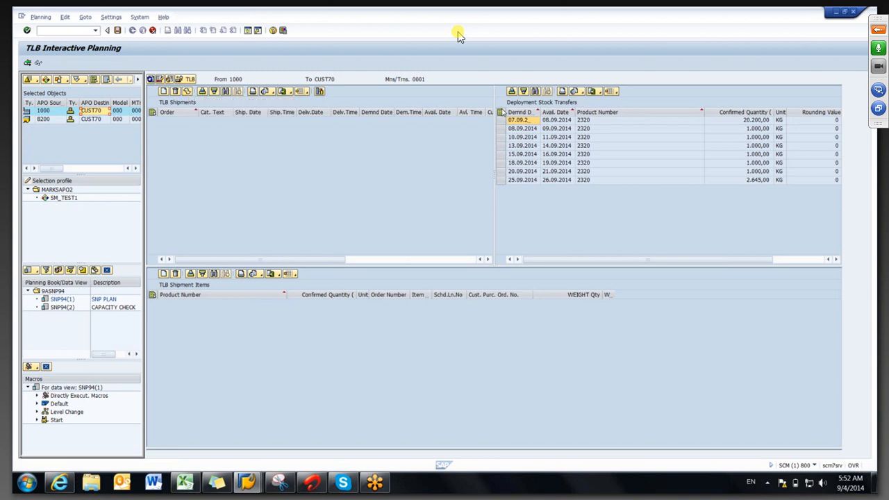
{"action": "left_click", "coordinate": [499, 114]}
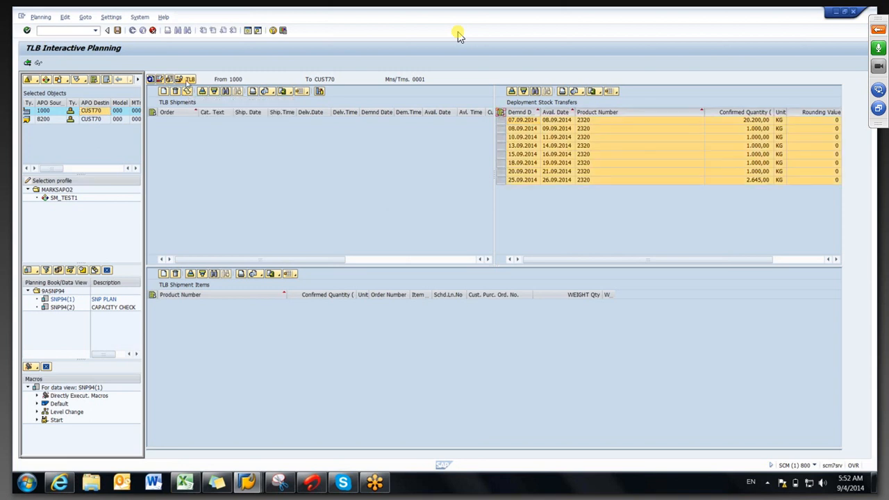
{"action": "left_click", "coordinate": [187, 79]}
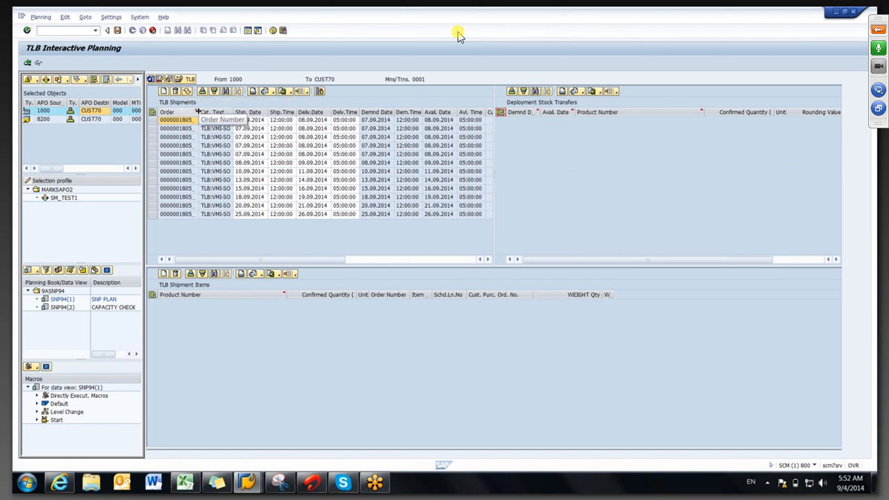
- Widen the Order Number column to examine the full TLB shipment order numbers, and exit interactive planning
{"action": "left_click_drag", "start_coordinate": [198, 111], "coordinate": [205, 112]}
{"action": "left_click", "coordinate": [219, 154]}
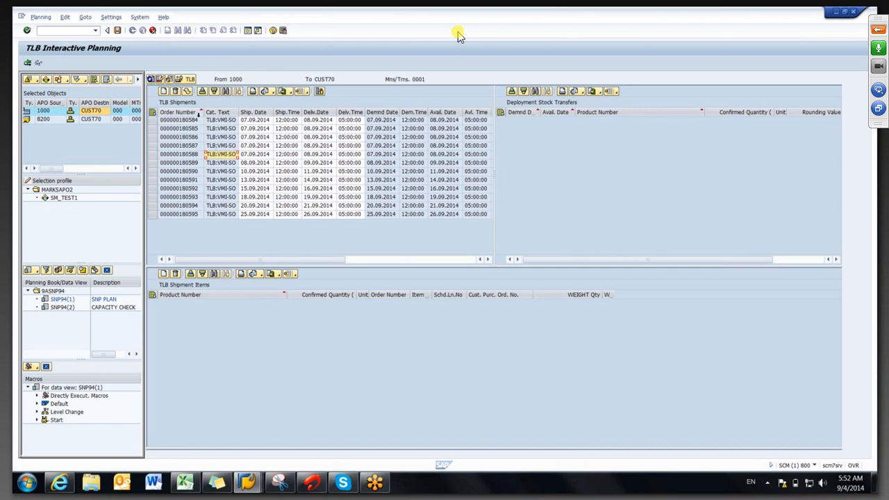
{"action": "left_click", "coordinate": [185, 217]}
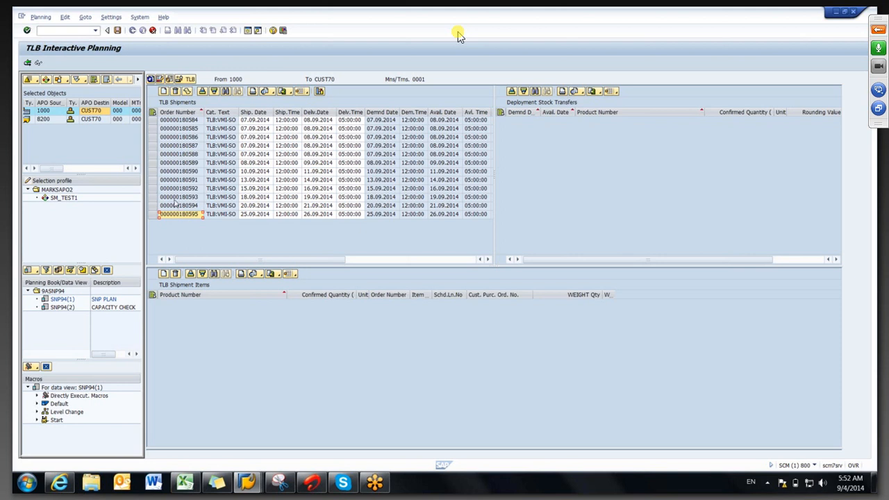
{"action": "left_click", "coordinate": [183, 121]}
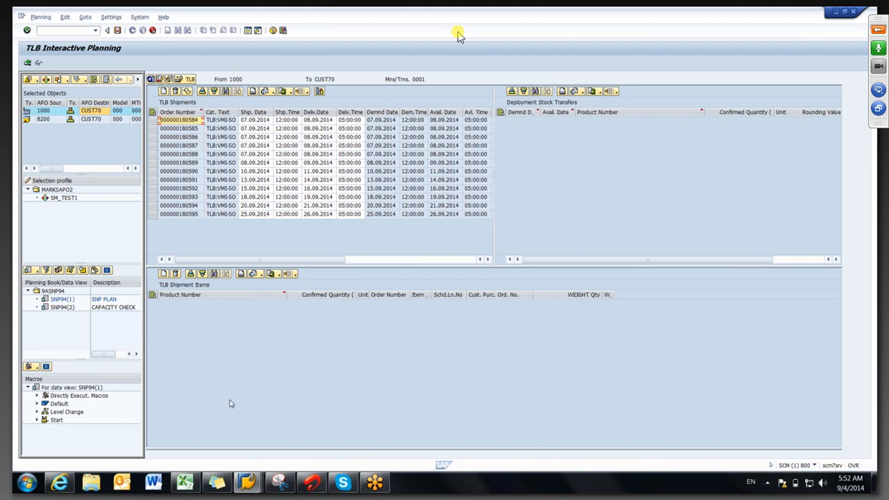
{"action": "left_click", "coordinate": [133, 30]}
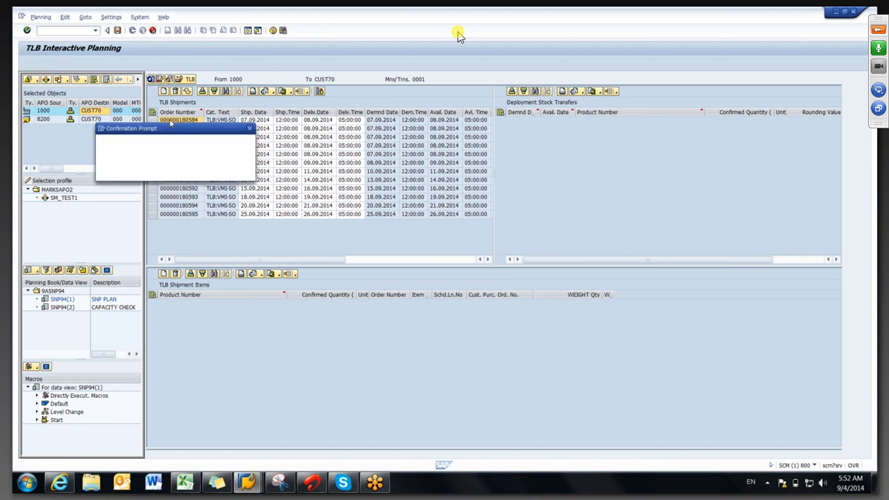
{"action": "left_click", "coordinate": [171, 175]}
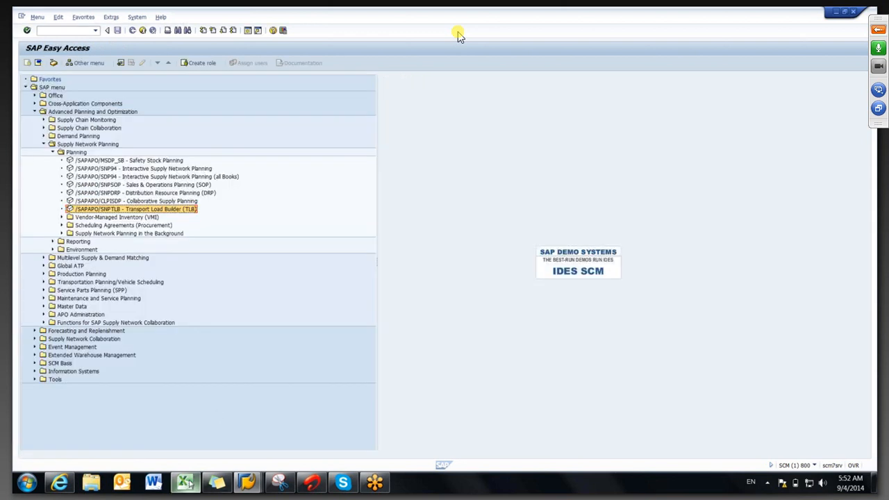
- Open SCM 226 00 Check List.xlsx in Excel and review the CIF Monitoring topic with its SCM Queue Manager entry
{"action": "right_click", "coordinate": [188, 485]}
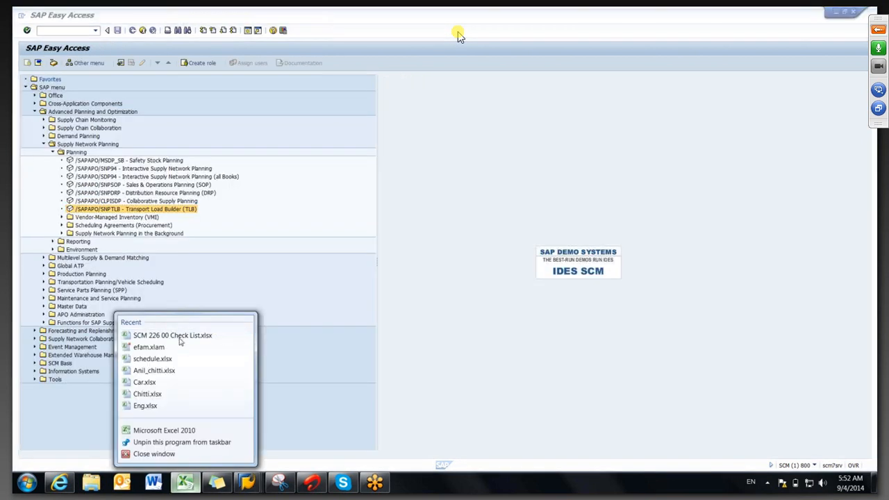
{"action": "left_click", "coordinate": [177, 336]}
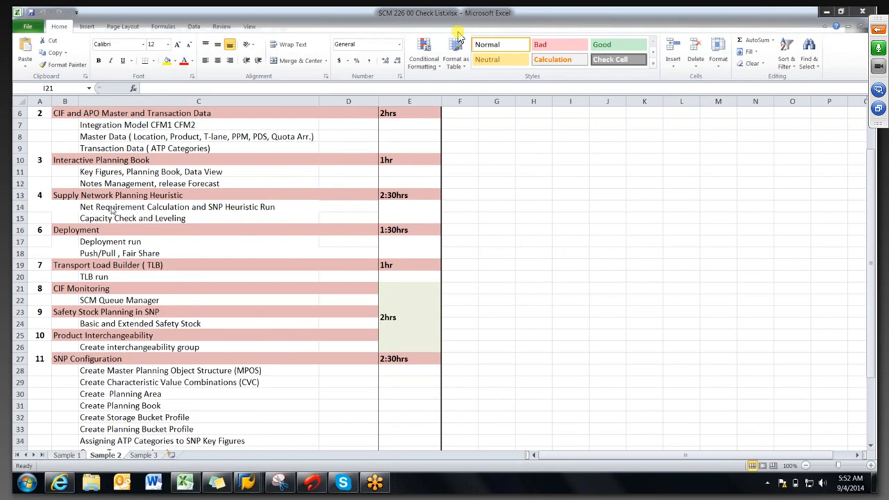
{"action": "left_click", "coordinate": [163, 302]}
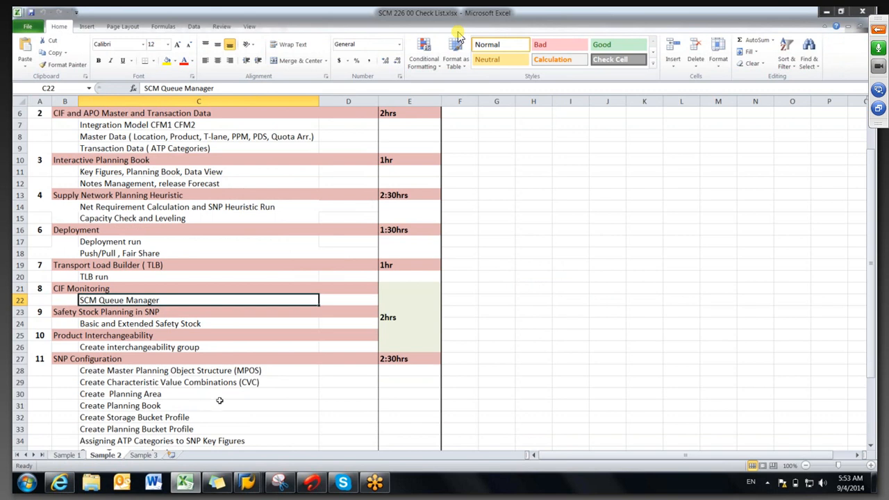
{"action": "left_click", "coordinate": [411, 298]}
{"action": "left_click", "coordinate": [327, 300]}
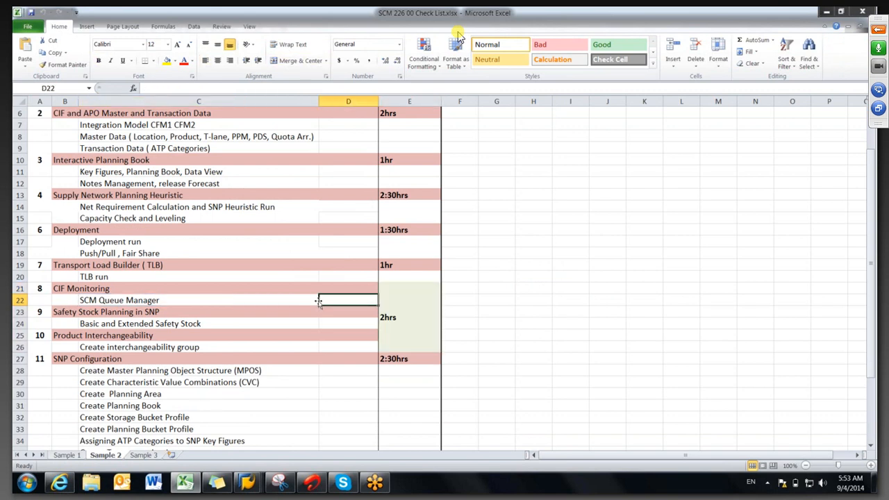
{"action": "left_click", "coordinate": [298, 298]}
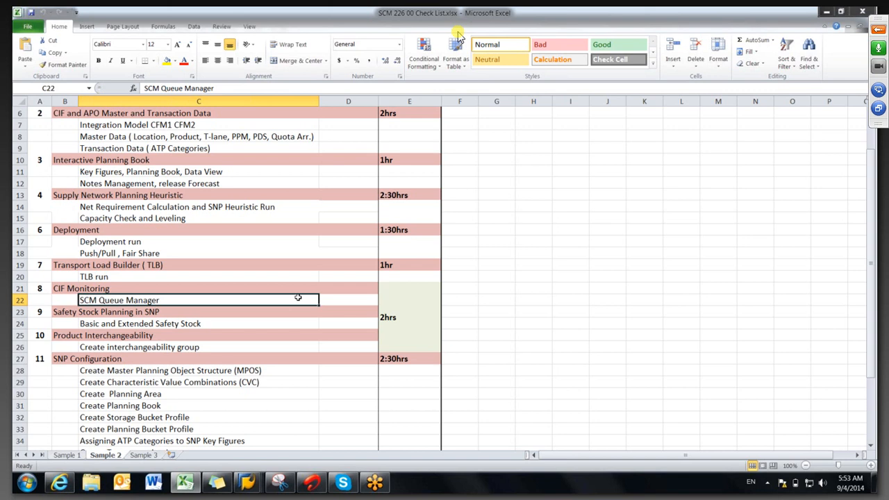
- Switch back to the SAP SCM session and reopen the Transport Load Builder transaction /SAPAPO/SNPTLB
{"action": "left_click", "coordinate": [249, 483]}
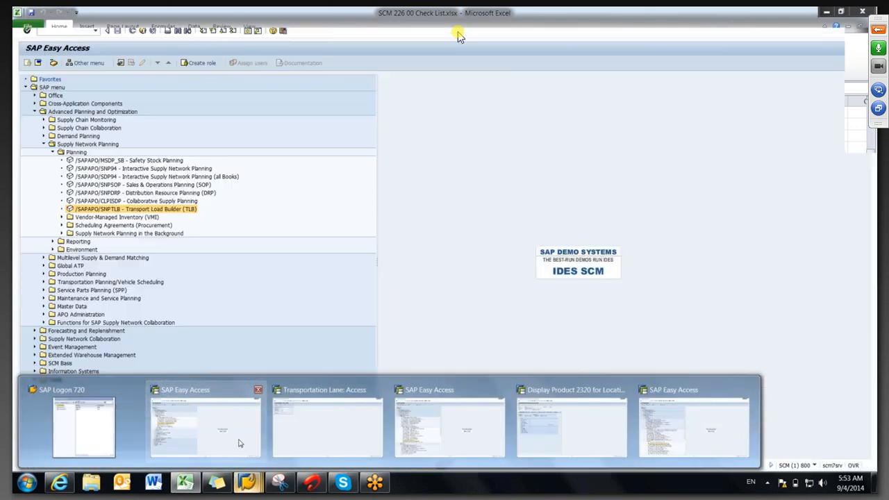
{"action": "left_click", "coordinate": [238, 443]}
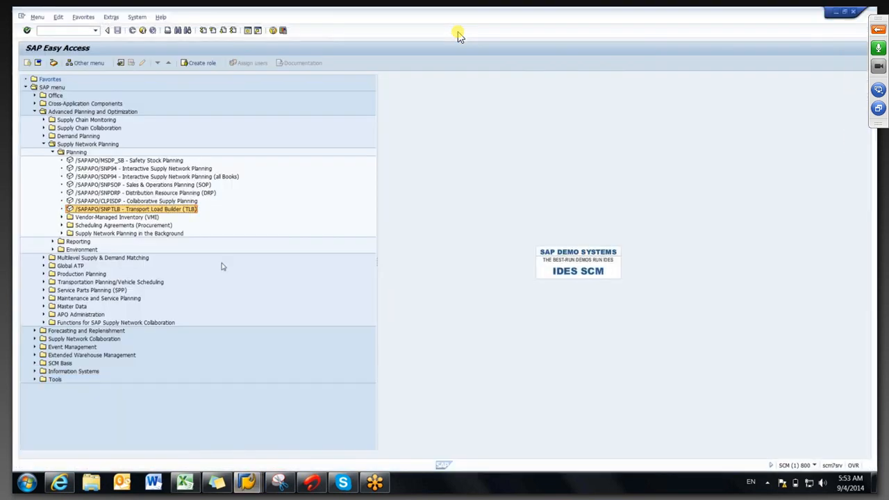
{"action": "left_click", "coordinate": [243, 331]}
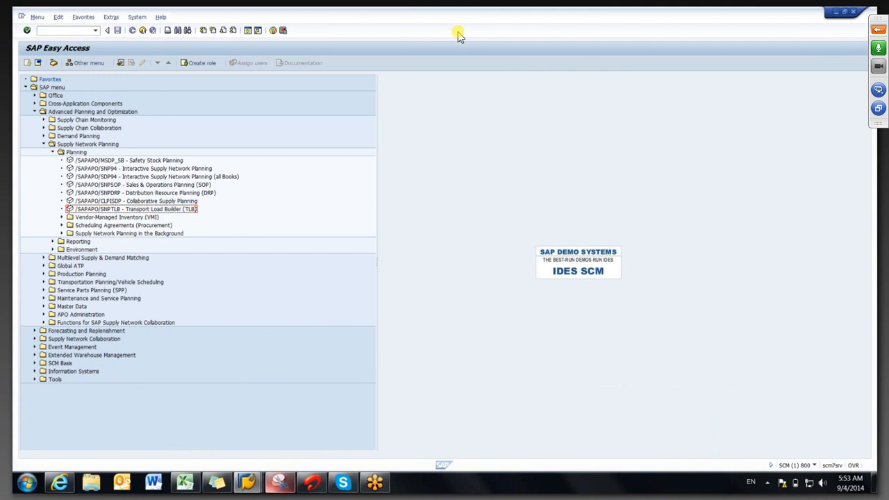
{"action": "left_click", "coordinate": [247, 489]}
{"action": "left_click", "coordinate": [232, 350]}
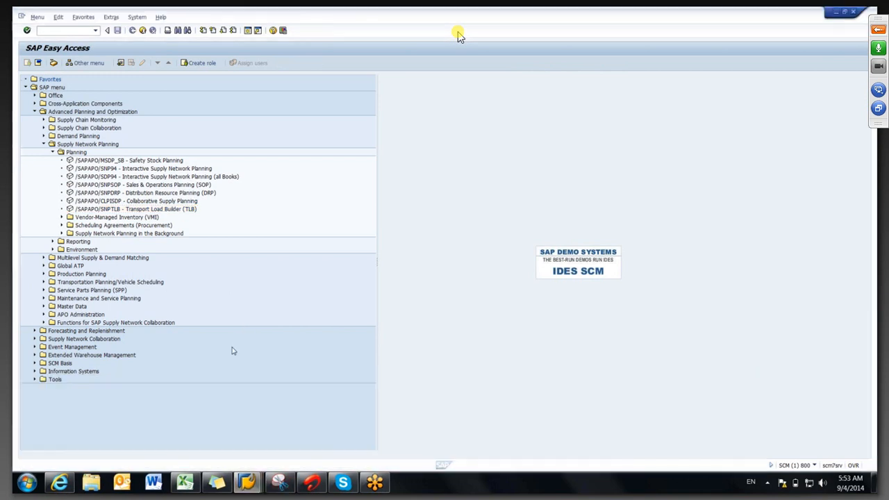
{"action": "left_click", "coordinate": [245, 479]}
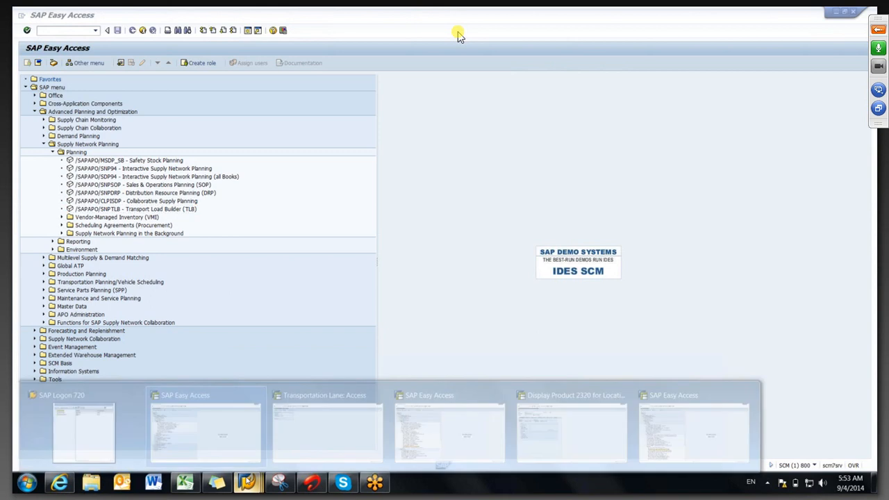
{"action": "left_click", "coordinate": [229, 436]}
{"action": "double_click", "coordinate": [144, 209]}
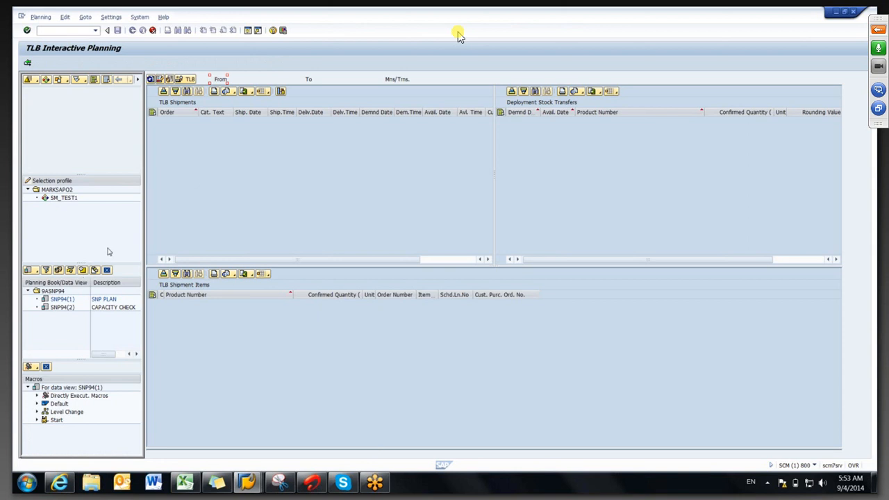
{"action": "left_click", "coordinate": [60, 194]}
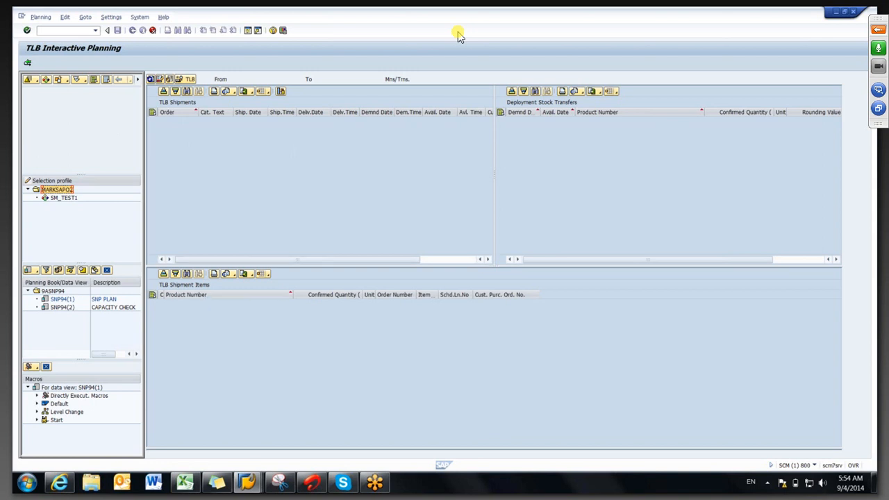
- Open the IDES ECC system from SAP Logon and log on to client 800 with the user name and account password
{"action": "mouse_move", "coordinate": [248, 486]}
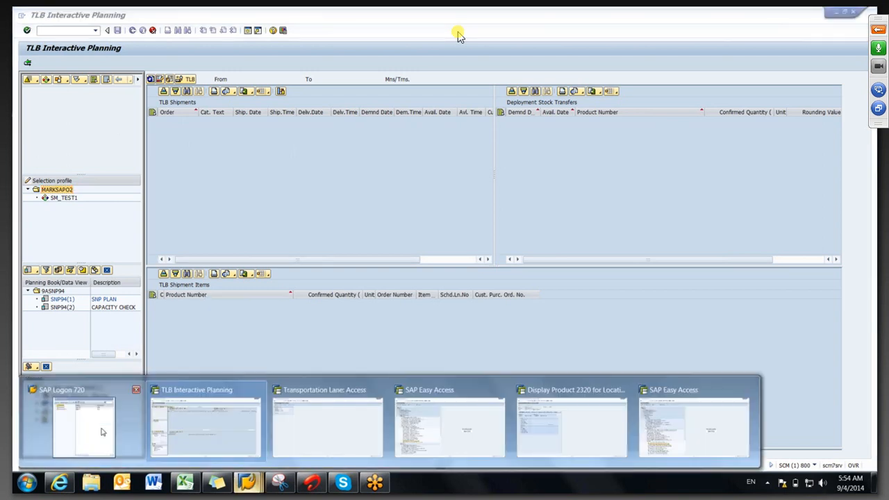
{"action": "left_click", "coordinate": [83, 424]}
{"action": "left_click", "coordinate": [176, 102]}
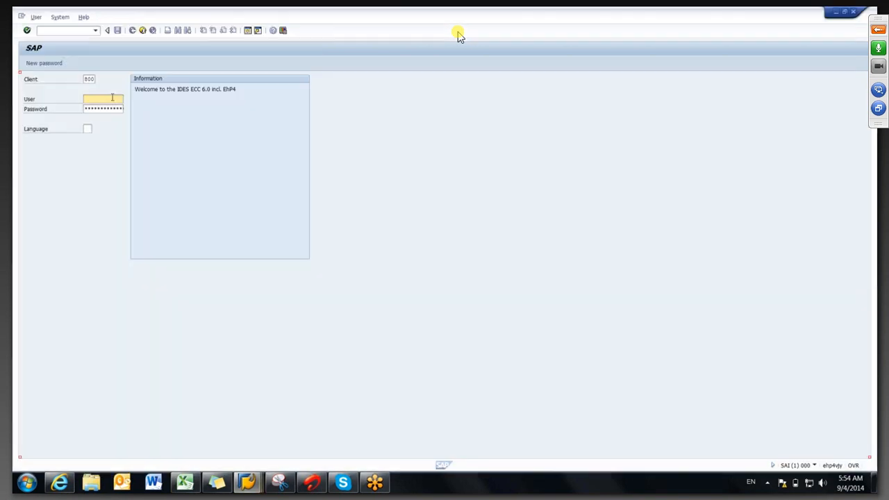
{"action": "left_click", "coordinate": [113, 98]}
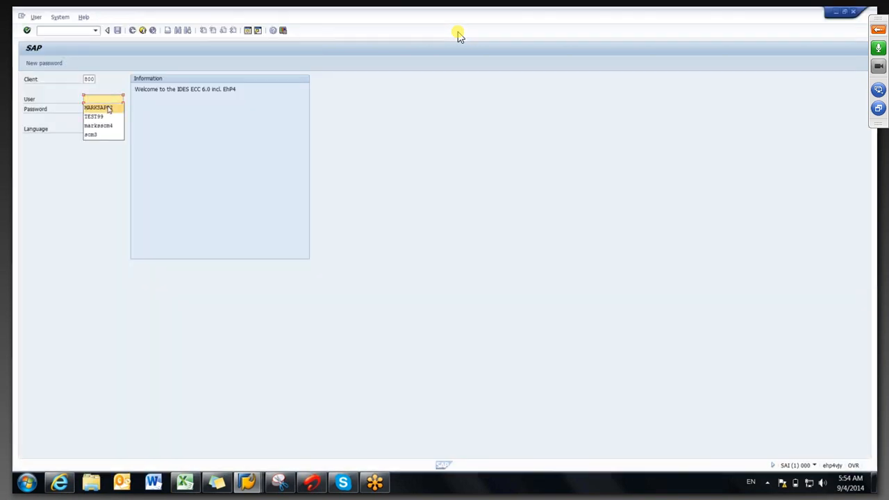
{"action": "left_click", "coordinate": [109, 107]}
{"action": "left_click", "coordinate": [108, 106]}
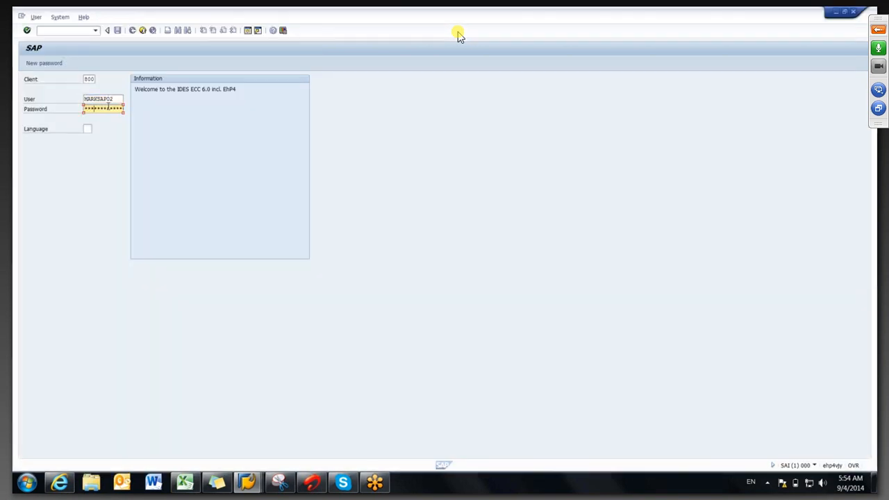
{"action": "key", "text": "Return"}
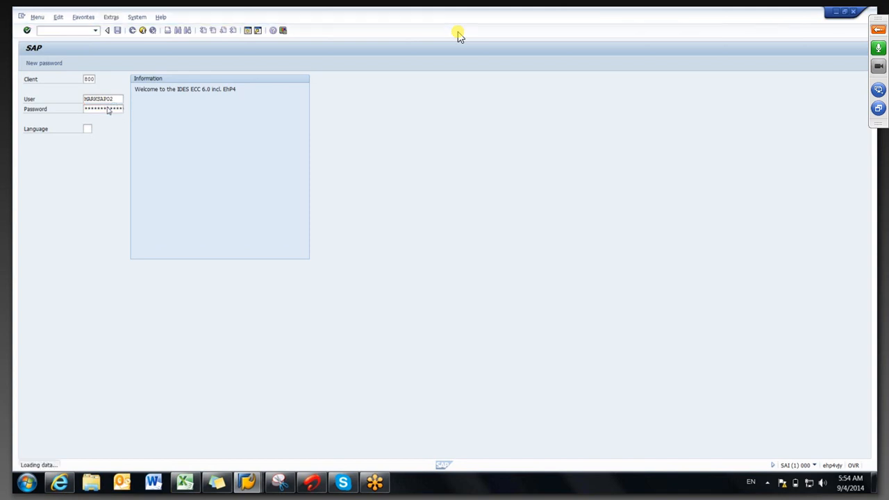
- Start transaction VA01 to create a sales order
{"action": "type", "text": "va0"}
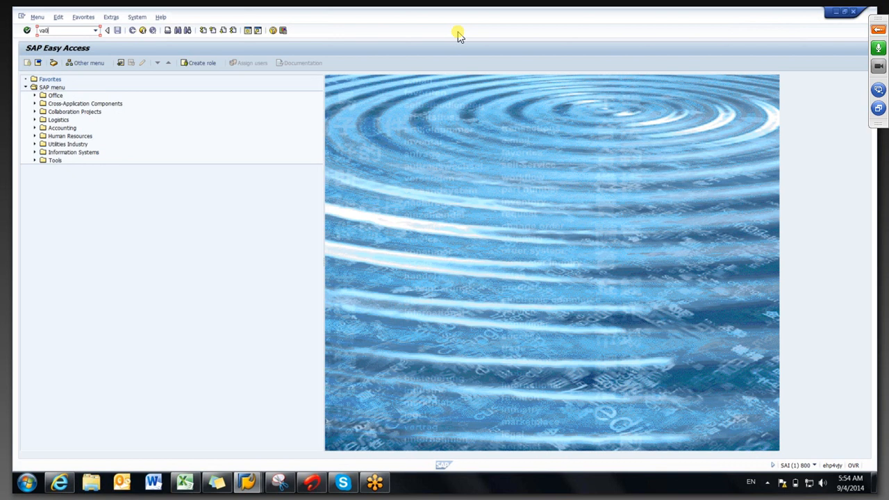
{"action": "type", "text": "1"}
{"action": "key", "text": "Return"}
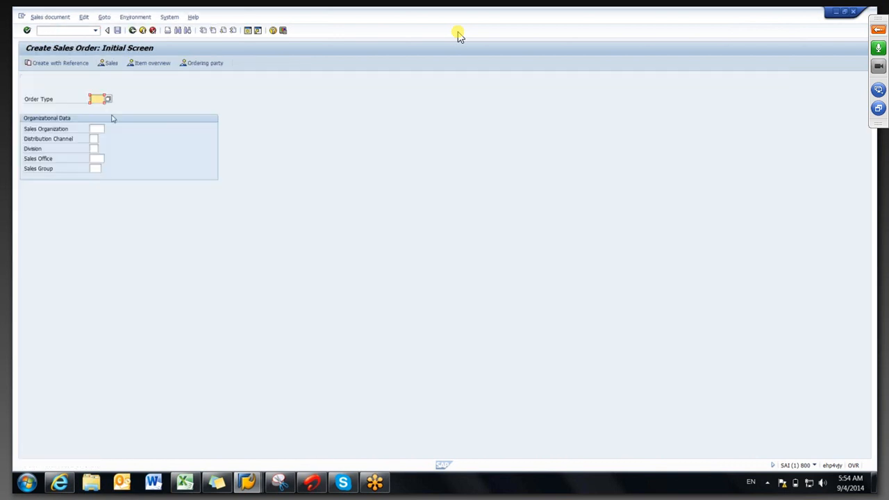
- Set the order type to OR, the sales organization to 6000 and the distribution channel to 01
{"action": "left_click", "coordinate": [96, 99]}
{"action": "left_click", "coordinate": [96, 107]}
{"action": "left_click", "coordinate": [97, 130]}
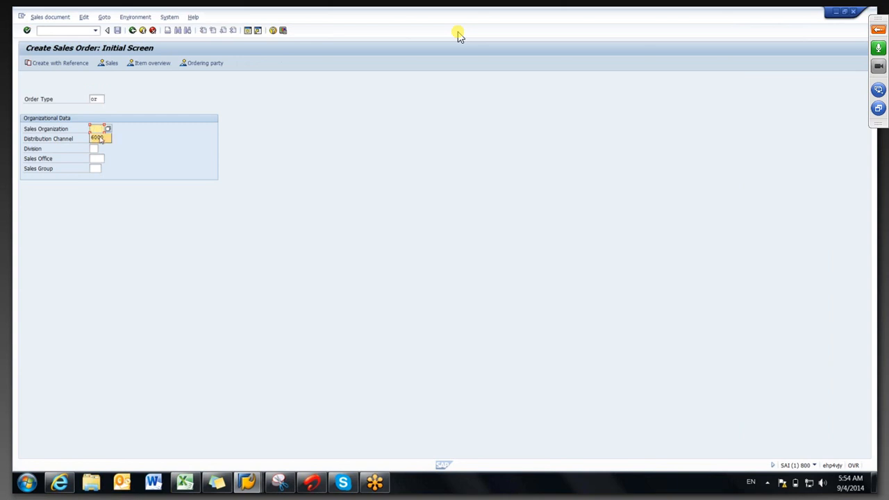
{"action": "left_click", "coordinate": [101, 139]}
{"action": "left_click", "coordinate": [96, 138]}
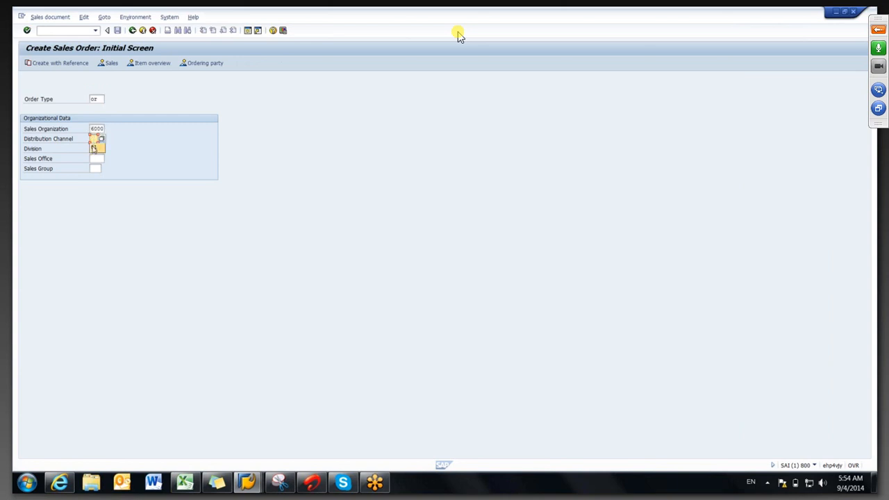
{"action": "left_click", "coordinate": [94, 149]}
- Try to submit the sales area with division 1
{"action": "left_click", "coordinate": [96, 149]}
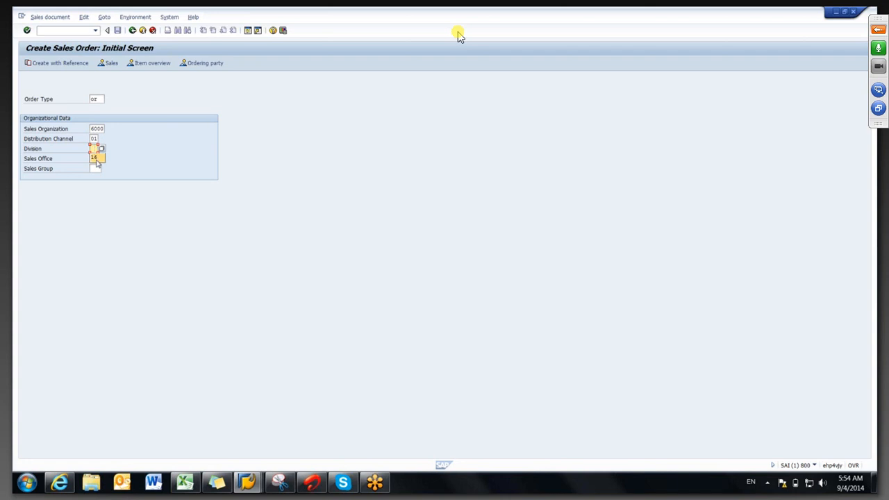
{"action": "type", "text": "\\"}
{"action": "key", "text": "Return"}
{"action": "left_click", "coordinate": [95, 149]}
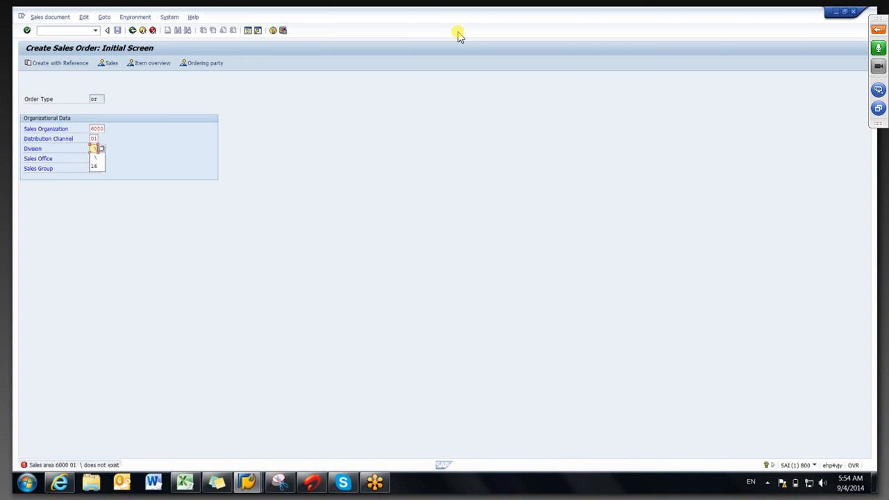
{"action": "type", "text": "1"}
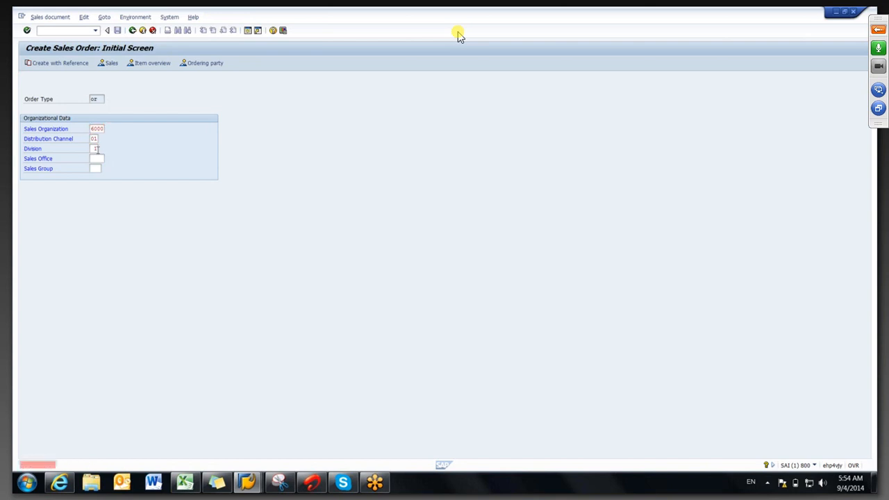
{"action": "key", "text": "Return"}
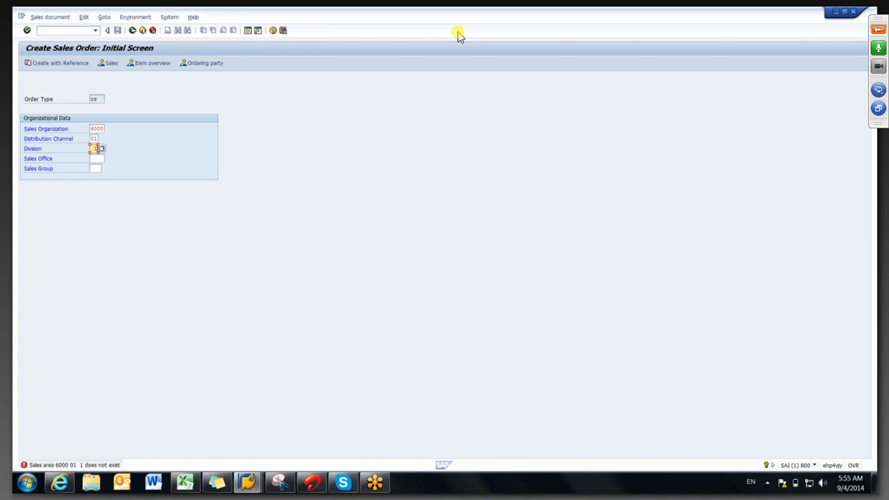
- Set the division to 16 and submit the sales area
{"action": "key", "text": "BackSpace"}
{"action": "type", "text": "10"}
{"action": "key", "text": "Return"}
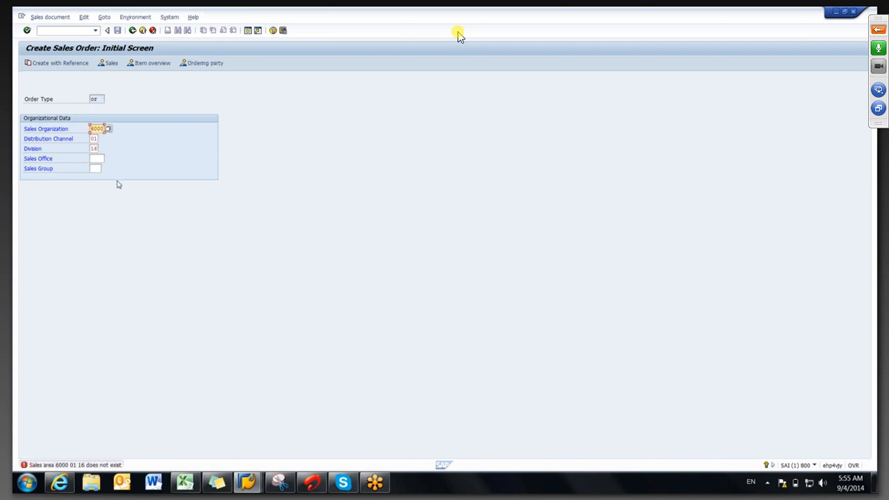
- Set the sales organization to 0001 from its value list and submit the sales area
{"action": "left_click", "coordinate": [107, 129]}
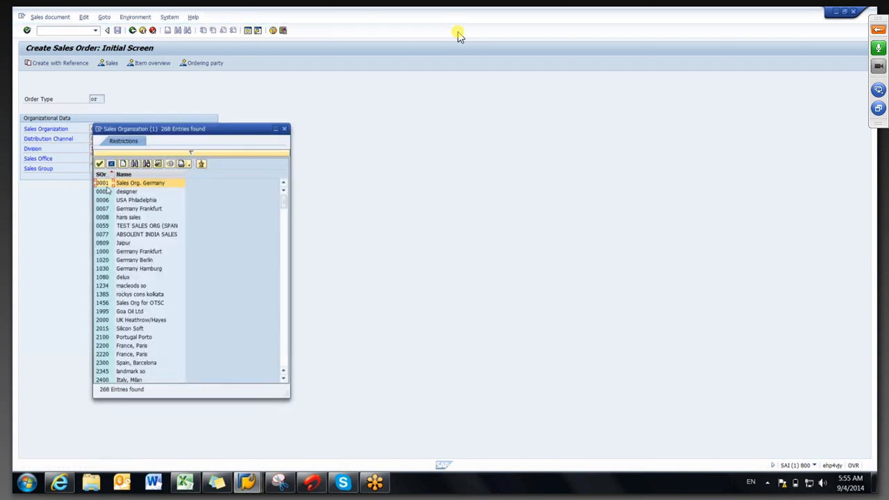
{"action": "double_click", "coordinate": [108, 184]}
{"action": "key", "text": "Return"}
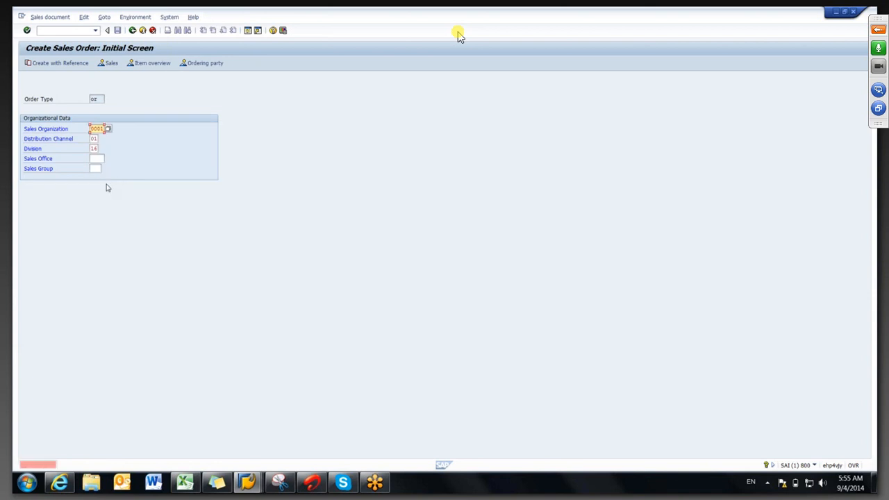
- Replace the division with 01 and submit the sales area to reach the standard order overview
{"action": "key", "text": "BackSpace"}
{"action": "key", "text": "BackSpace"}
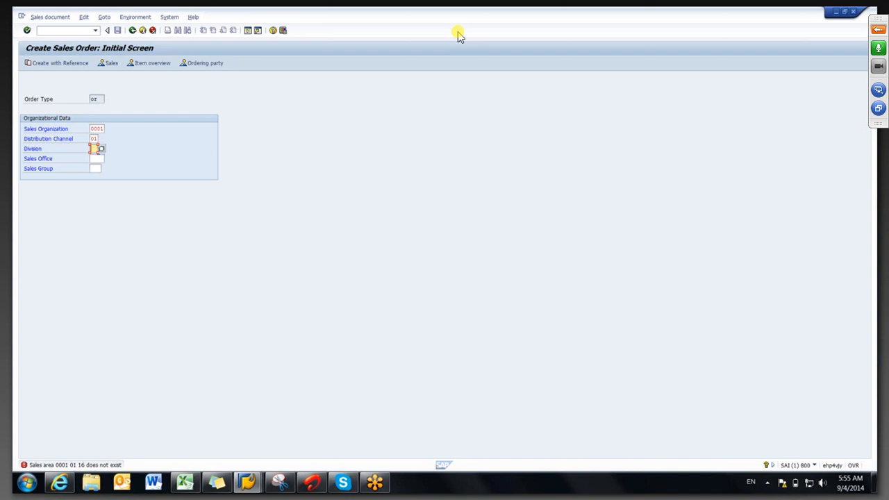
{"action": "left_click", "coordinate": [102, 149]}
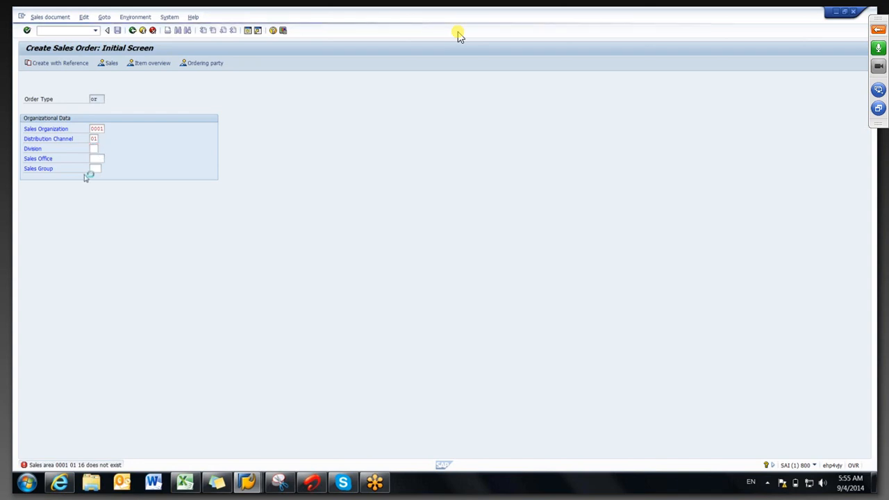
{"action": "key", "text": "Return"}
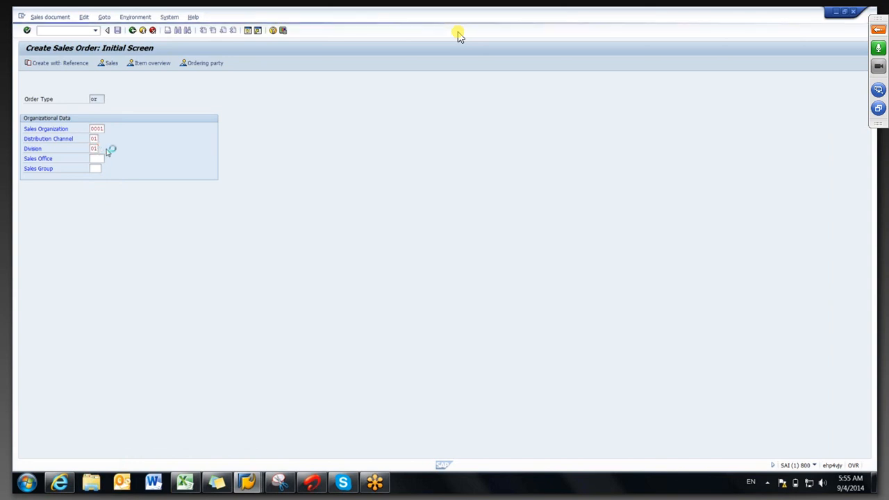
{"action": "key", "text": "Return"}
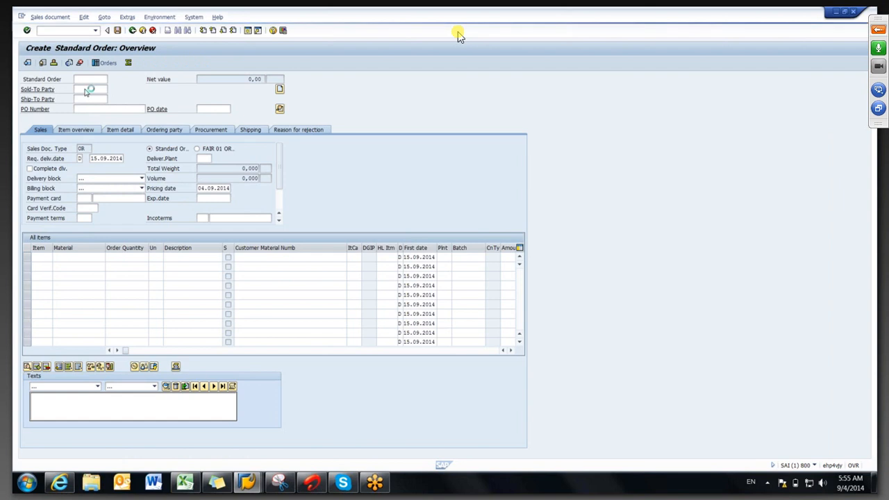
{"action": "key", "text": "Tab"}
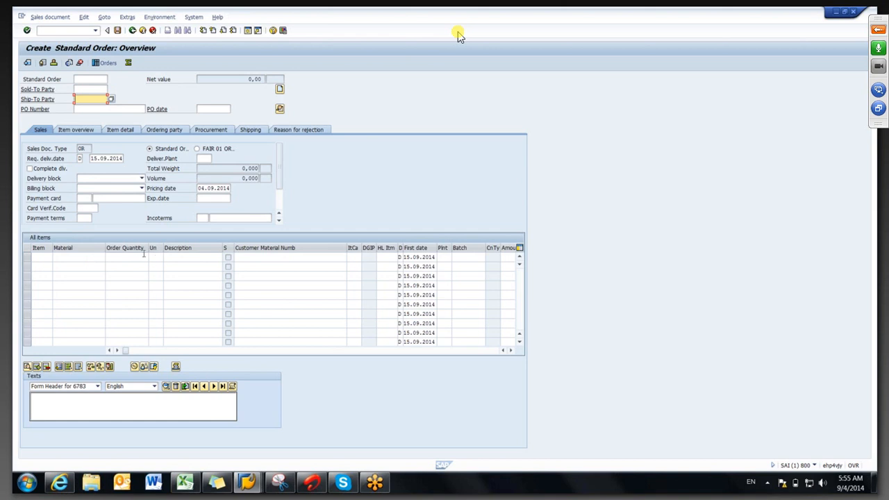
- Start SPRO in a new session and expand the Advanced Planning and Optimization integration settings down to Application-Specific Settings and Enhancements
{"action": "left_click", "coordinate": [248, 31]}
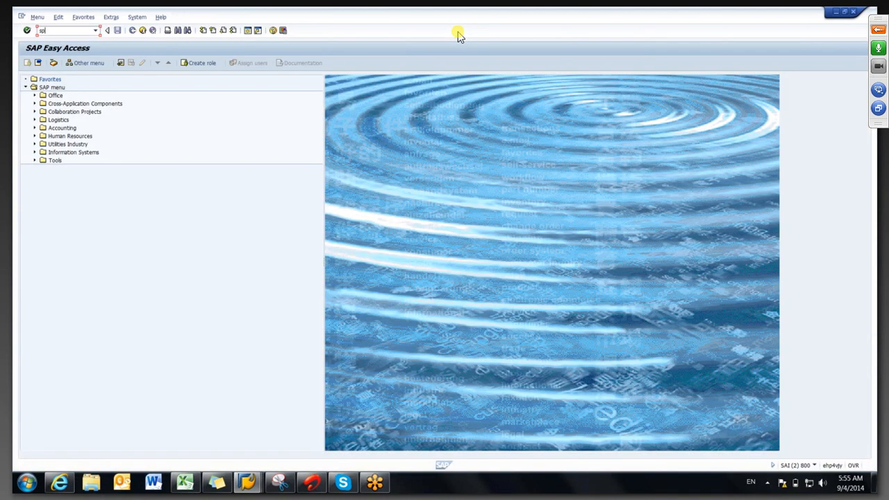
{"action": "key", "text": "Return"}
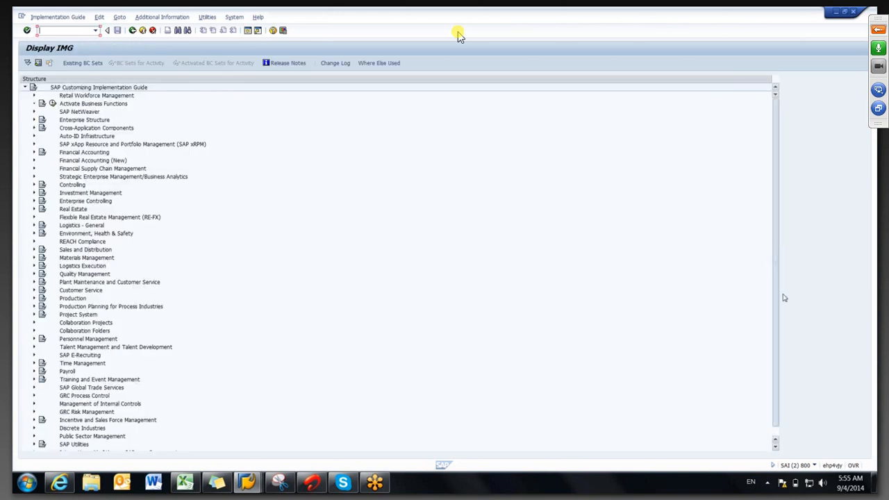
{"action": "scroll", "coordinate": [784, 297], "scroll_direction": "down", "scroll_amount": 1}
{"action": "left_click", "coordinate": [34, 436]}
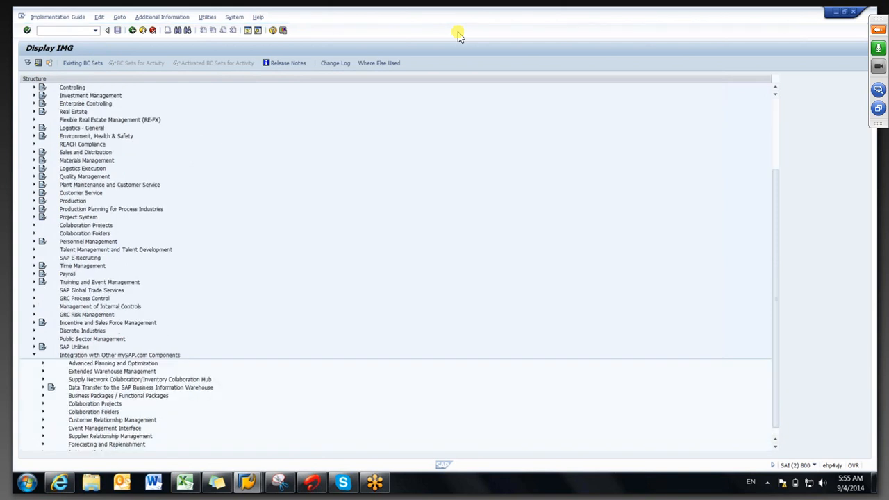
{"action": "left_click", "coordinate": [42, 363]}
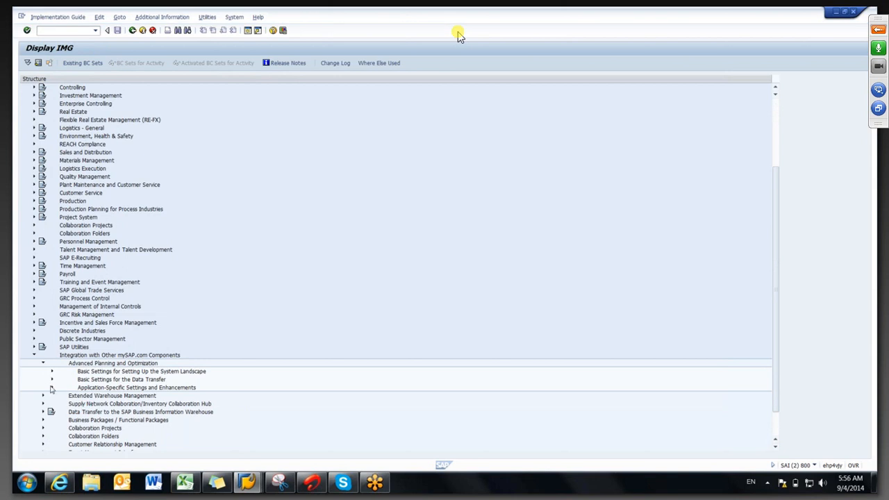
{"action": "left_click", "coordinate": [51, 387]}
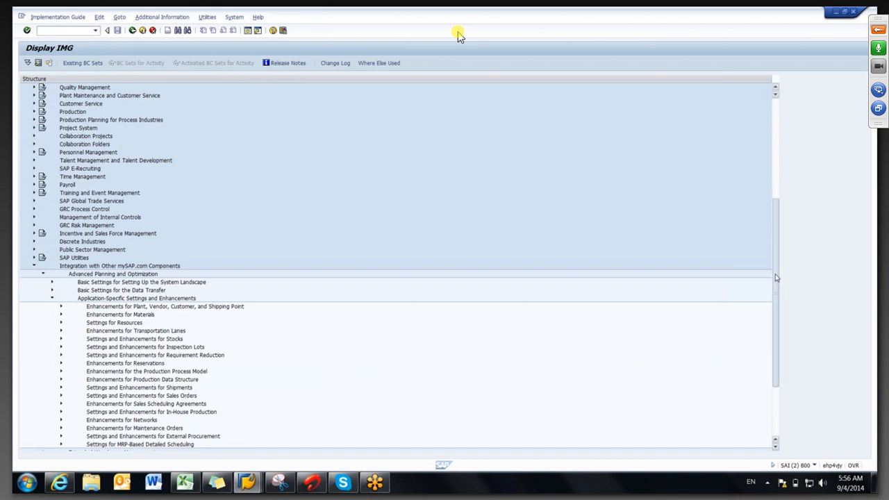
- Open the VMI sales area and order type maintenance view under Settings and Enhancements for Sales Orders
{"action": "left_click_drag", "start_coordinate": [777, 278], "coordinate": [777, 302]}
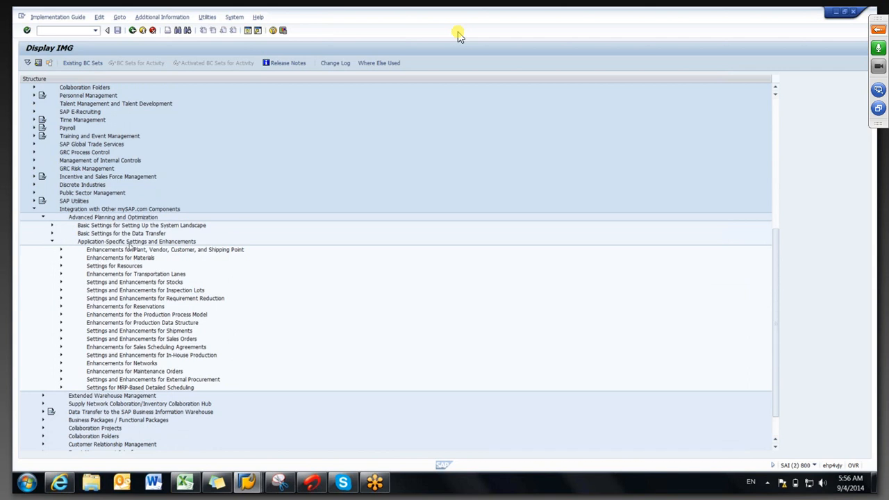
{"action": "left_click", "coordinate": [61, 338]}
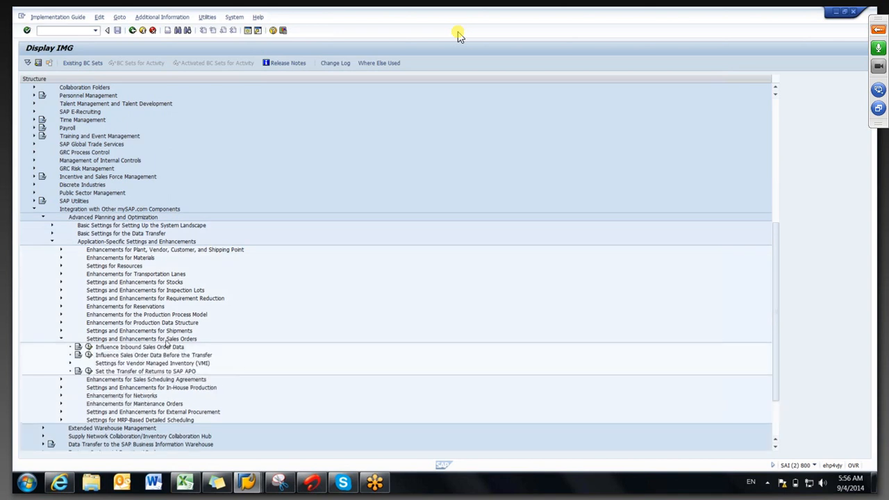
{"action": "left_click", "coordinate": [70, 363]}
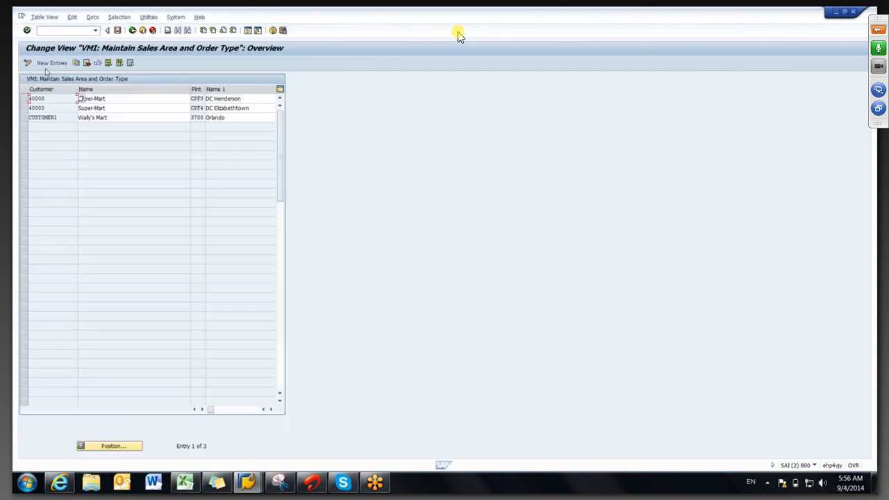
- Start new entries in the VMI table and examine its customer, plant, sales organization, division and sales document type columns
{"action": "left_click", "coordinate": [52, 63]}
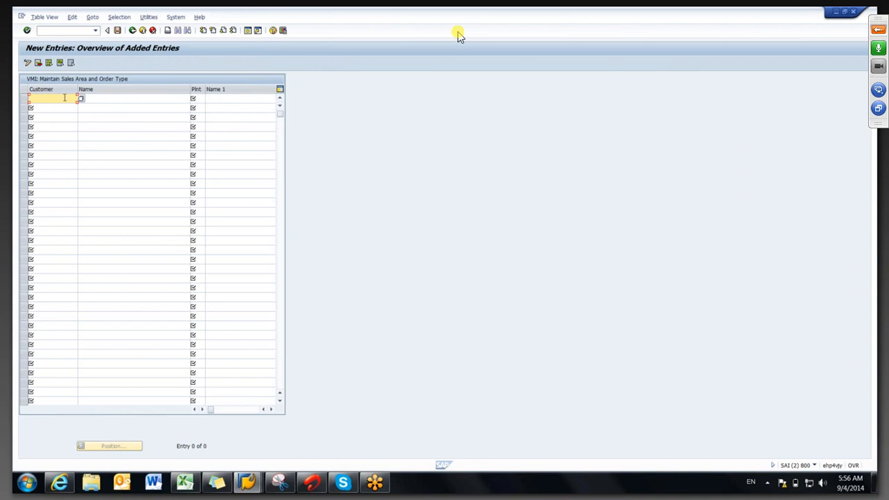
{"action": "left_click", "coordinate": [201, 98]}
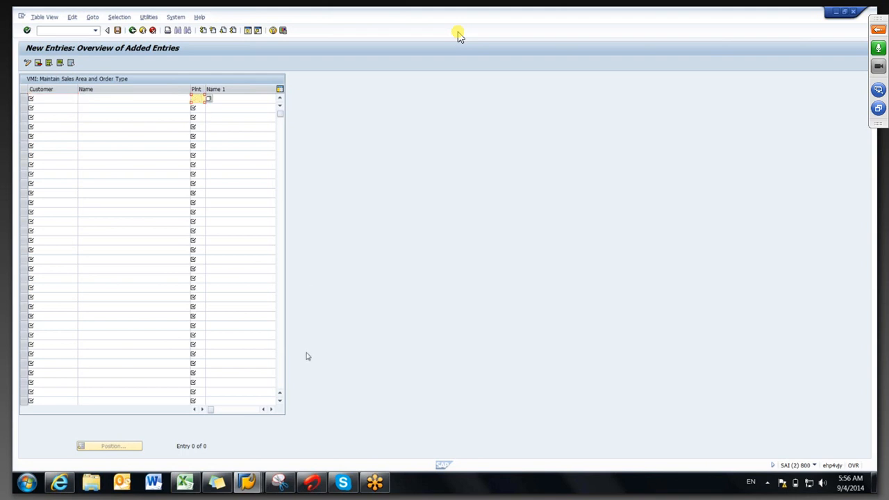
{"action": "left_click", "coordinate": [270, 409]}
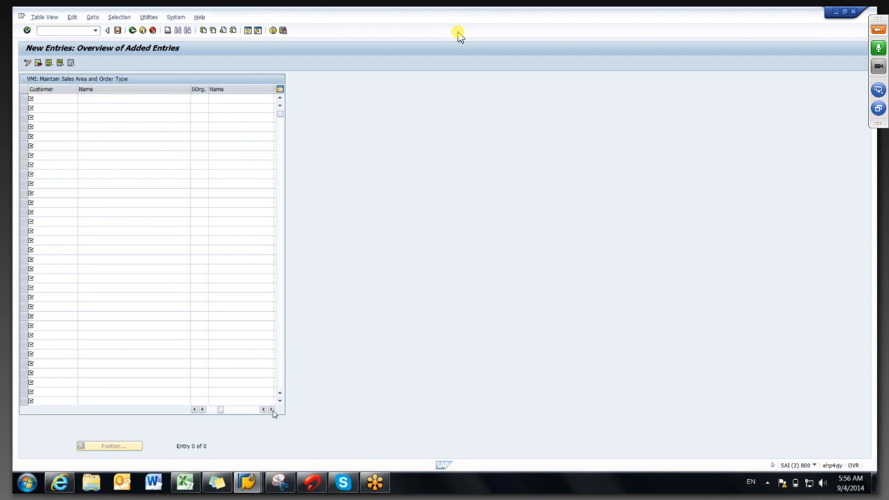
{"action": "left_click", "coordinate": [206, 101]}
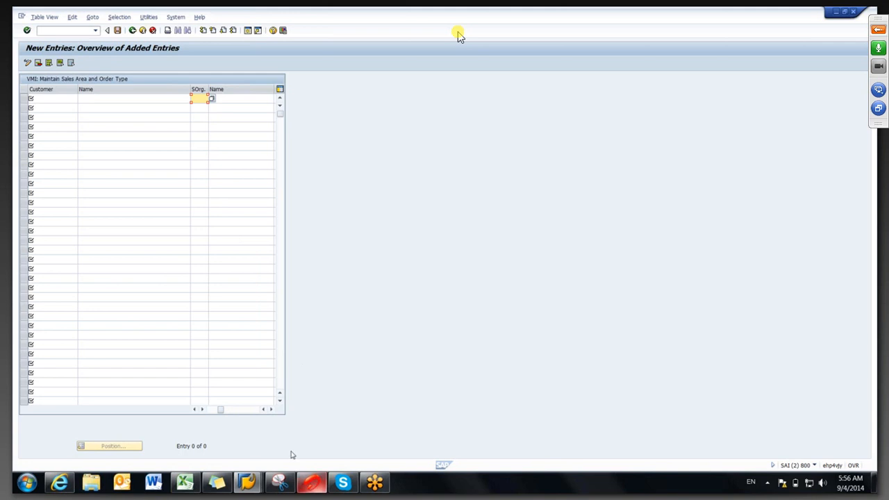
{"action": "left_click", "coordinate": [272, 411]}
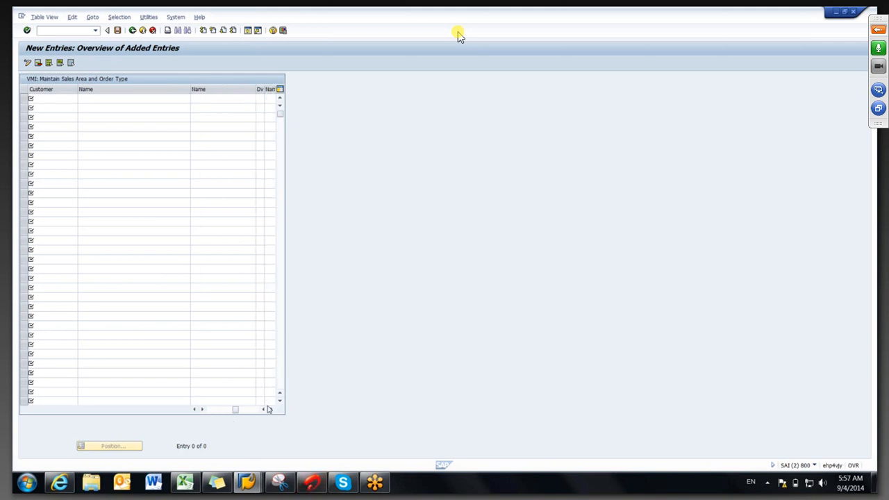
{"action": "left_click", "coordinate": [272, 409]}
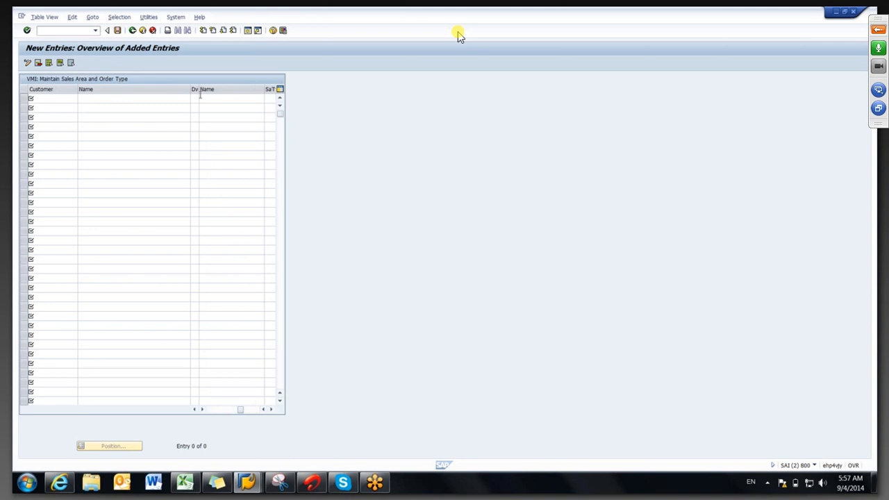
{"action": "left_click", "coordinate": [271, 409]}
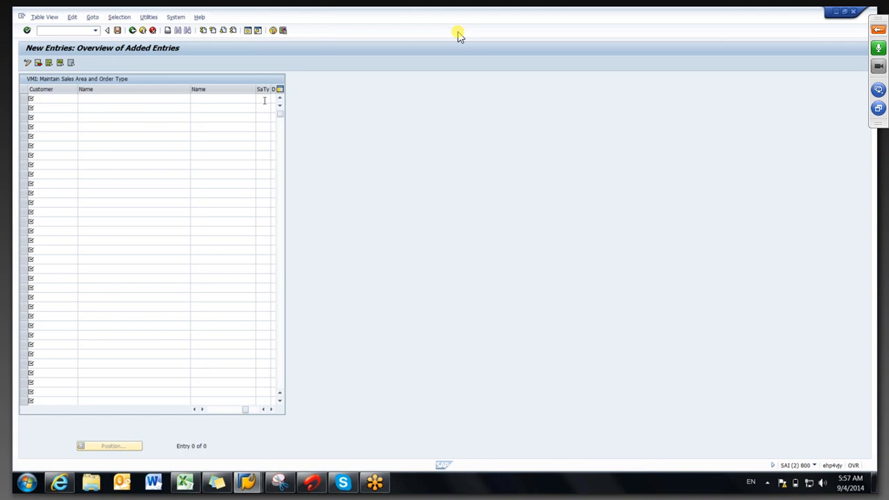
{"action": "left_click", "coordinate": [263, 101]}
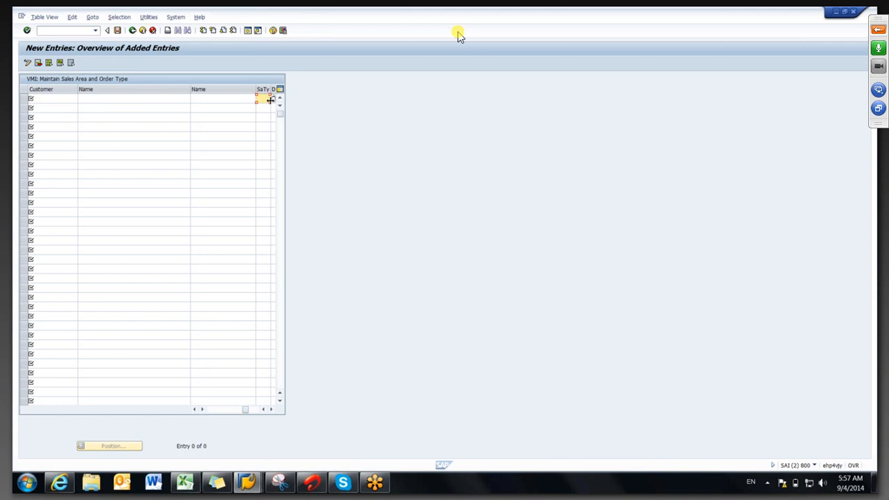
{"action": "left_click", "coordinate": [271, 409]}
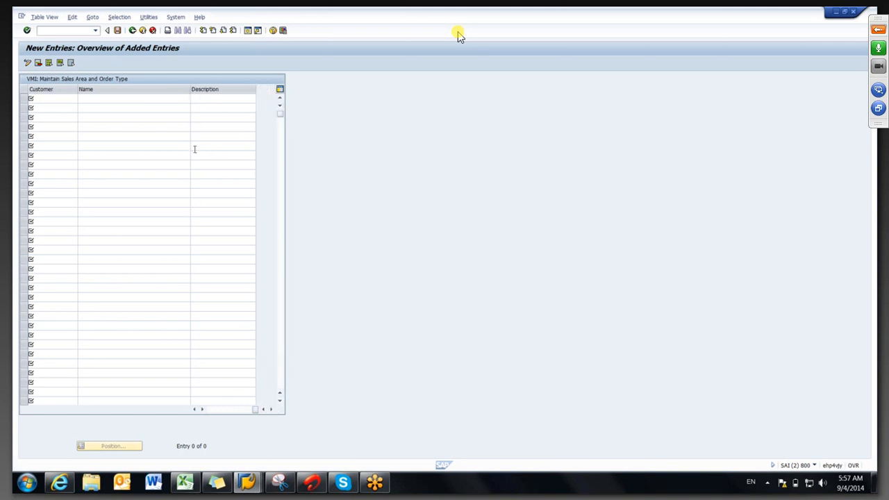
{"action": "left_click", "coordinate": [194, 409]}
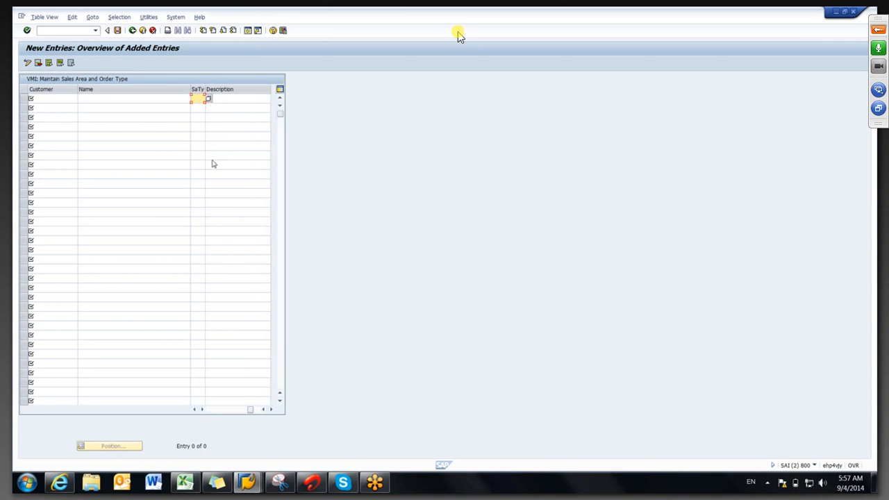
- Look through the available sales document types for the first new entry and close the list without choosing one
{"action": "left_click", "coordinate": [207, 99]}
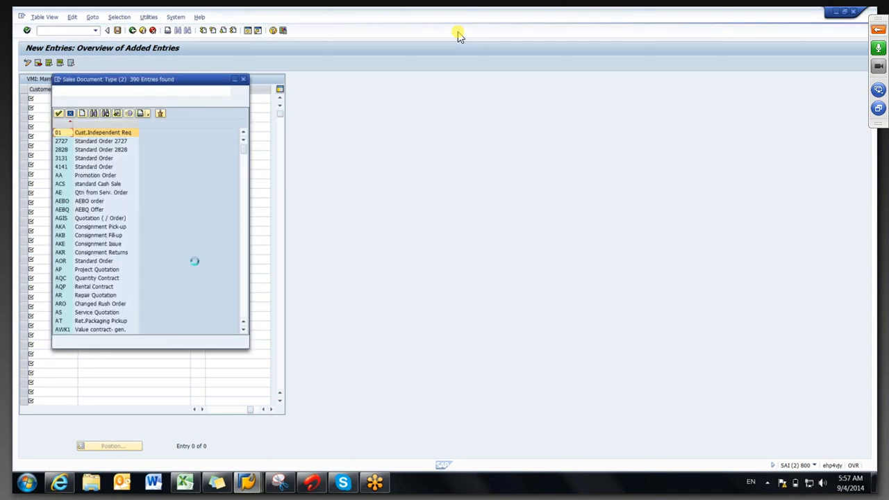
{"action": "left_click_drag", "start_coordinate": [243, 153], "coordinate": [244, 298]}
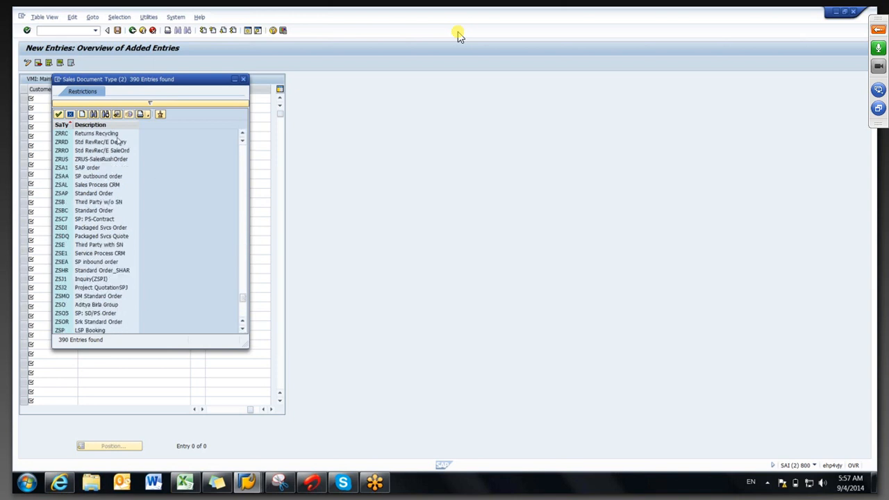
{"action": "left_click", "coordinate": [66, 228]}
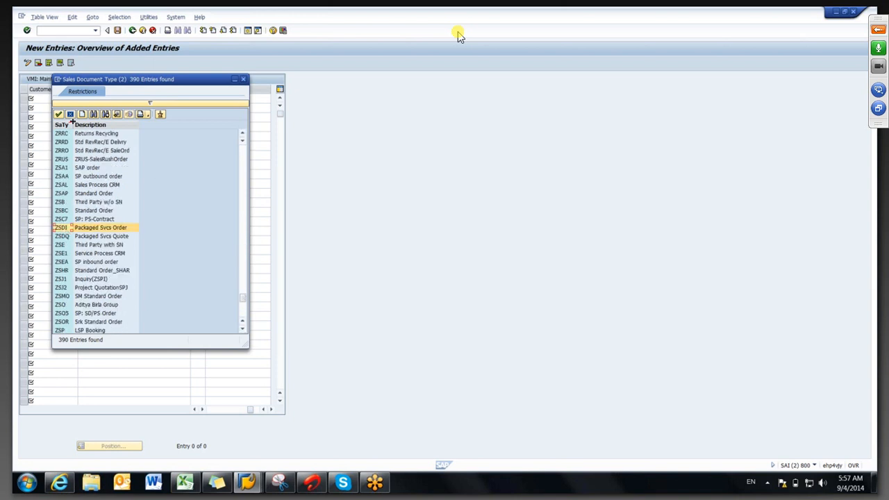
{"action": "left_click", "coordinate": [70, 115]}
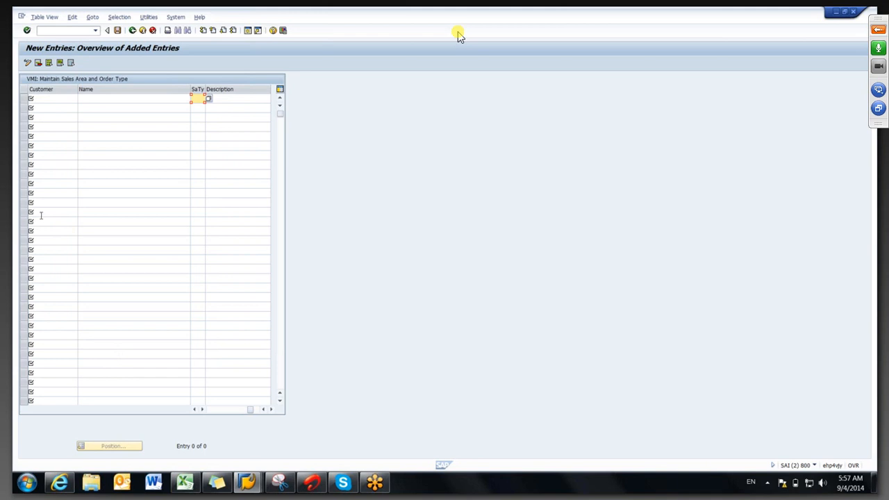
{"action": "left_click", "coordinate": [41, 98]}
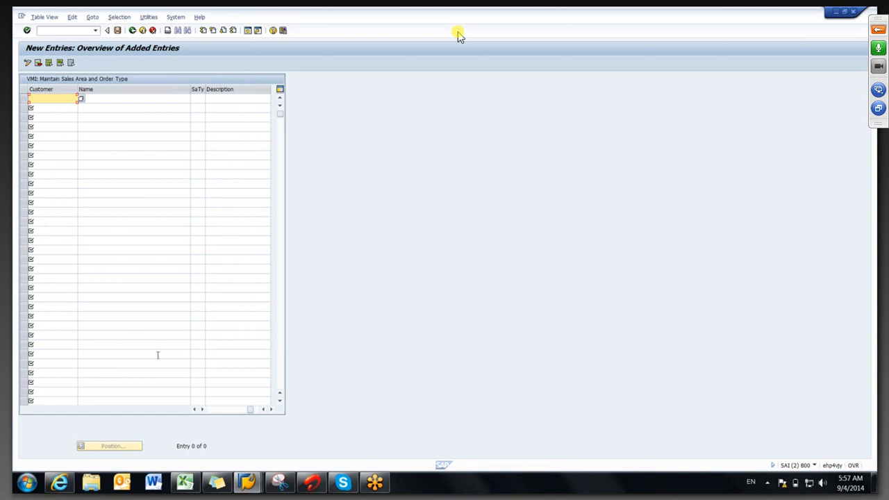
- Switch to the SCM system's SAP Easy Access session and start transaction /n/sapapo/loc3 for the location master
{"action": "left_click", "coordinate": [251, 487]}
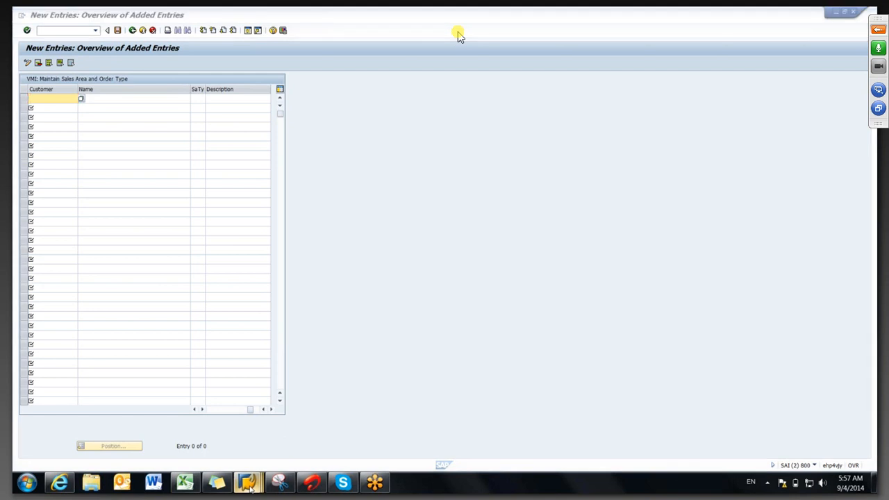
{"action": "mouse_move", "coordinate": [248, 486]}
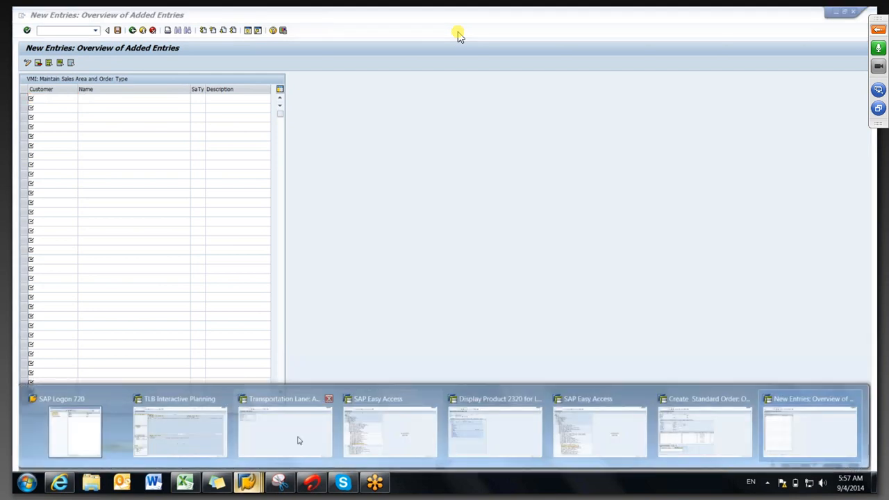
{"action": "left_click", "coordinate": [357, 440]}
{"action": "left_click", "coordinate": [94, 31]}
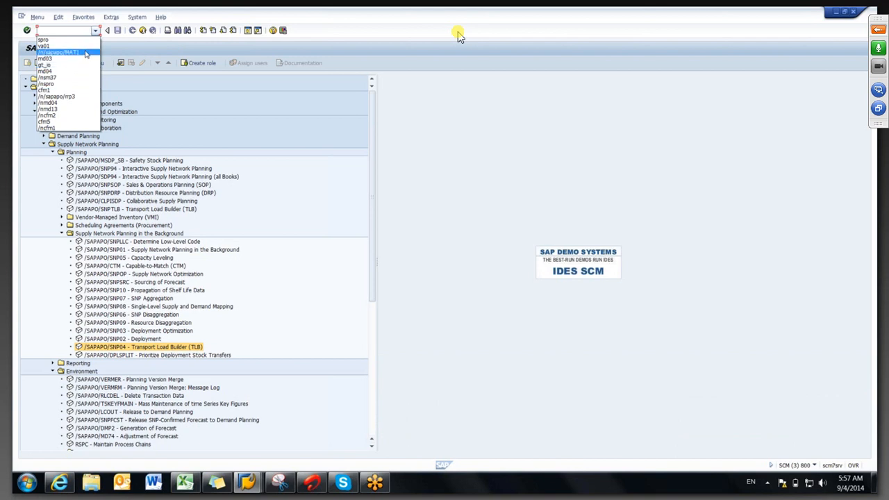
{"action": "left_click", "coordinate": [80, 54]}
{"action": "left_click", "coordinate": [88, 30]}
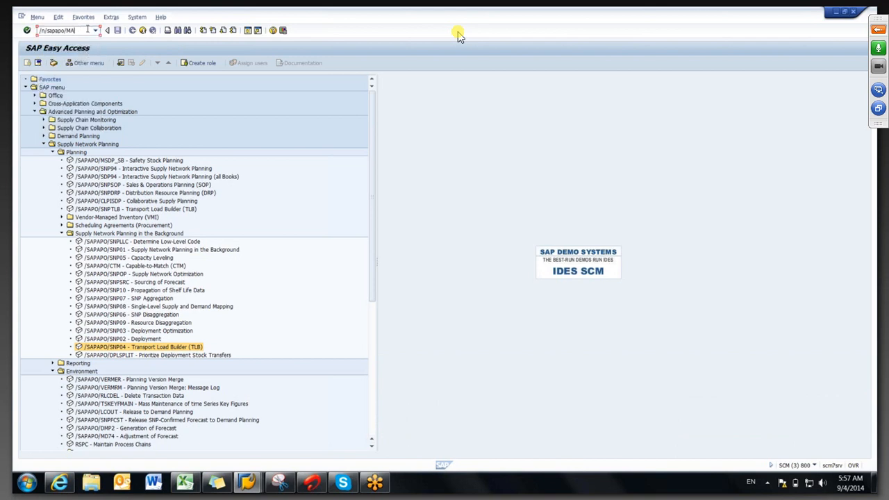
{"action": "type", "text": "loc3"}
{"action": "key", "text": "Return"}
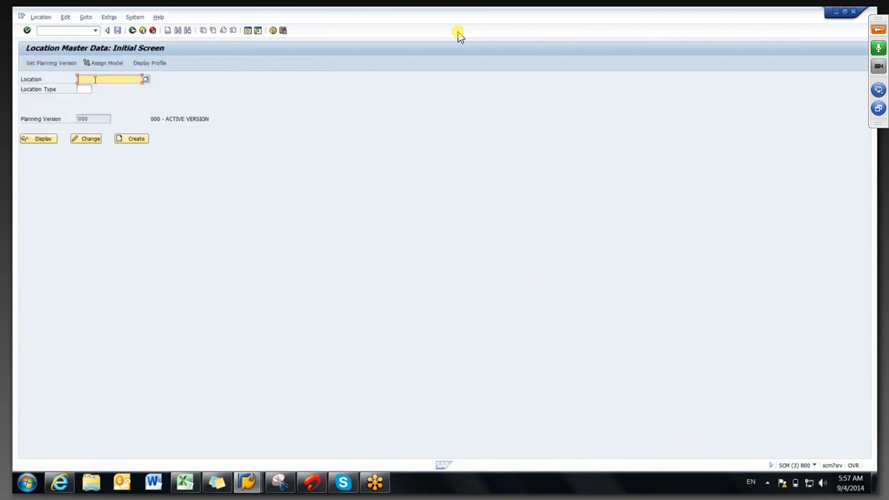
- Display the master data of location CUST70 and examine its VMI customer settings
{"action": "left_click", "coordinate": [96, 79]}
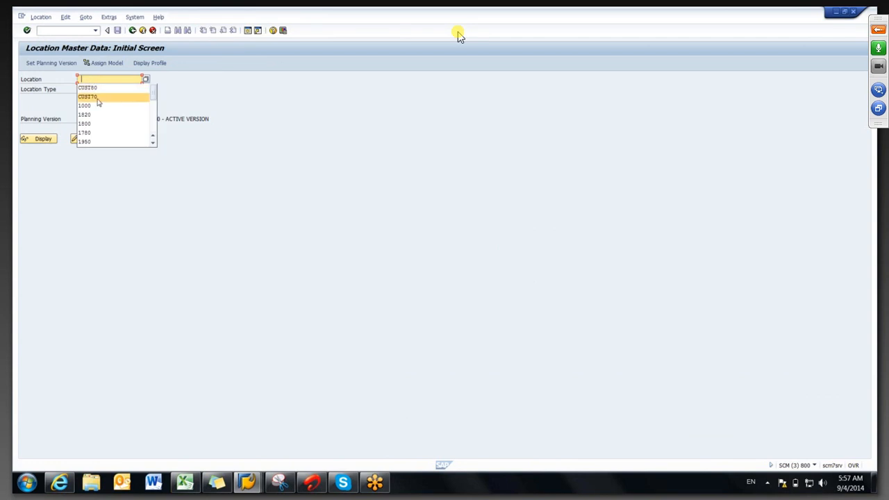
{"action": "left_click", "coordinate": [98, 101]}
{"action": "key", "text": "Return"}
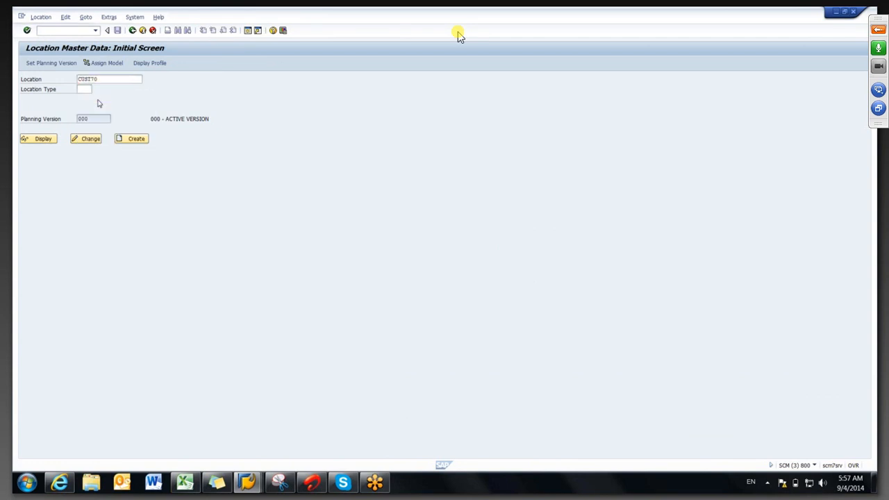
{"action": "left_click", "coordinate": [52, 144]}
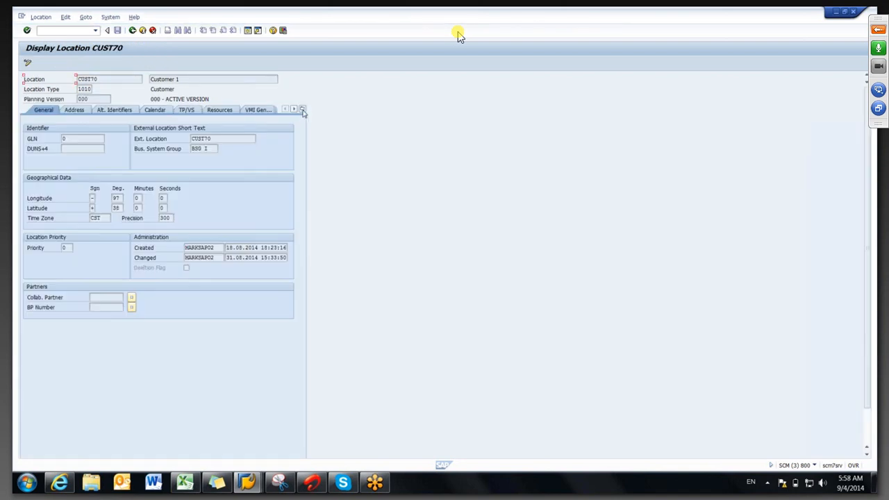
{"action": "left_click", "coordinate": [302, 109]}
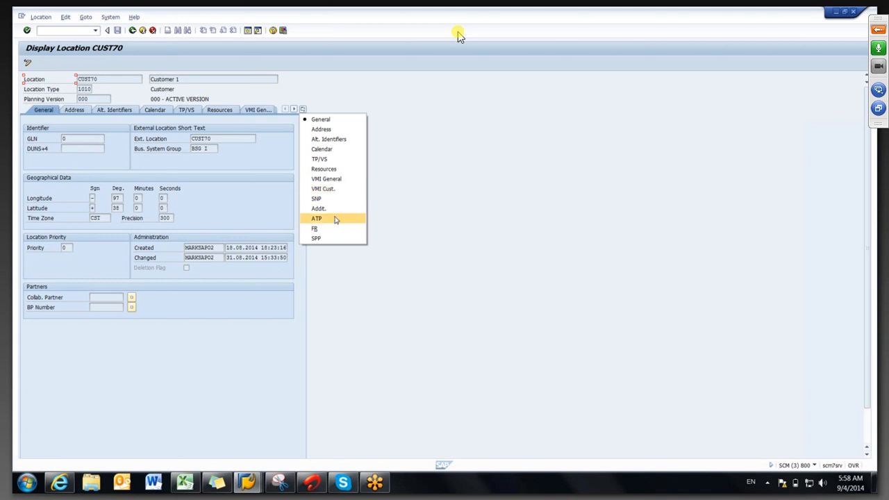
{"action": "left_click", "coordinate": [325, 188]}
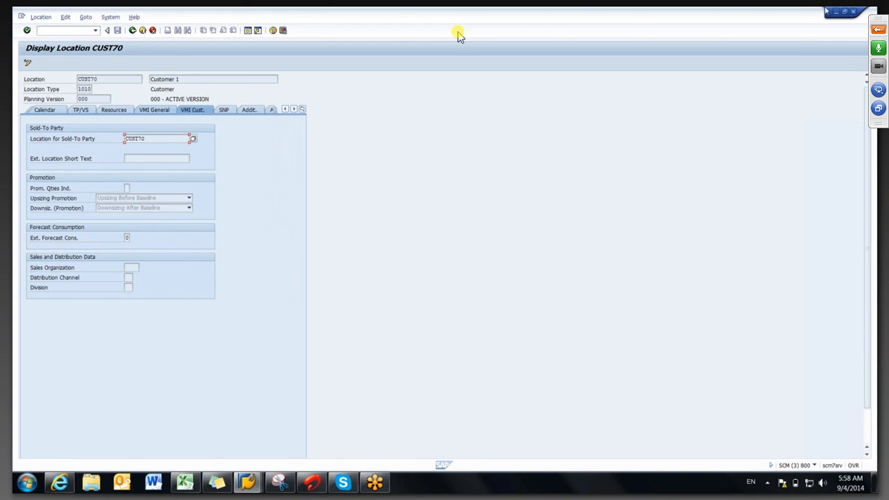
- Leave the GoToMeeting session without ending it for the others, and close the blank GoToMeeting window that remains
{"action": "left_click", "coordinate": [876, 30]}
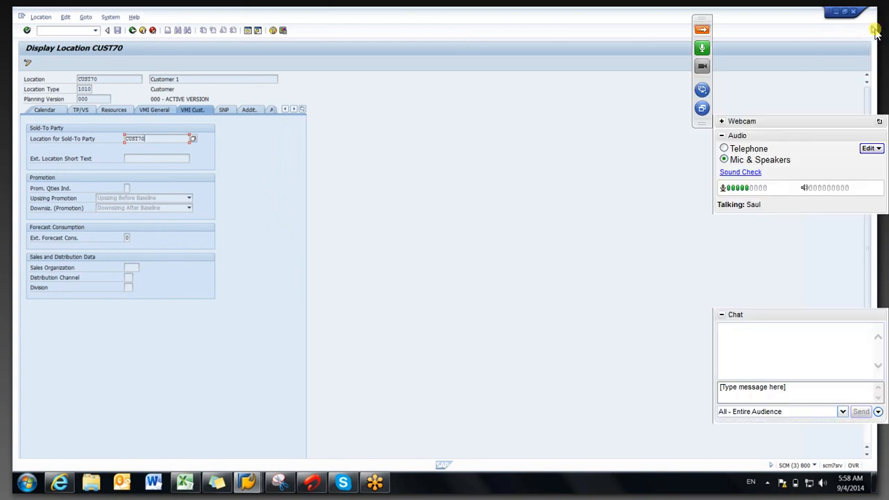
{"action": "left_click", "coordinate": [724, 9]}
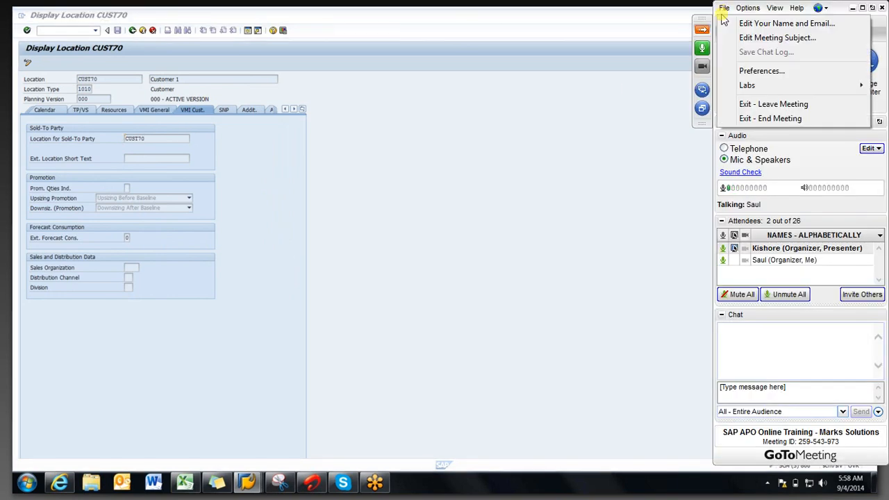
{"action": "left_click", "coordinate": [759, 103]}
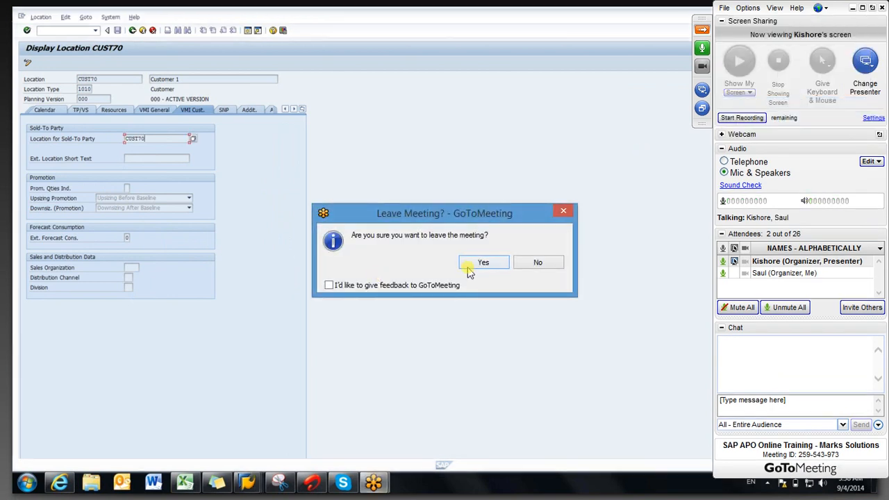
{"action": "left_click", "coordinate": [481, 263]}
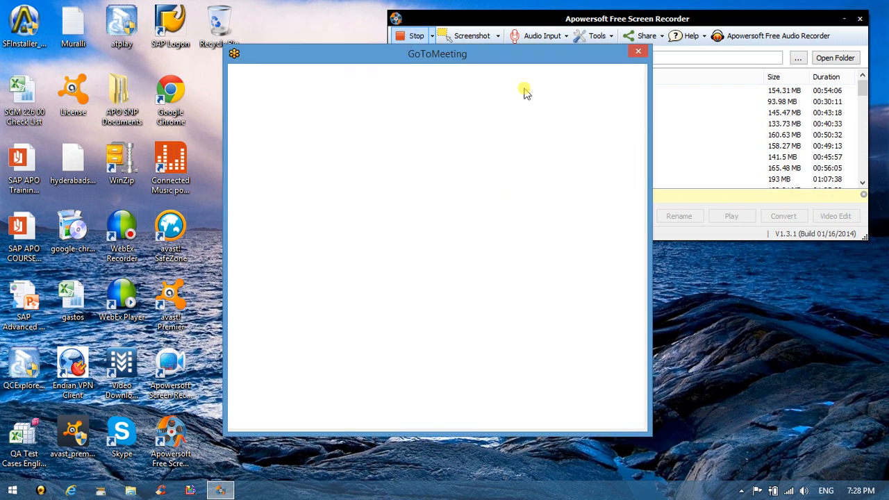
{"action": "left_click", "coordinate": [636, 54]}
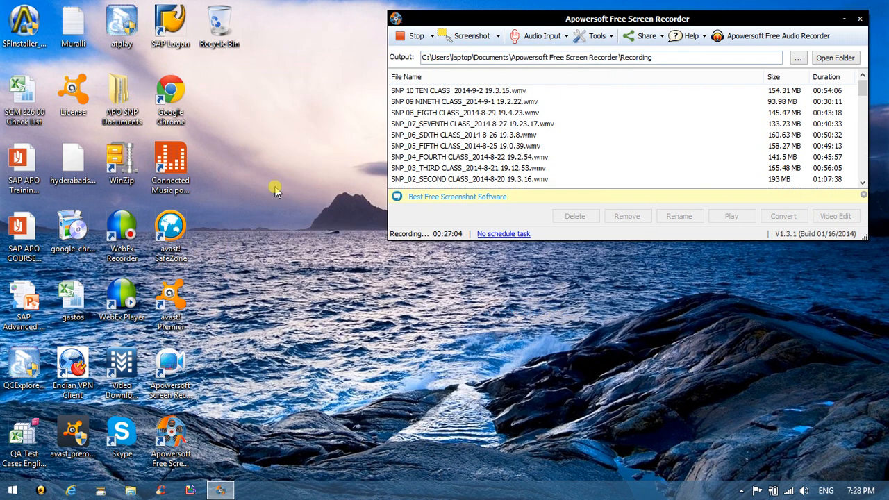